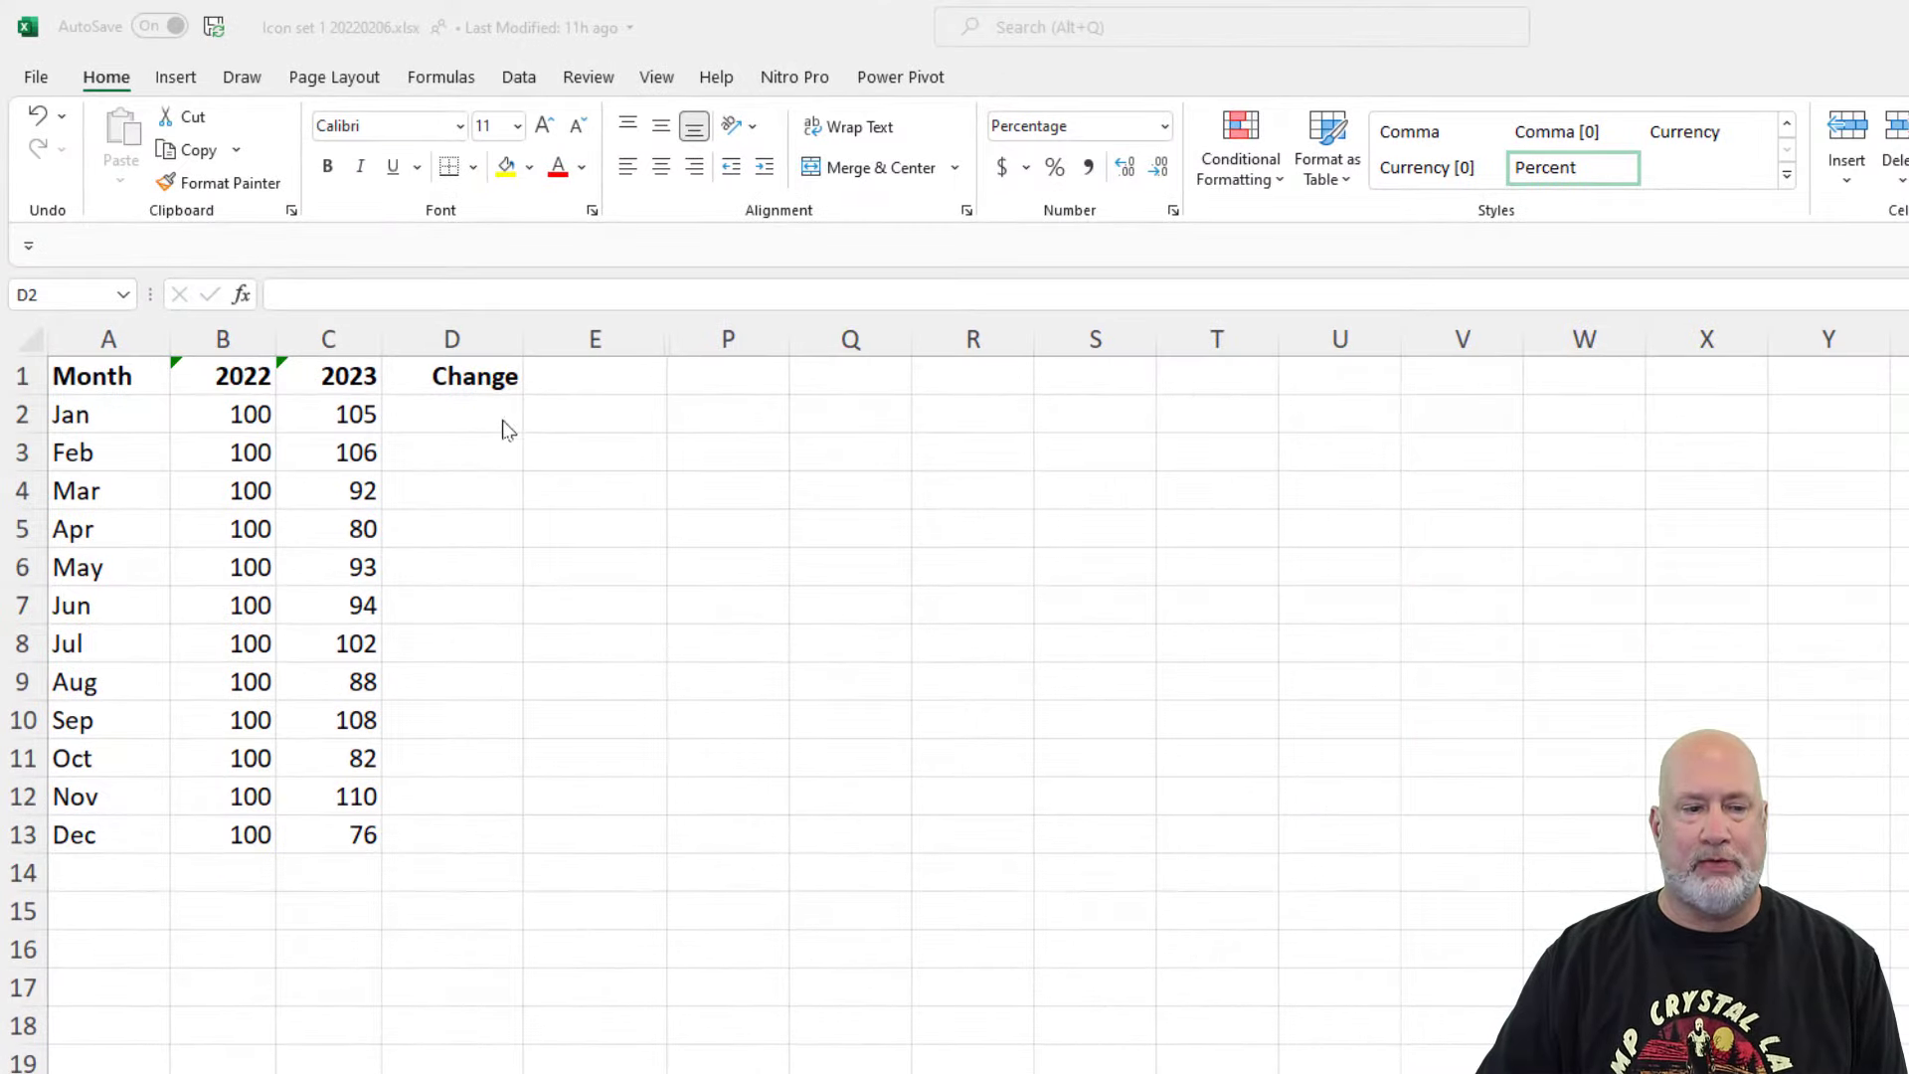
Step: Enter =C2/B2-1 in D2 and fill it down through D13 for Jan to Dec
{"action": "left_click", "coordinate": [466, 412]}
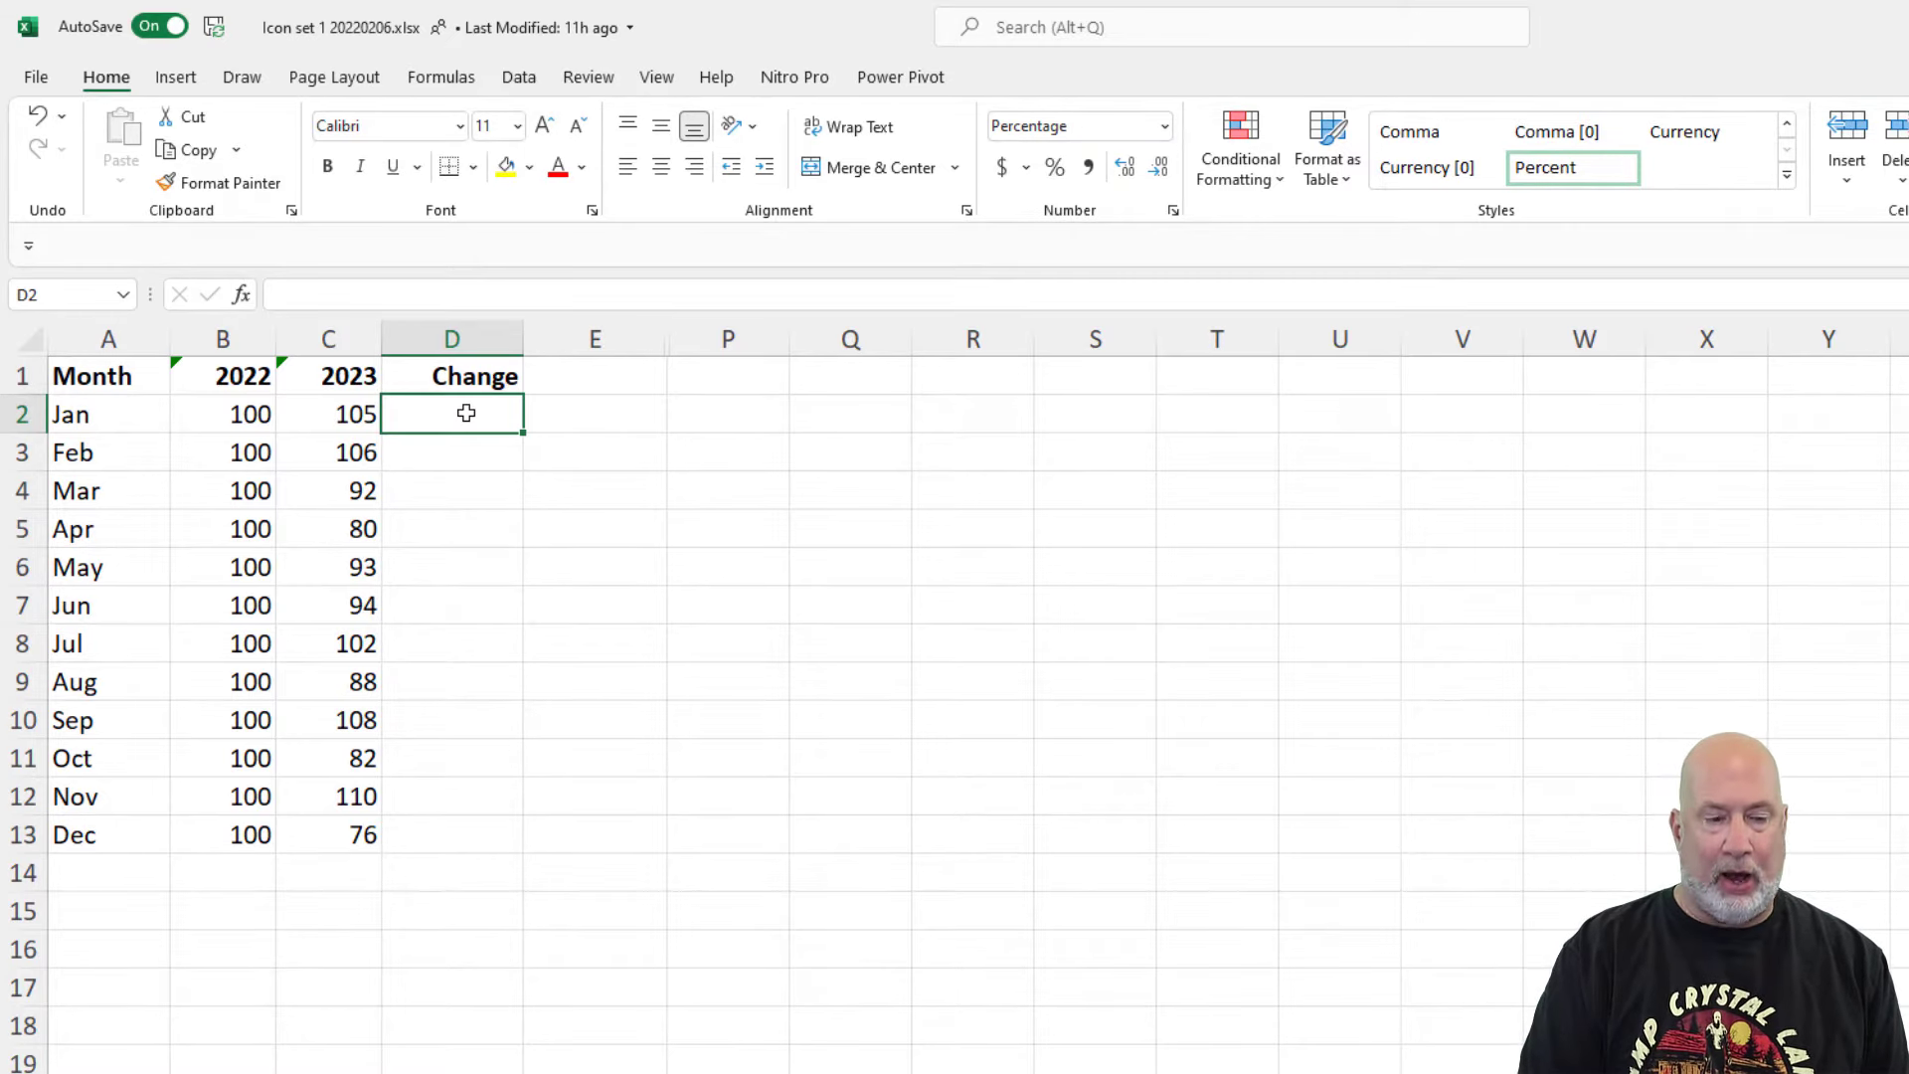
{"action": "type", "text": "="}
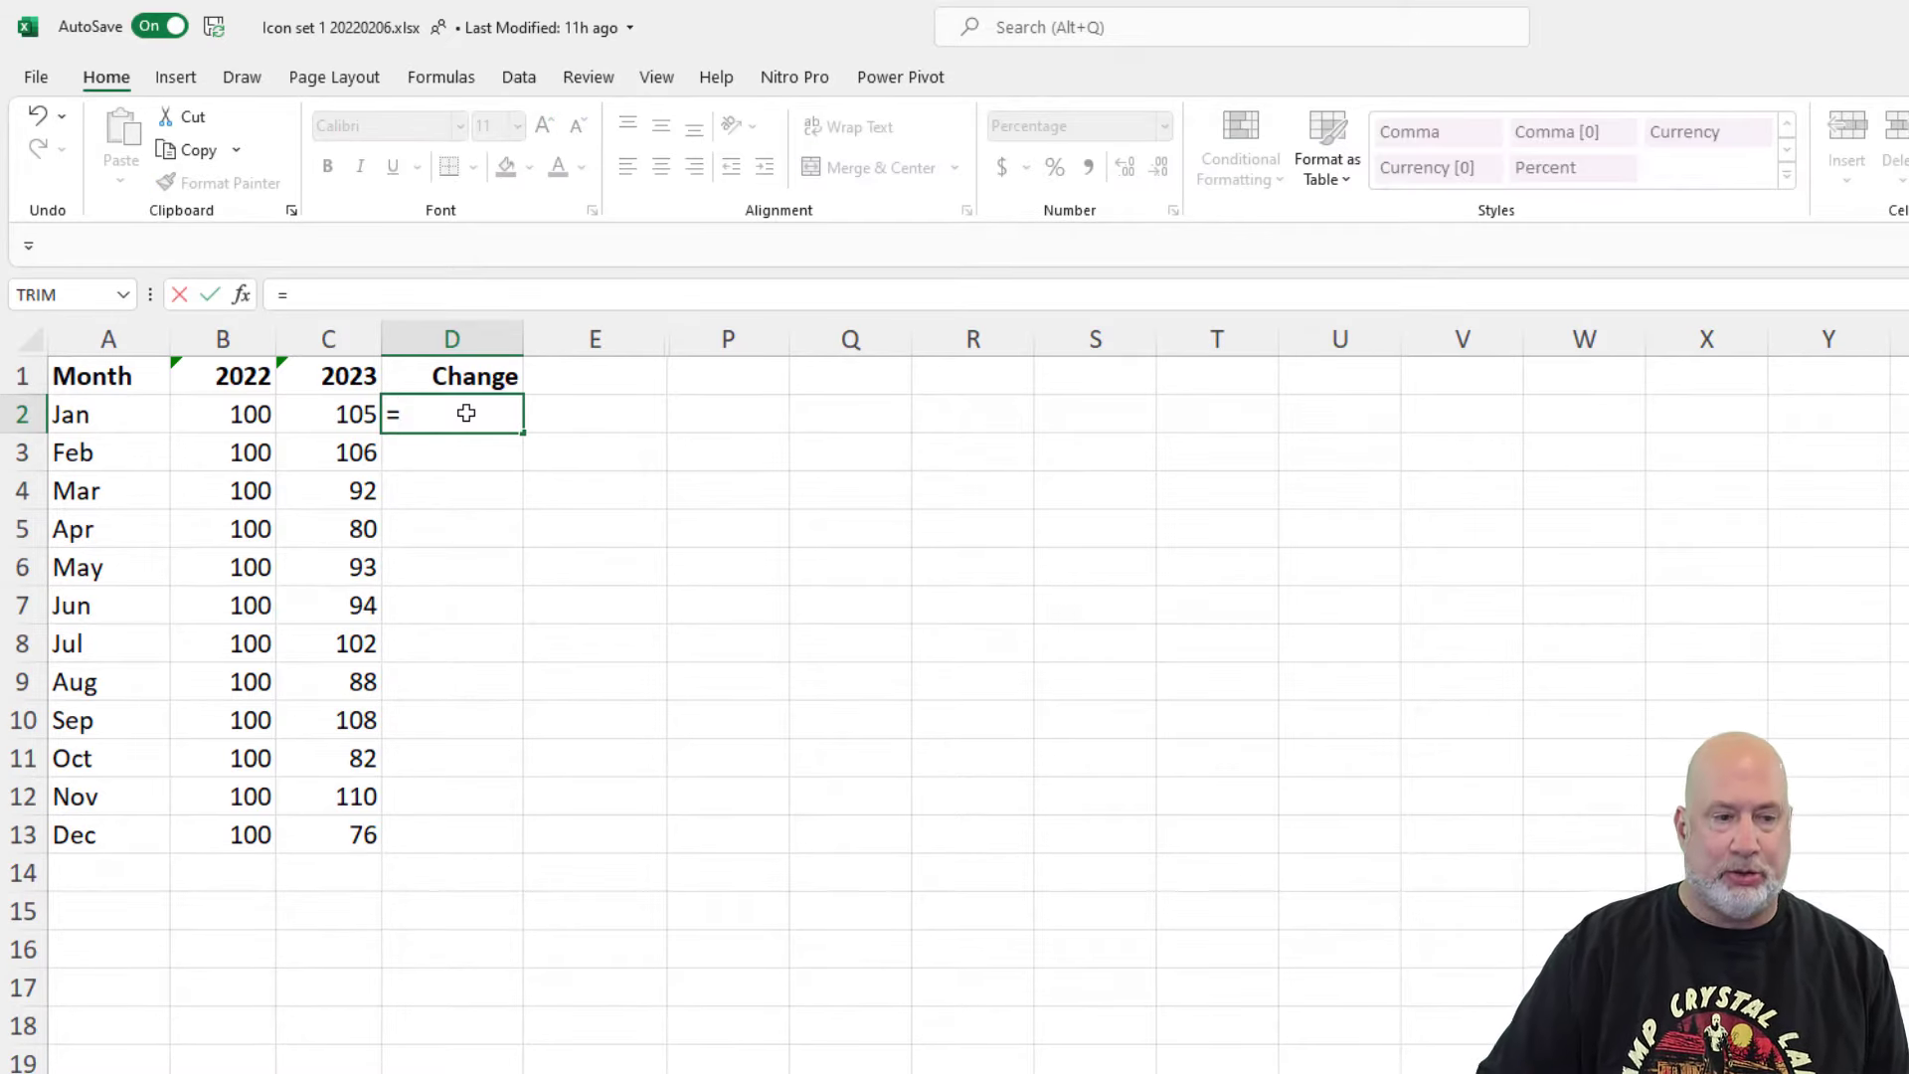
{"action": "left_click", "coordinate": [349, 412]}
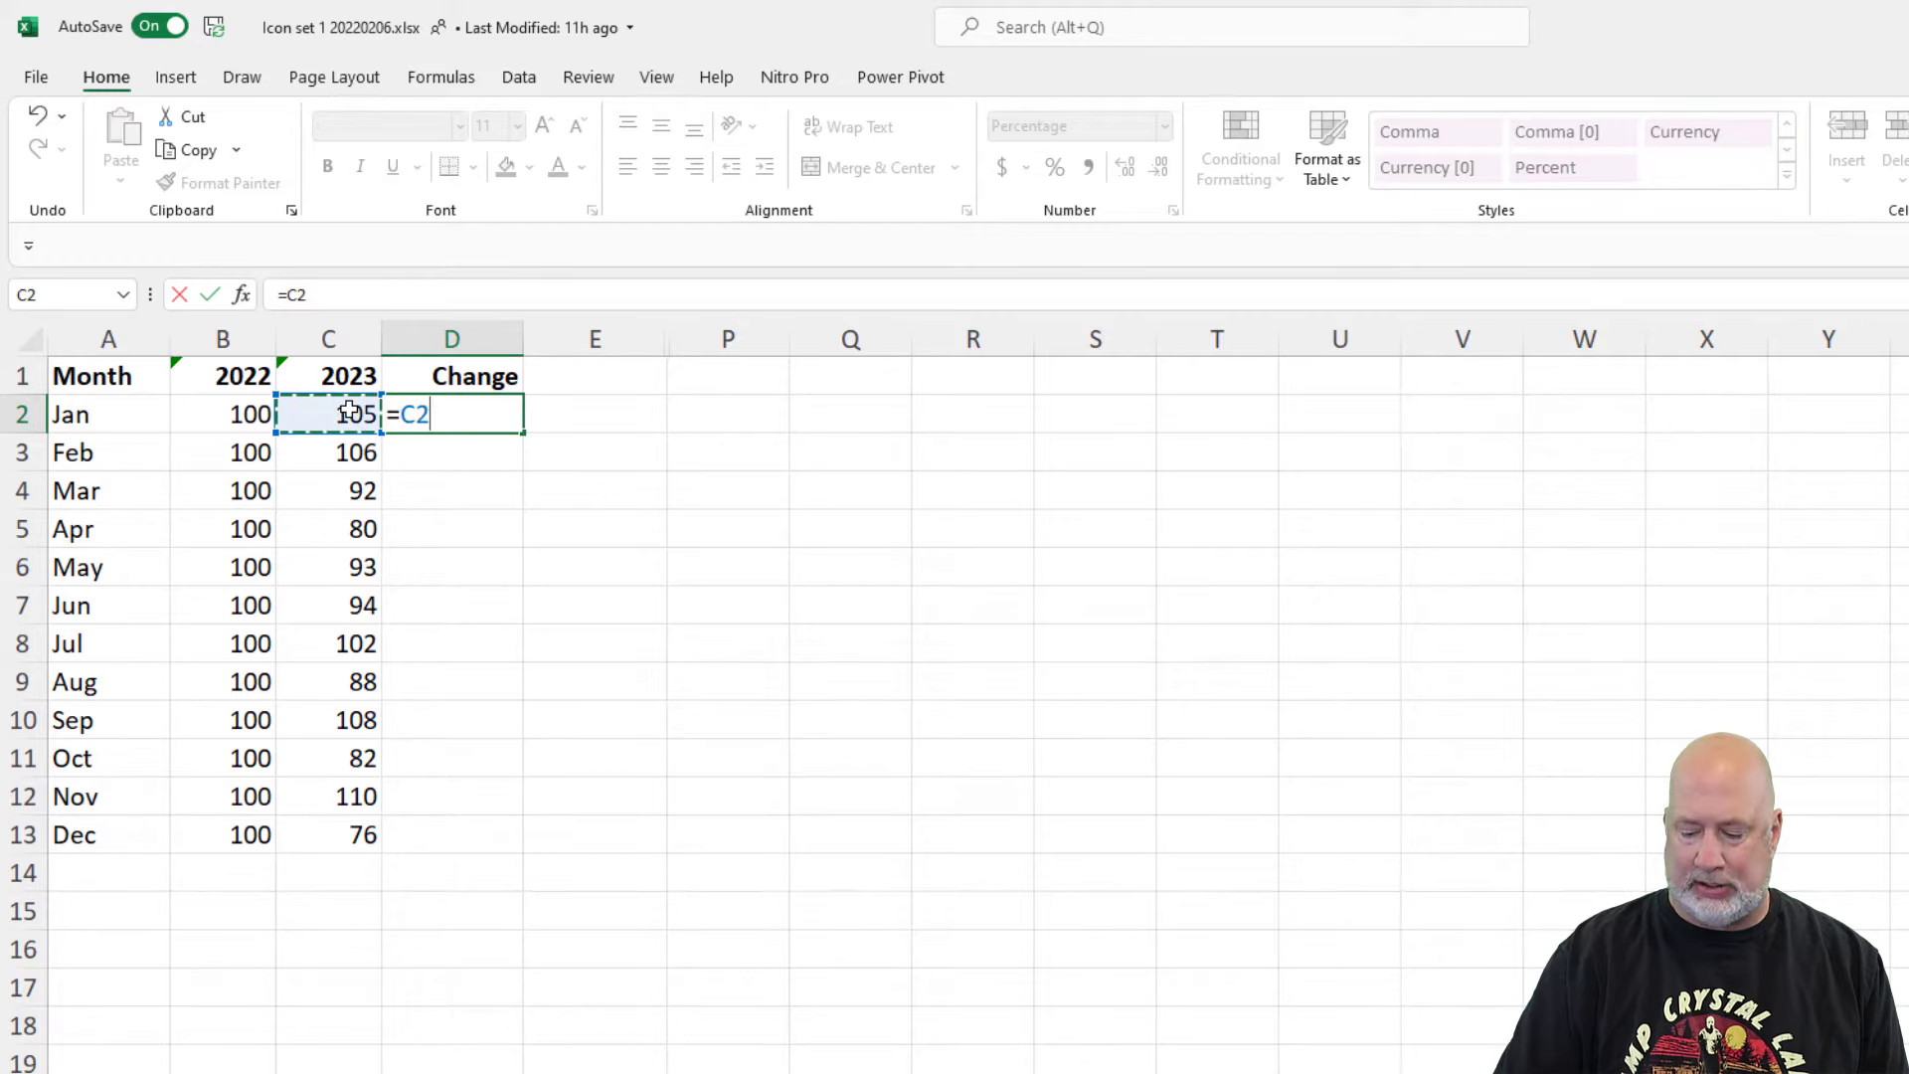
{"action": "type", "text": "/"}
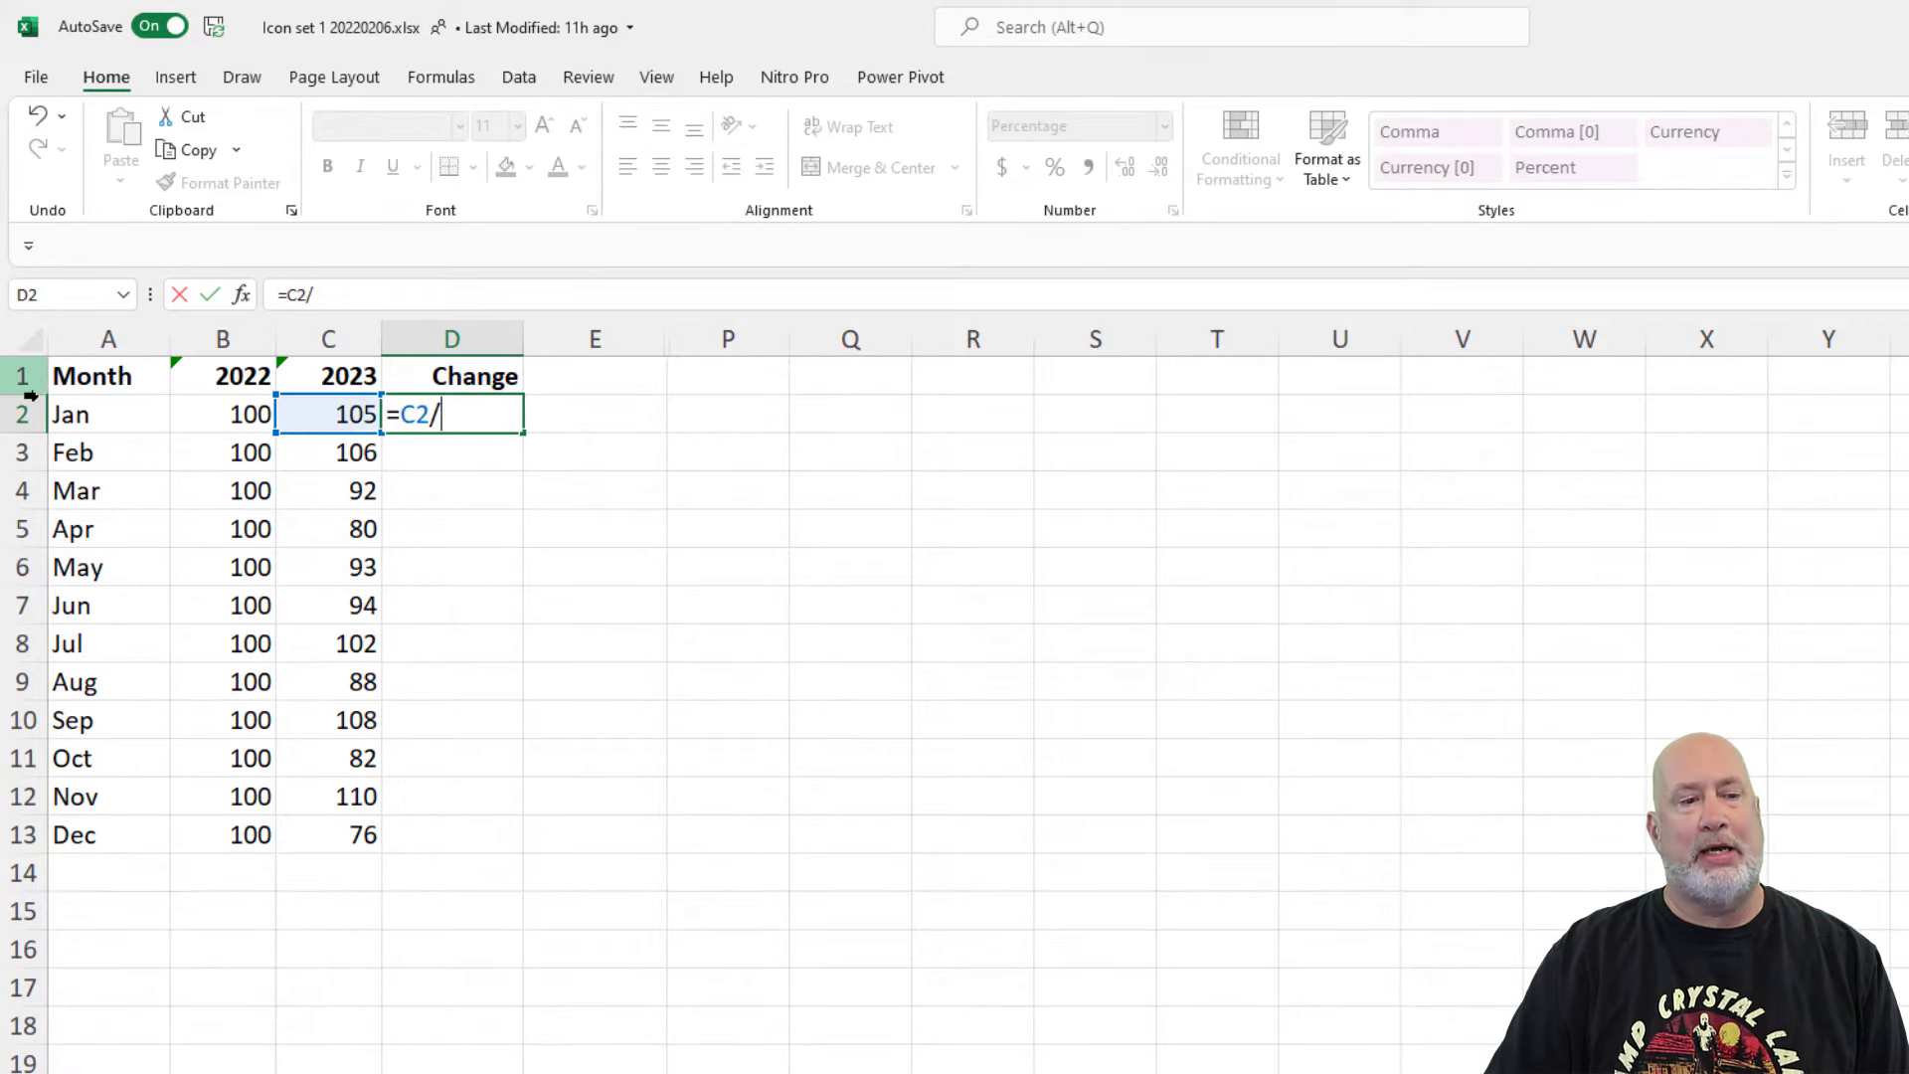
{"action": "left_click", "coordinate": [199, 418]}
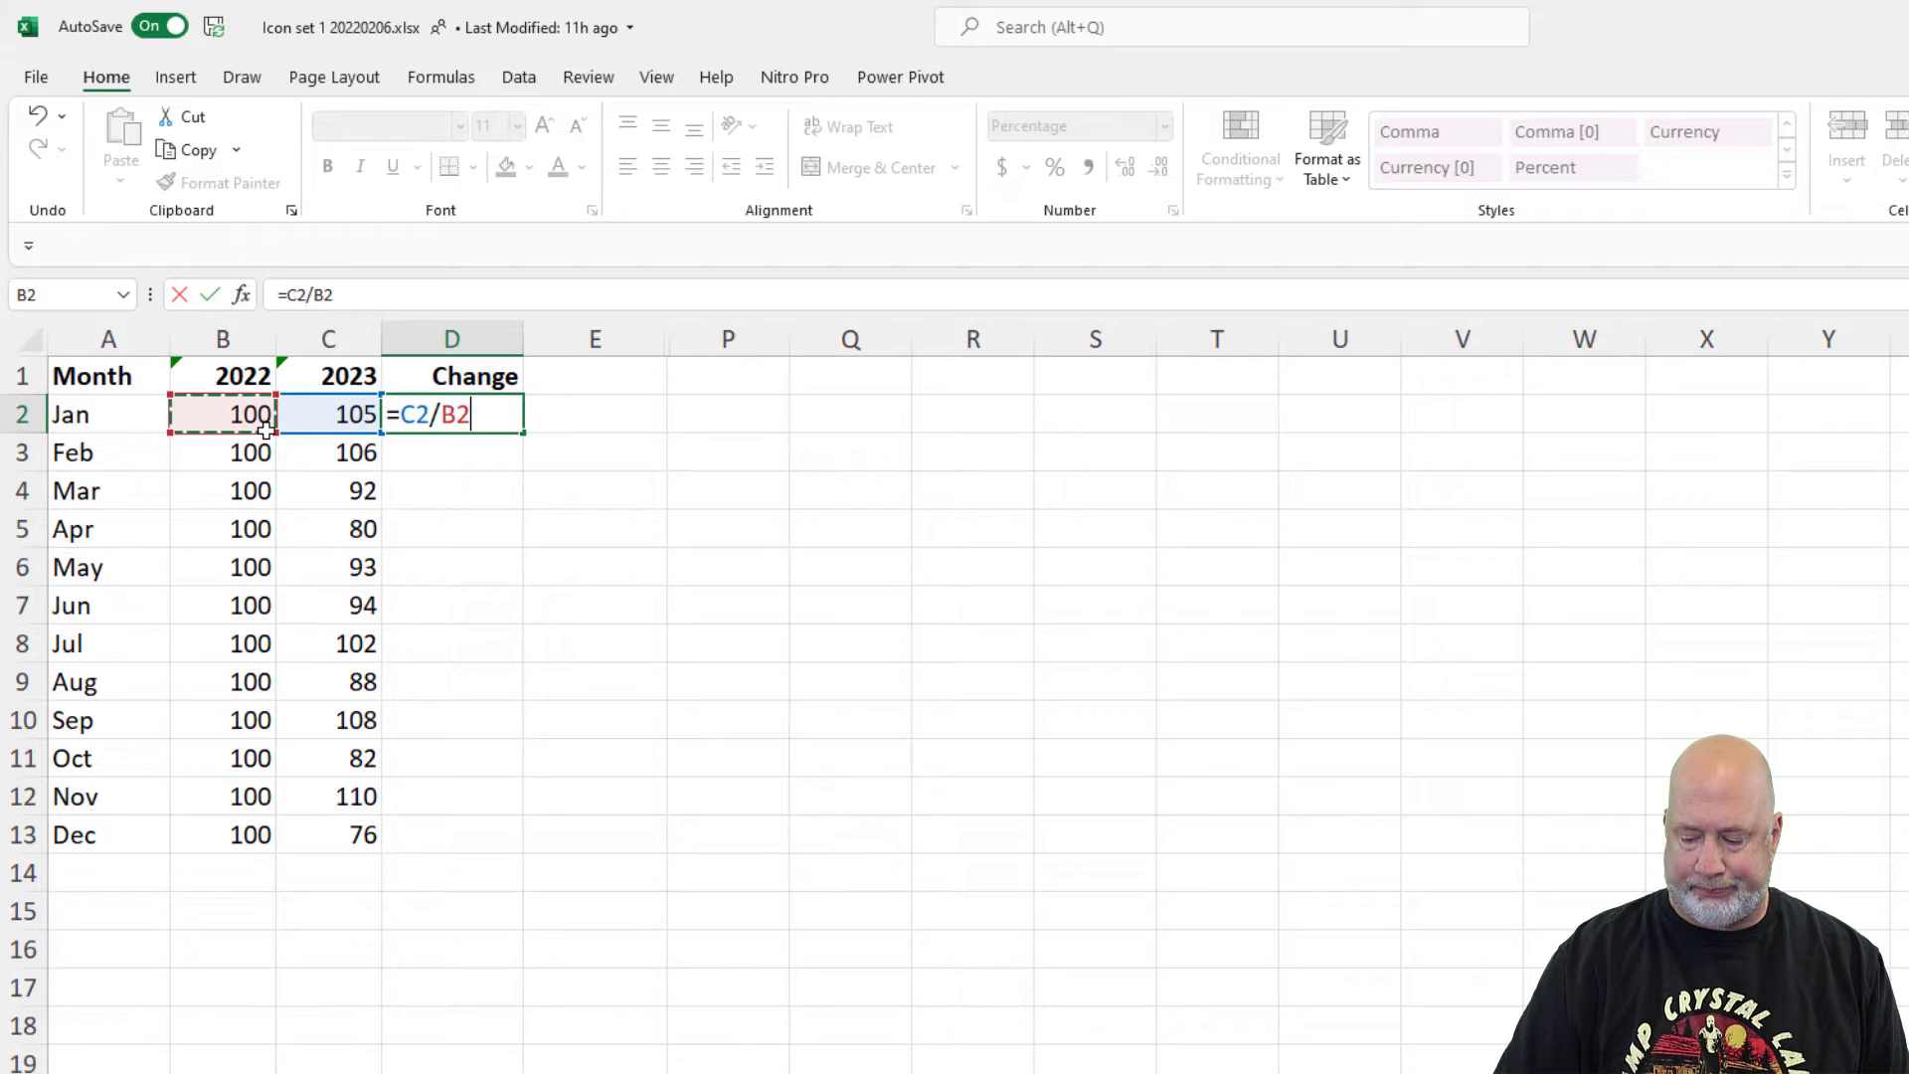
{"action": "type", "text": "-1"}
{"action": "key", "text": "ctrl+Return"}
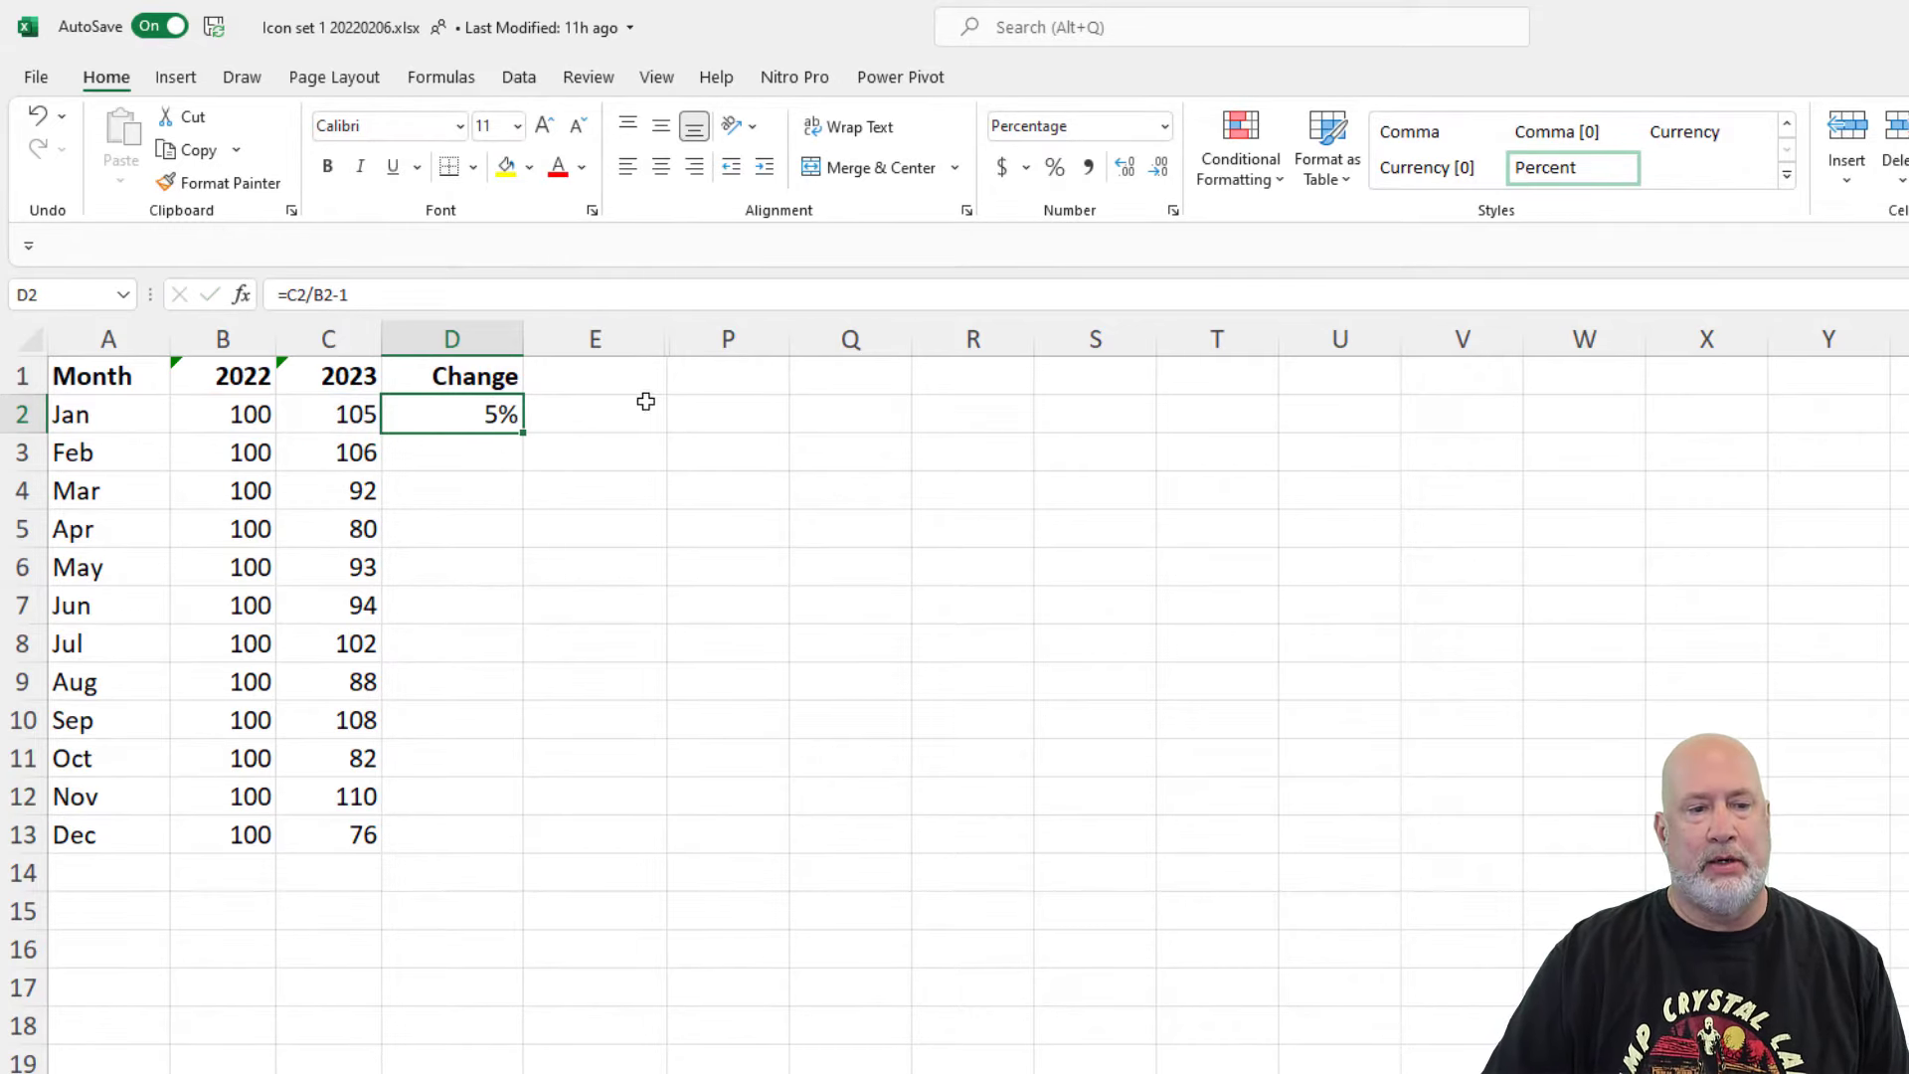
{"action": "double_click", "coordinate": [527, 435]}
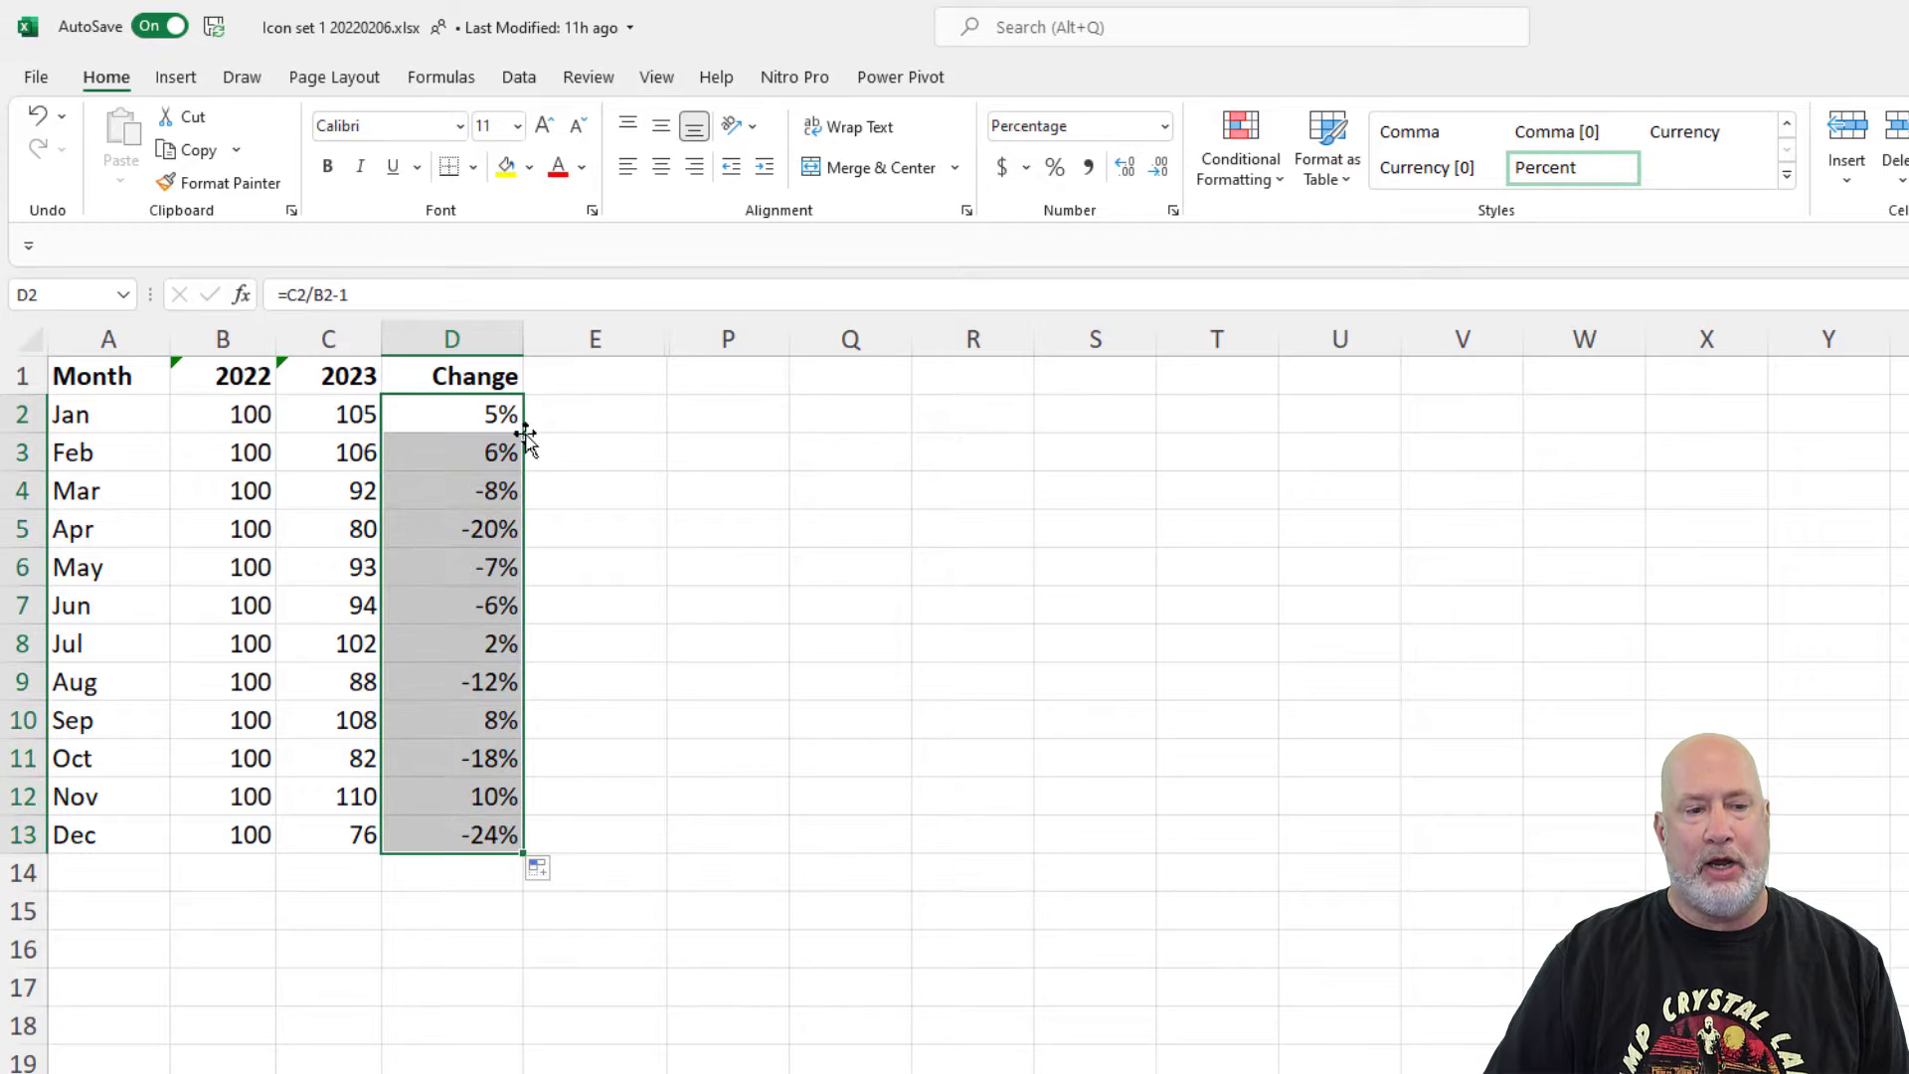
Step: Apply the 3 Arrows (Colored) icon set to the Change values in D2:D13
{"action": "left_click", "coordinate": [1250, 197]}
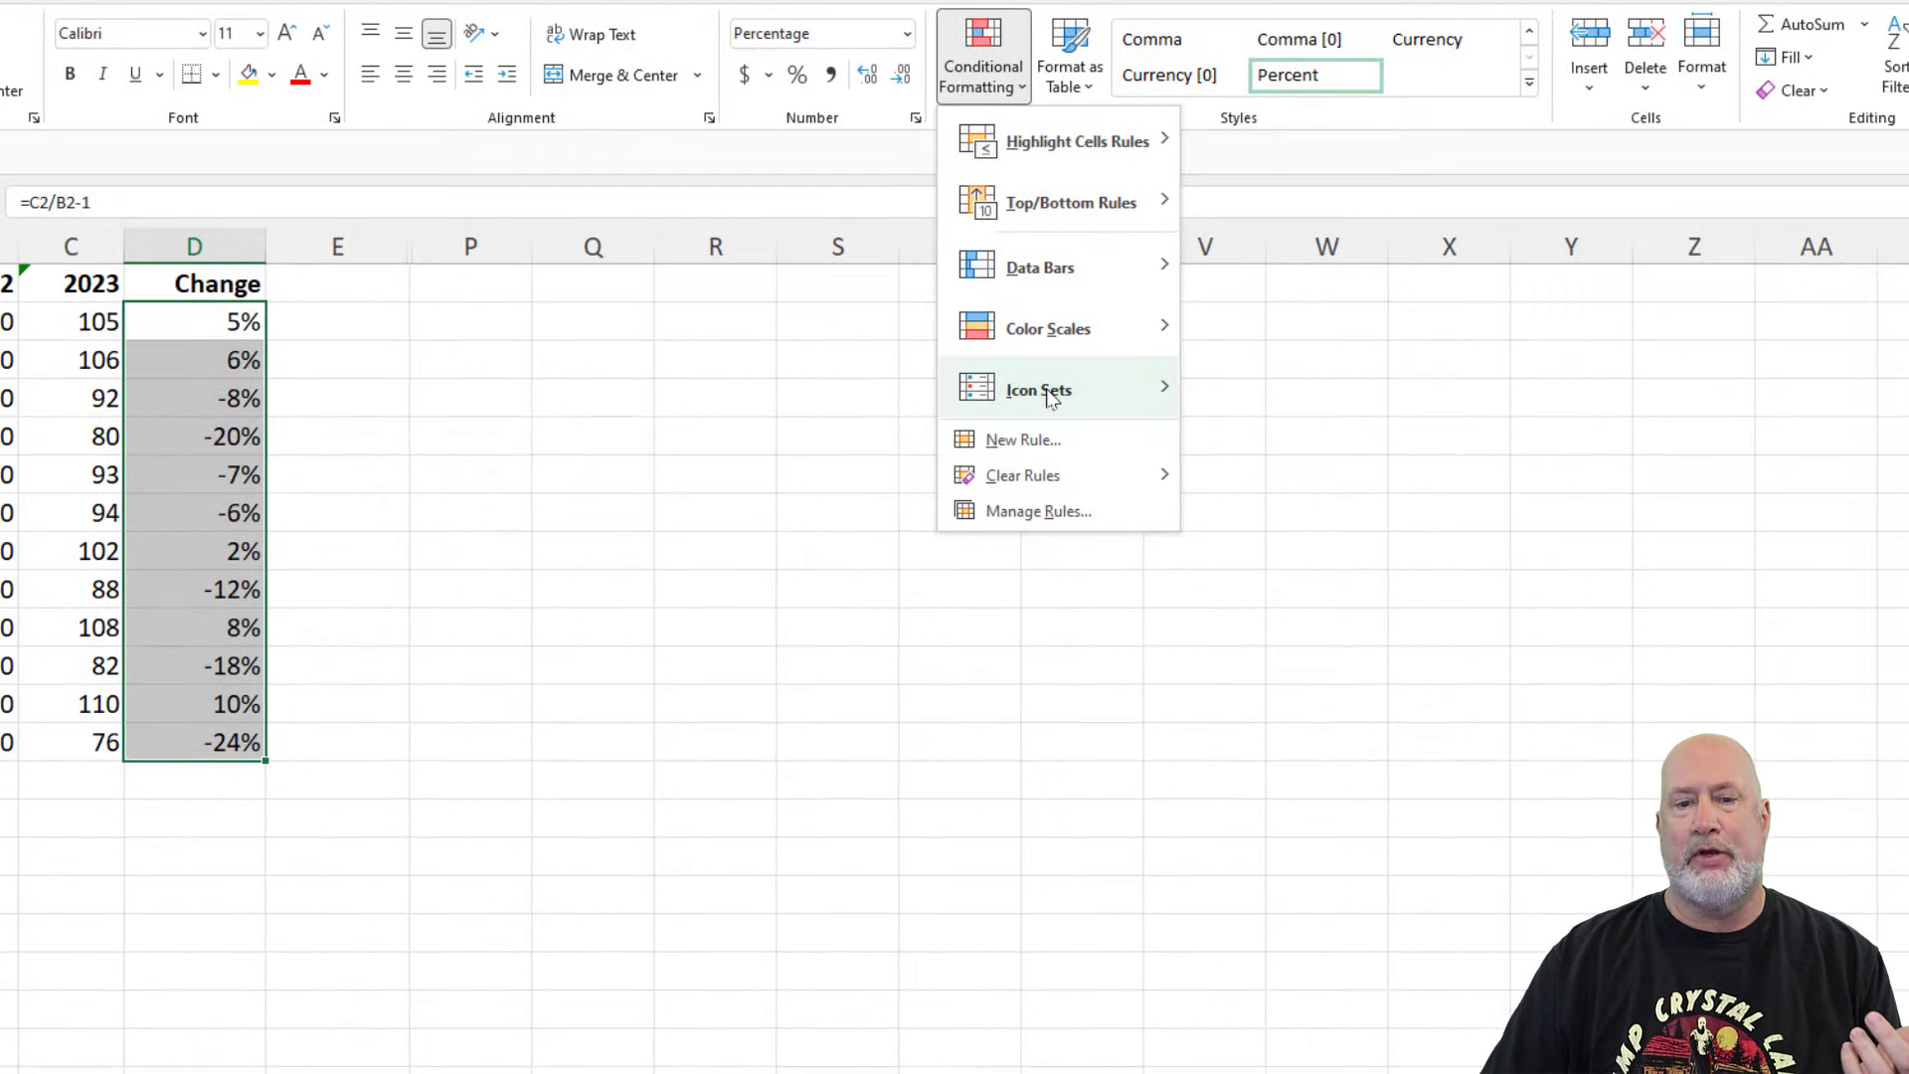
{"action": "mouse_move", "coordinate": [1309, 490]}
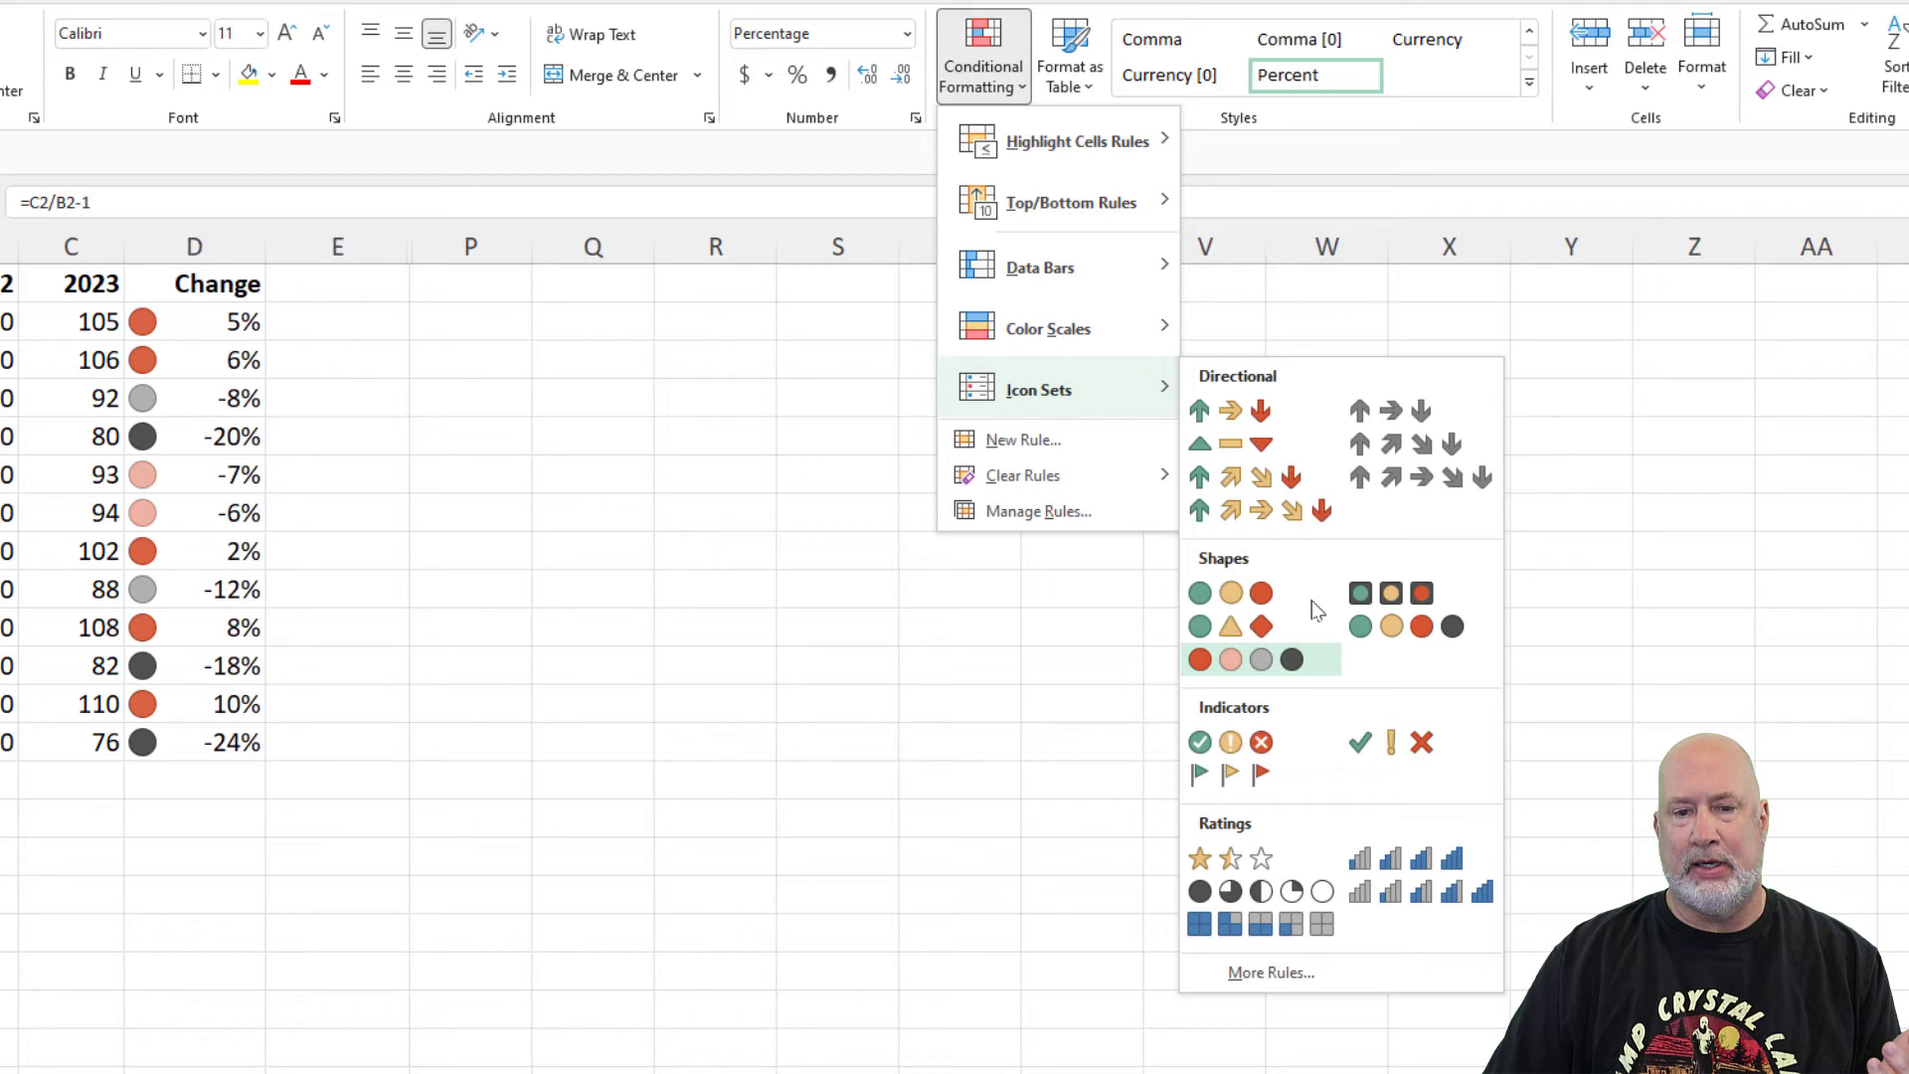
{"action": "left_click", "coordinate": [1233, 420]}
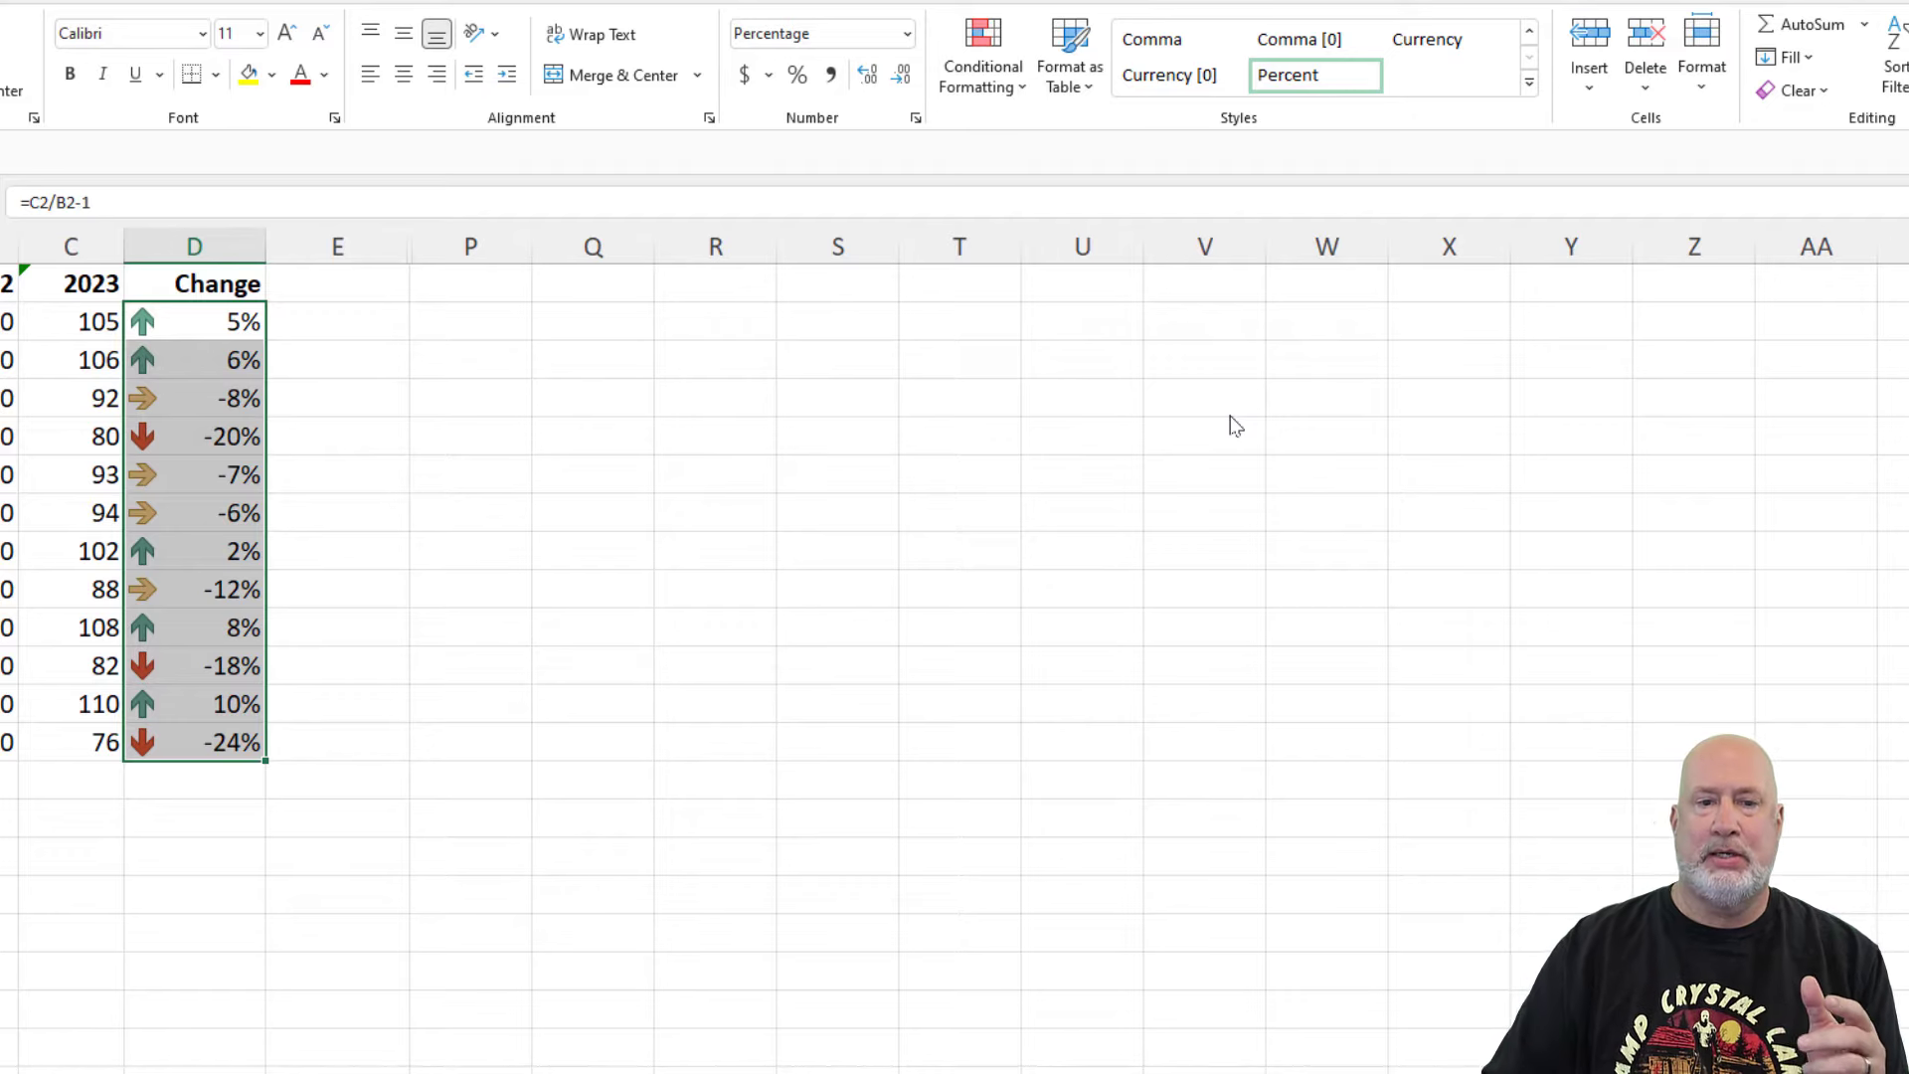
Step: Edit the arrow icon rule so both thresholds are Number type with value 0
{"action": "left_click", "coordinate": [989, 95]}
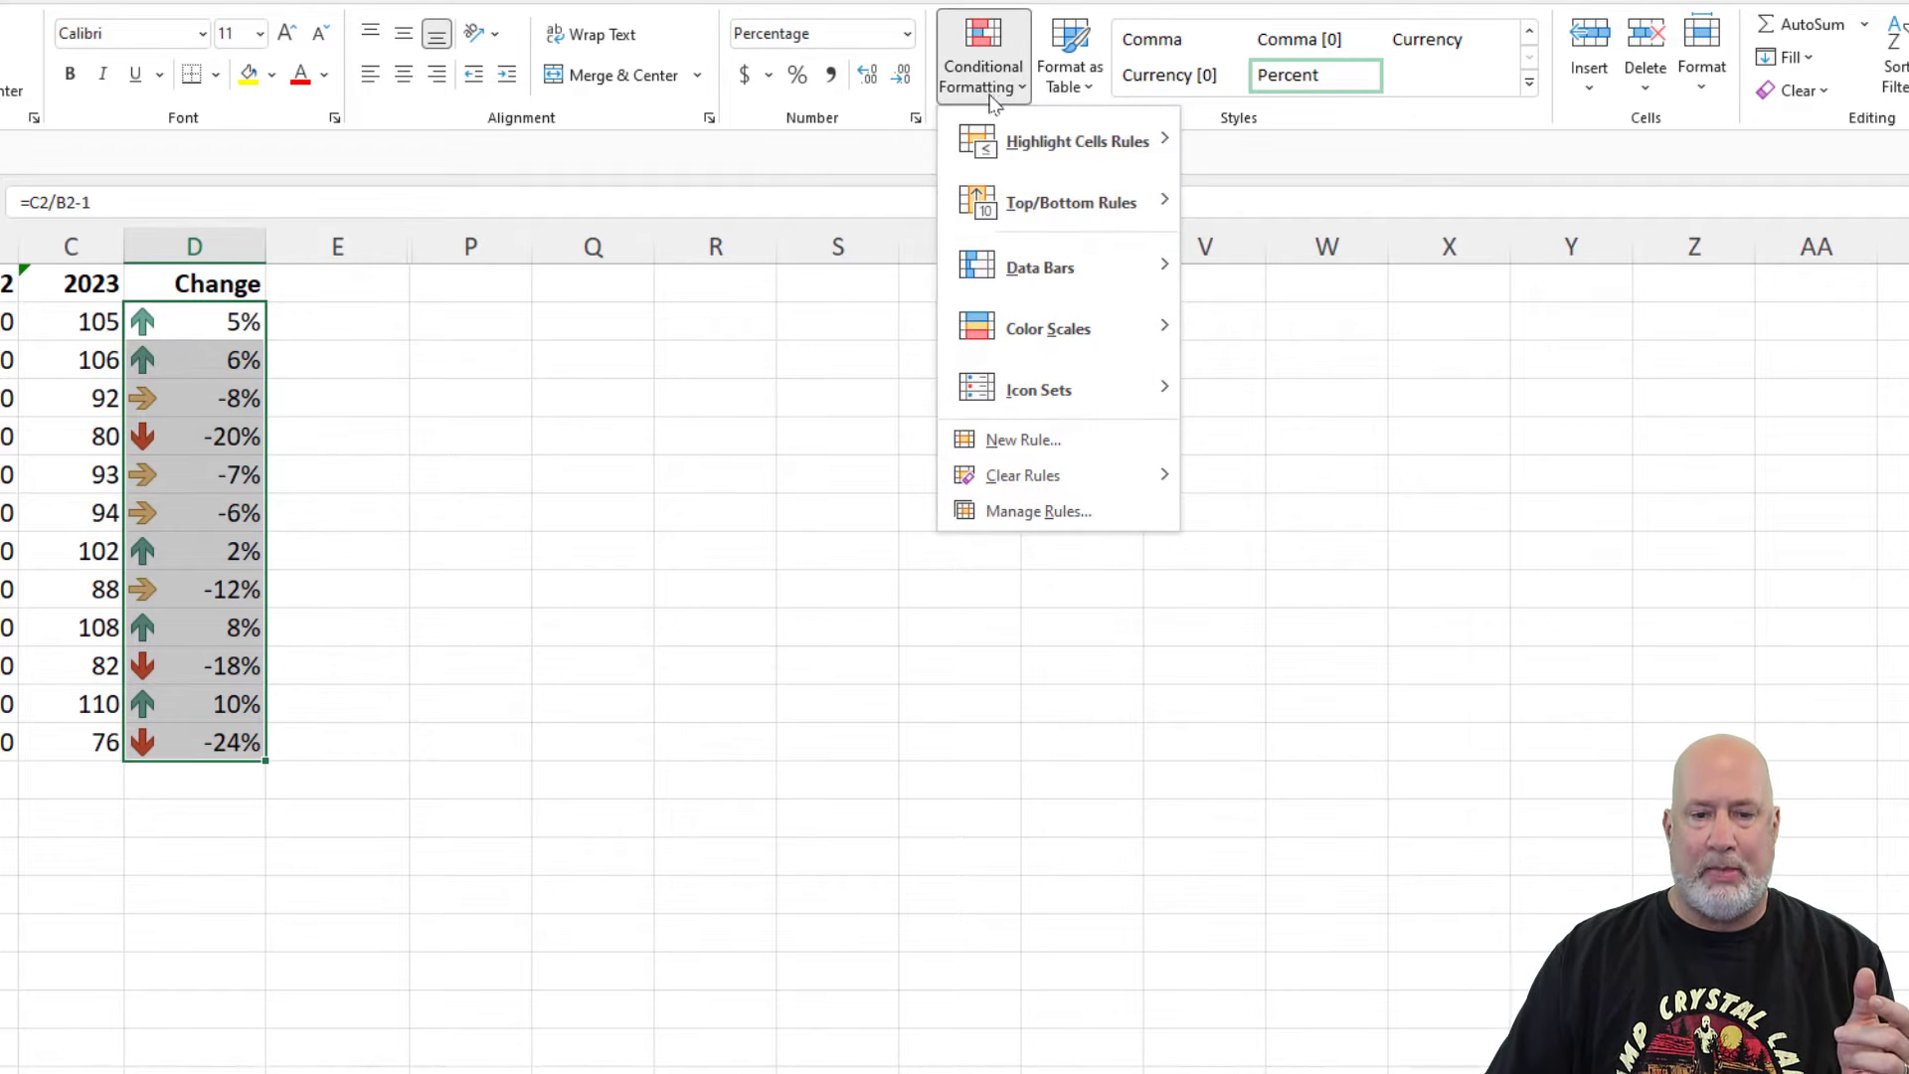
{"action": "left_click", "coordinate": [1026, 513]}
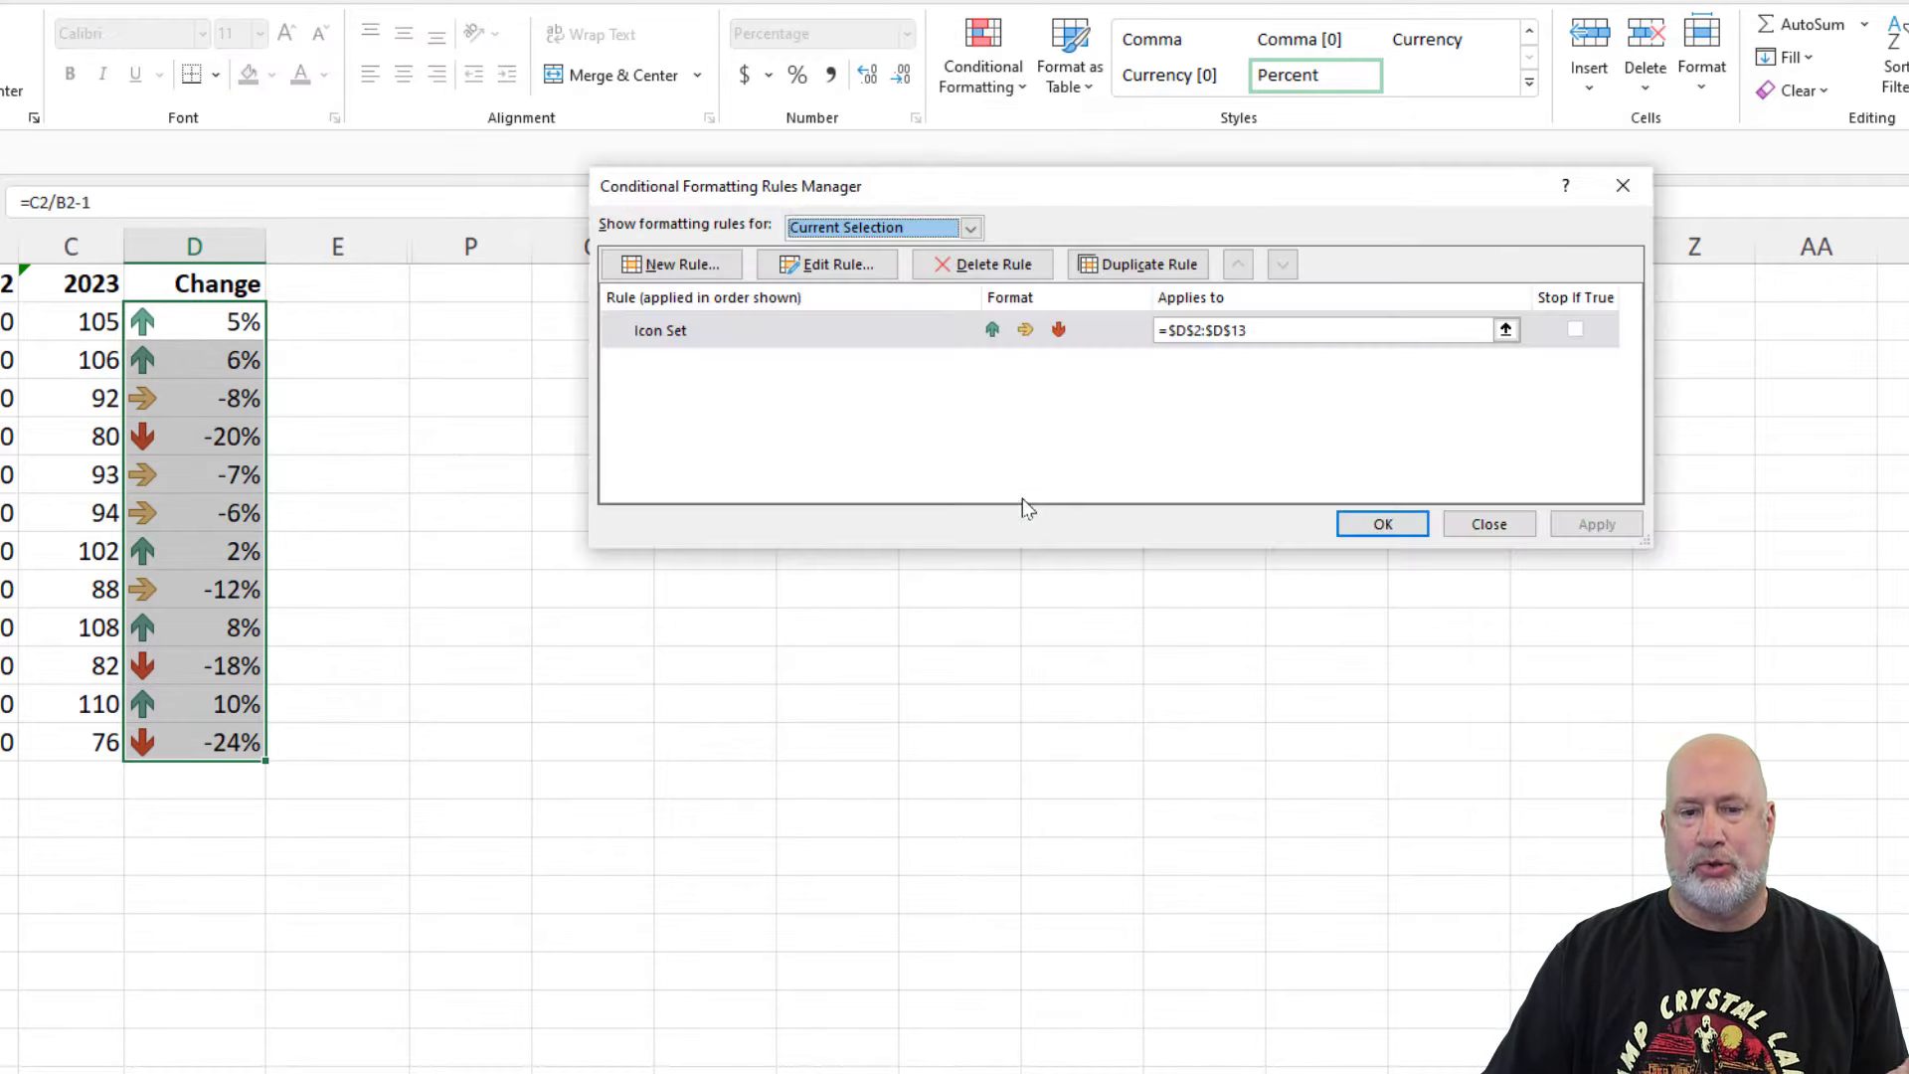
{"action": "left_click", "coordinate": [855, 265]}
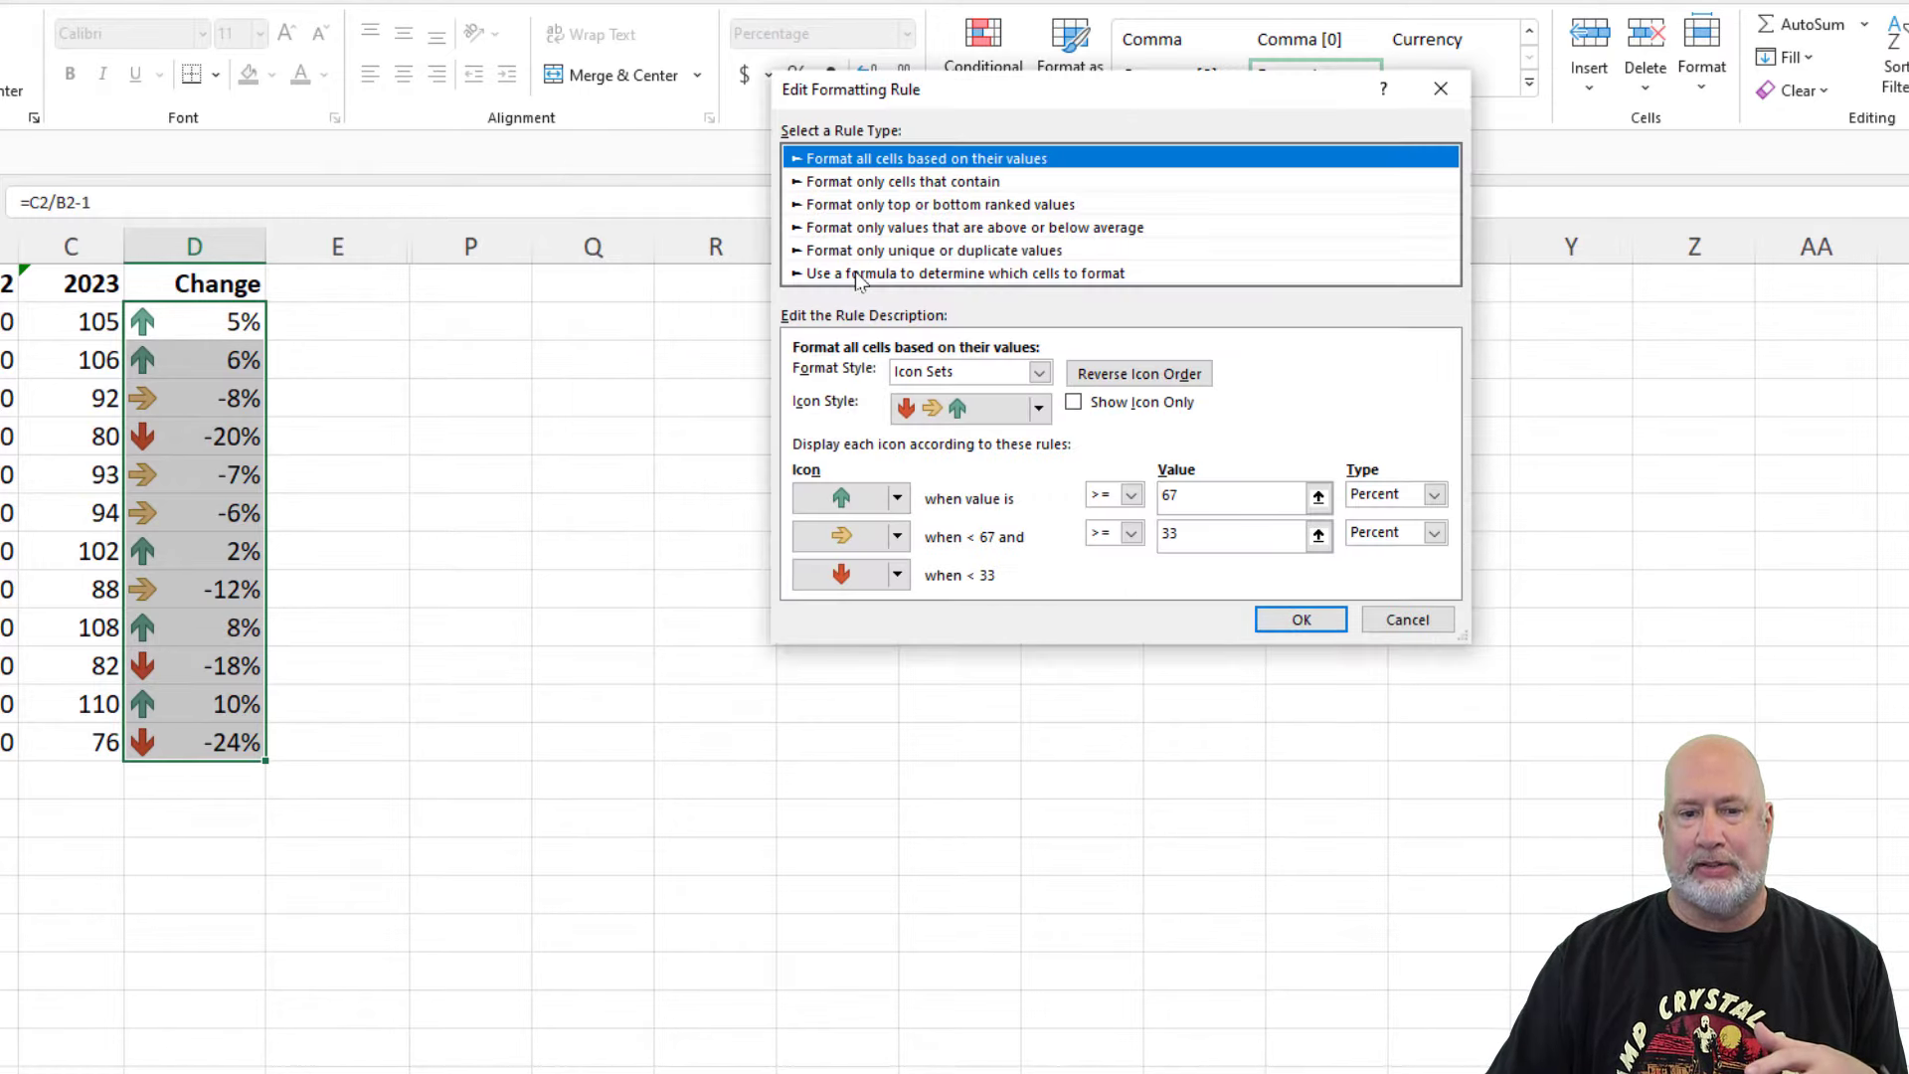
{"action": "left_click", "coordinate": [1036, 410]}
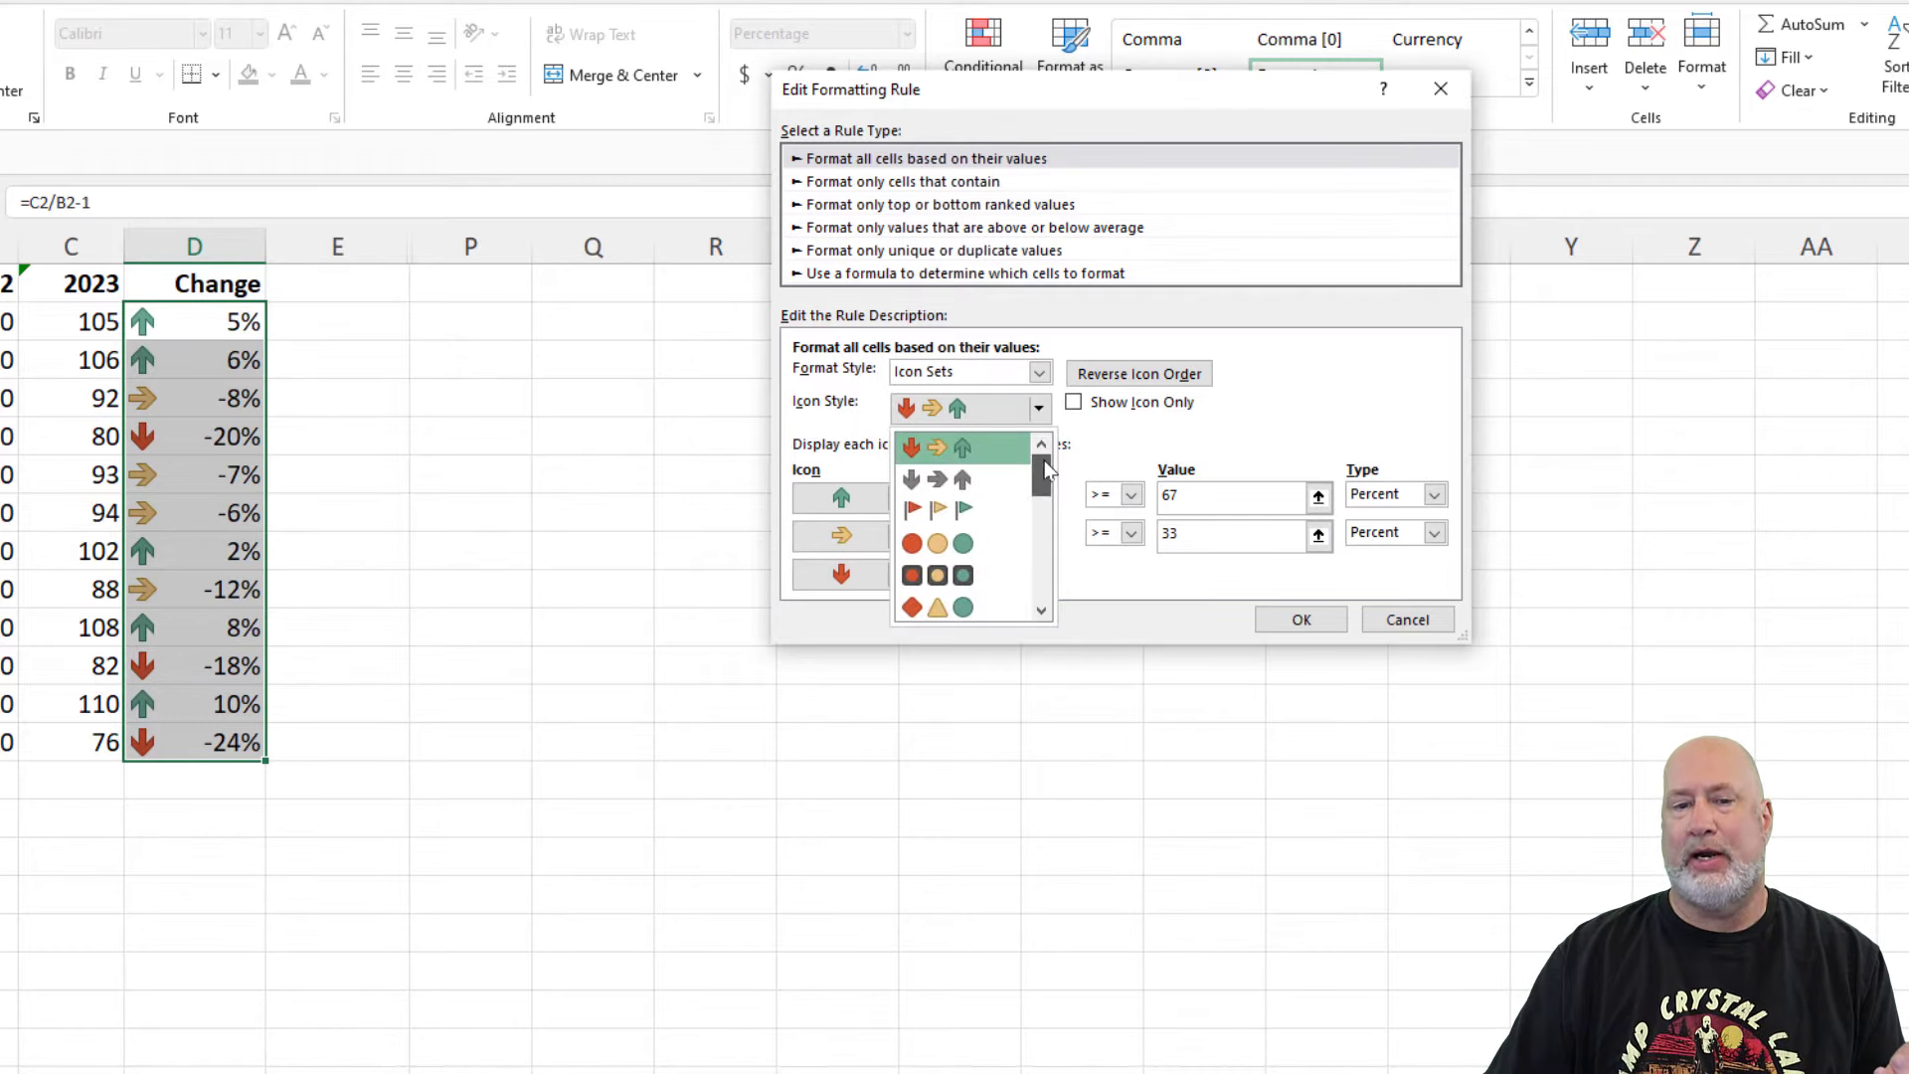
{"action": "left_click", "coordinate": [978, 455]}
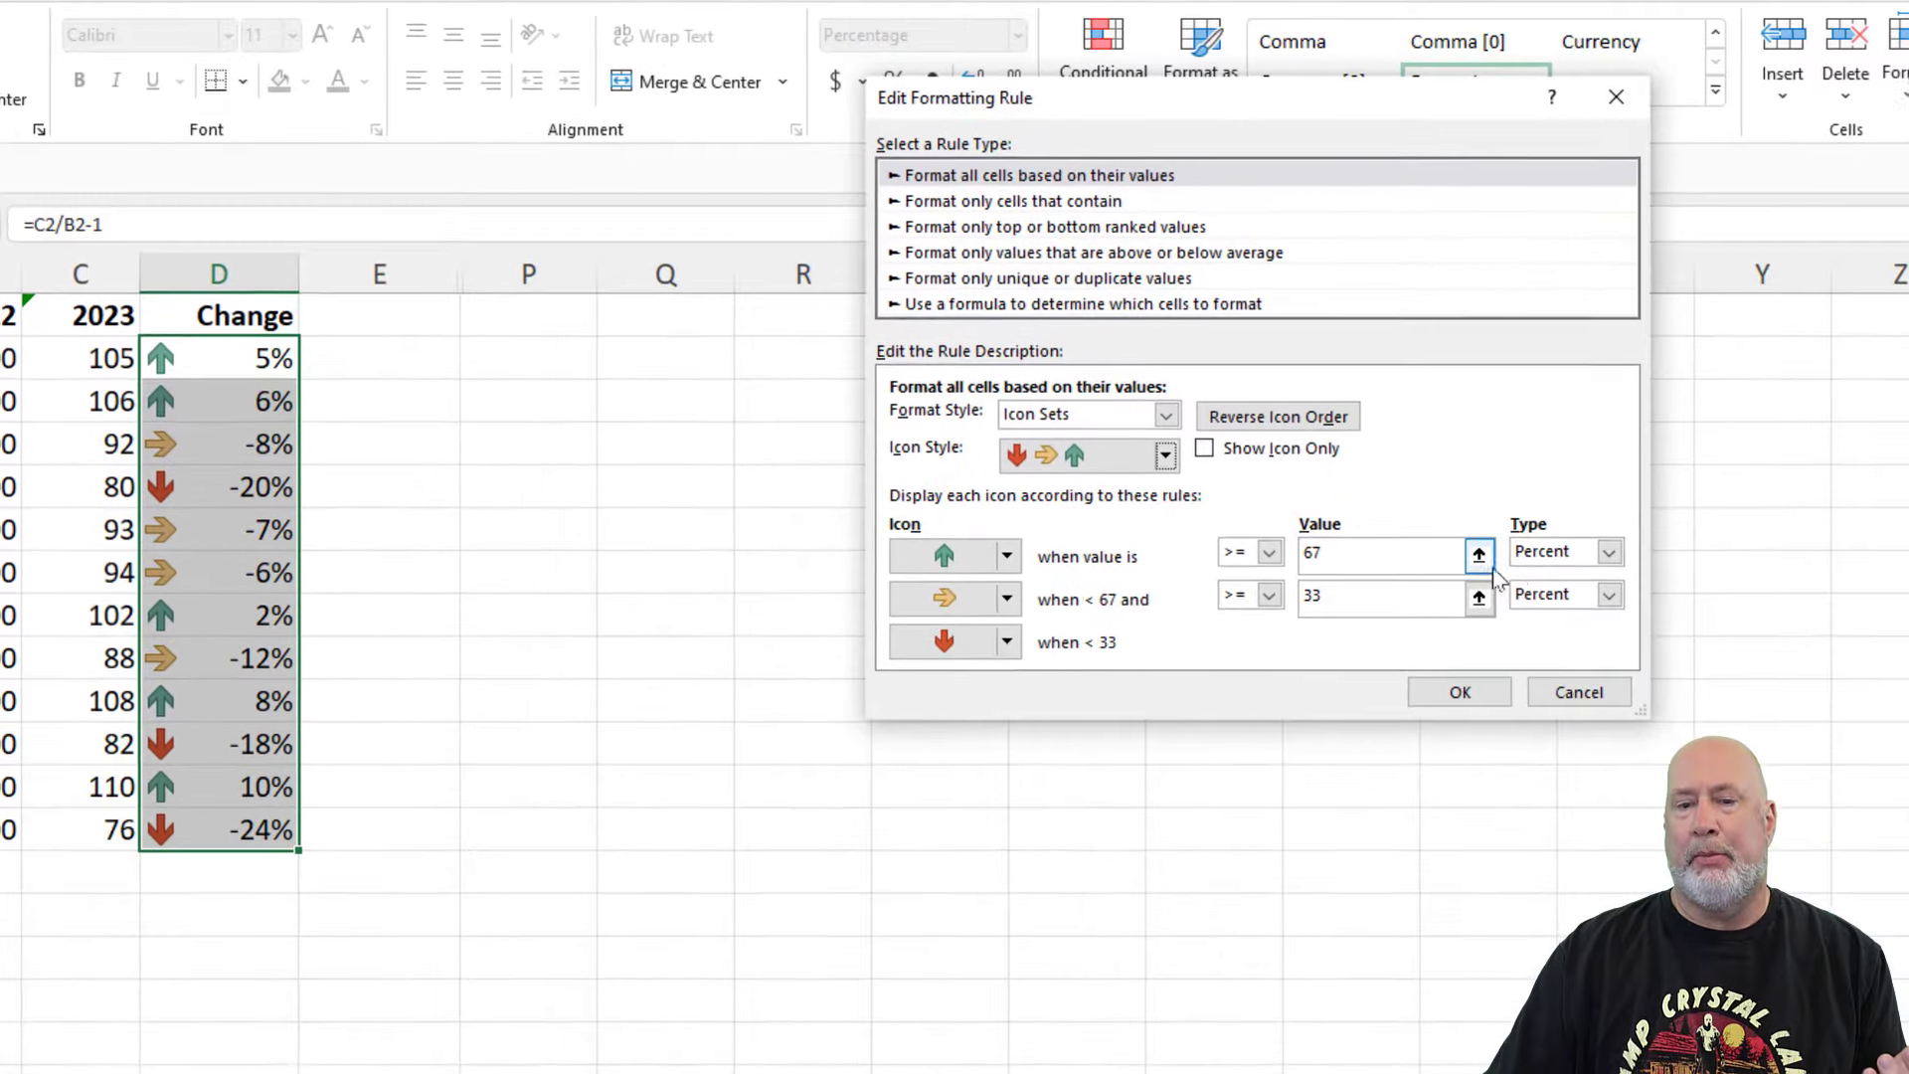
{"action": "left_click", "coordinate": [1611, 554]}
{"action": "left_click", "coordinate": [1585, 583]}
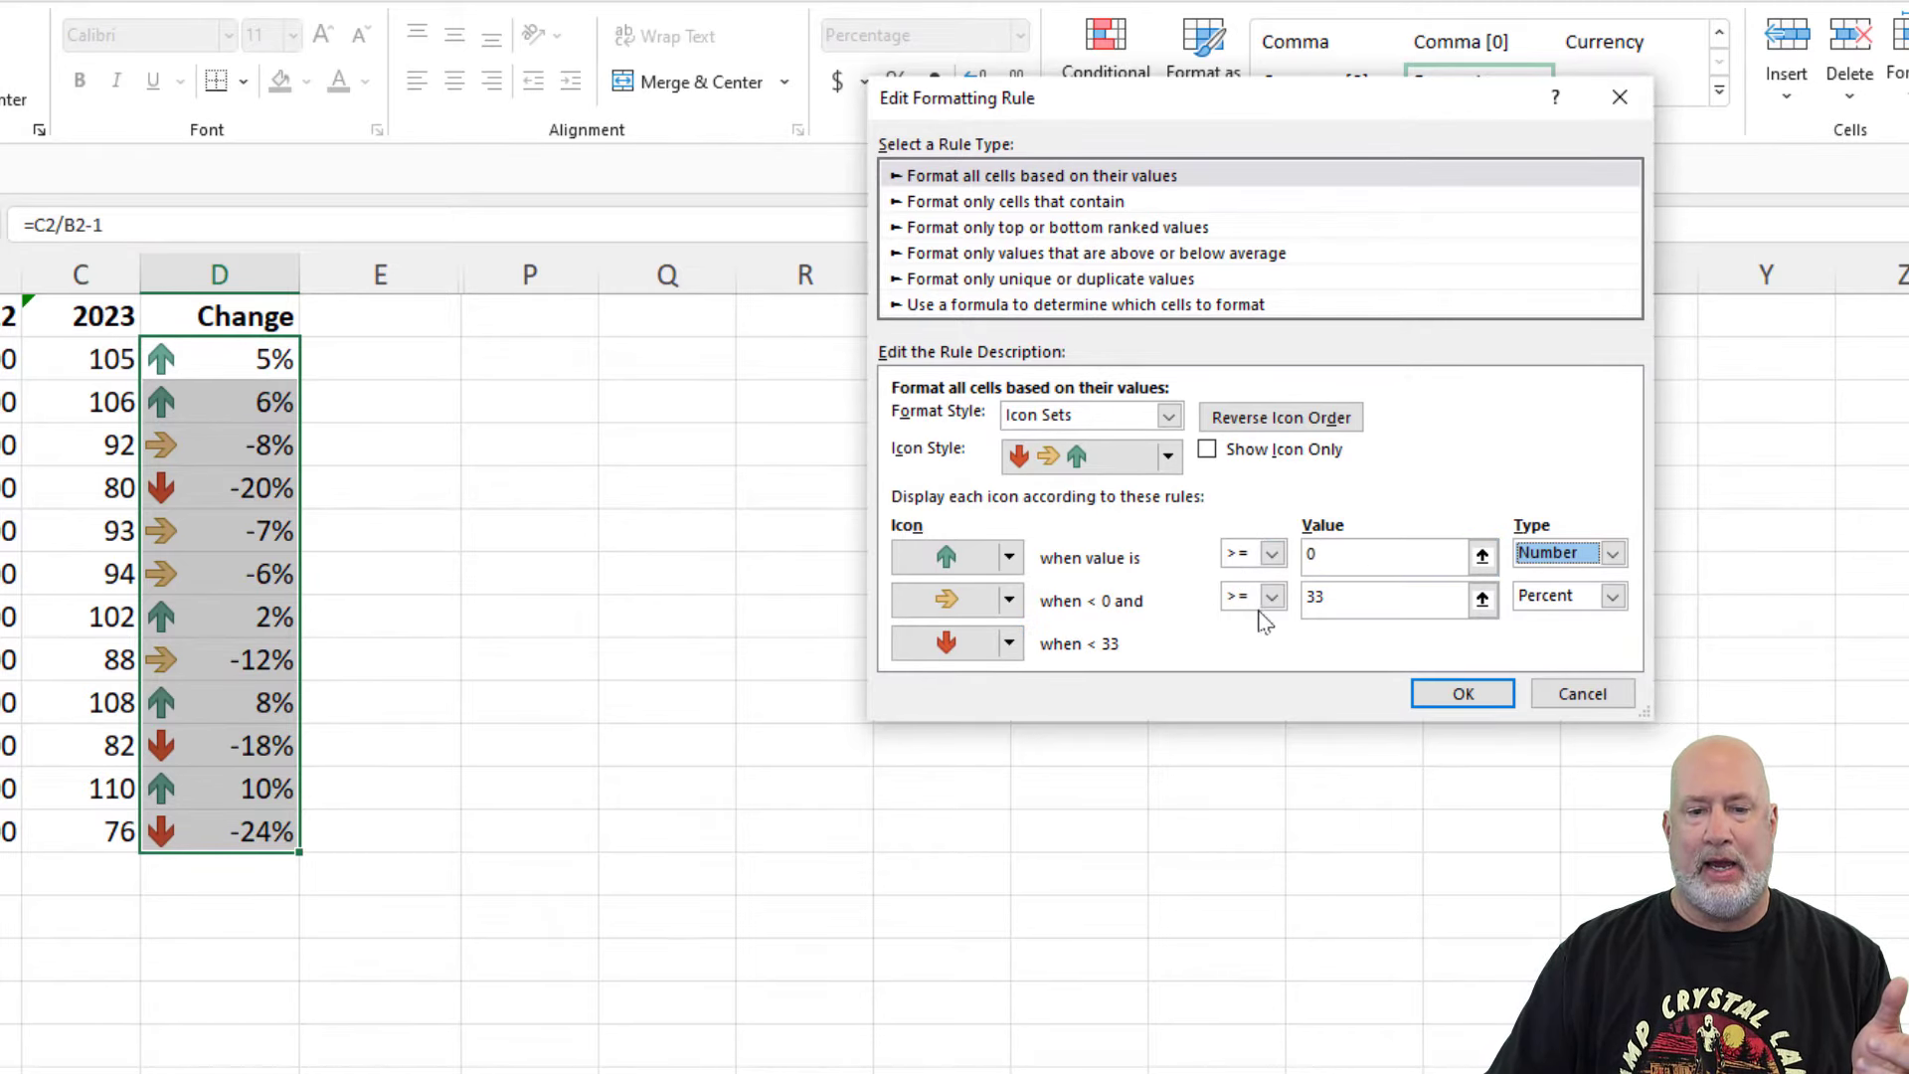
{"action": "left_click", "coordinate": [1611, 595]}
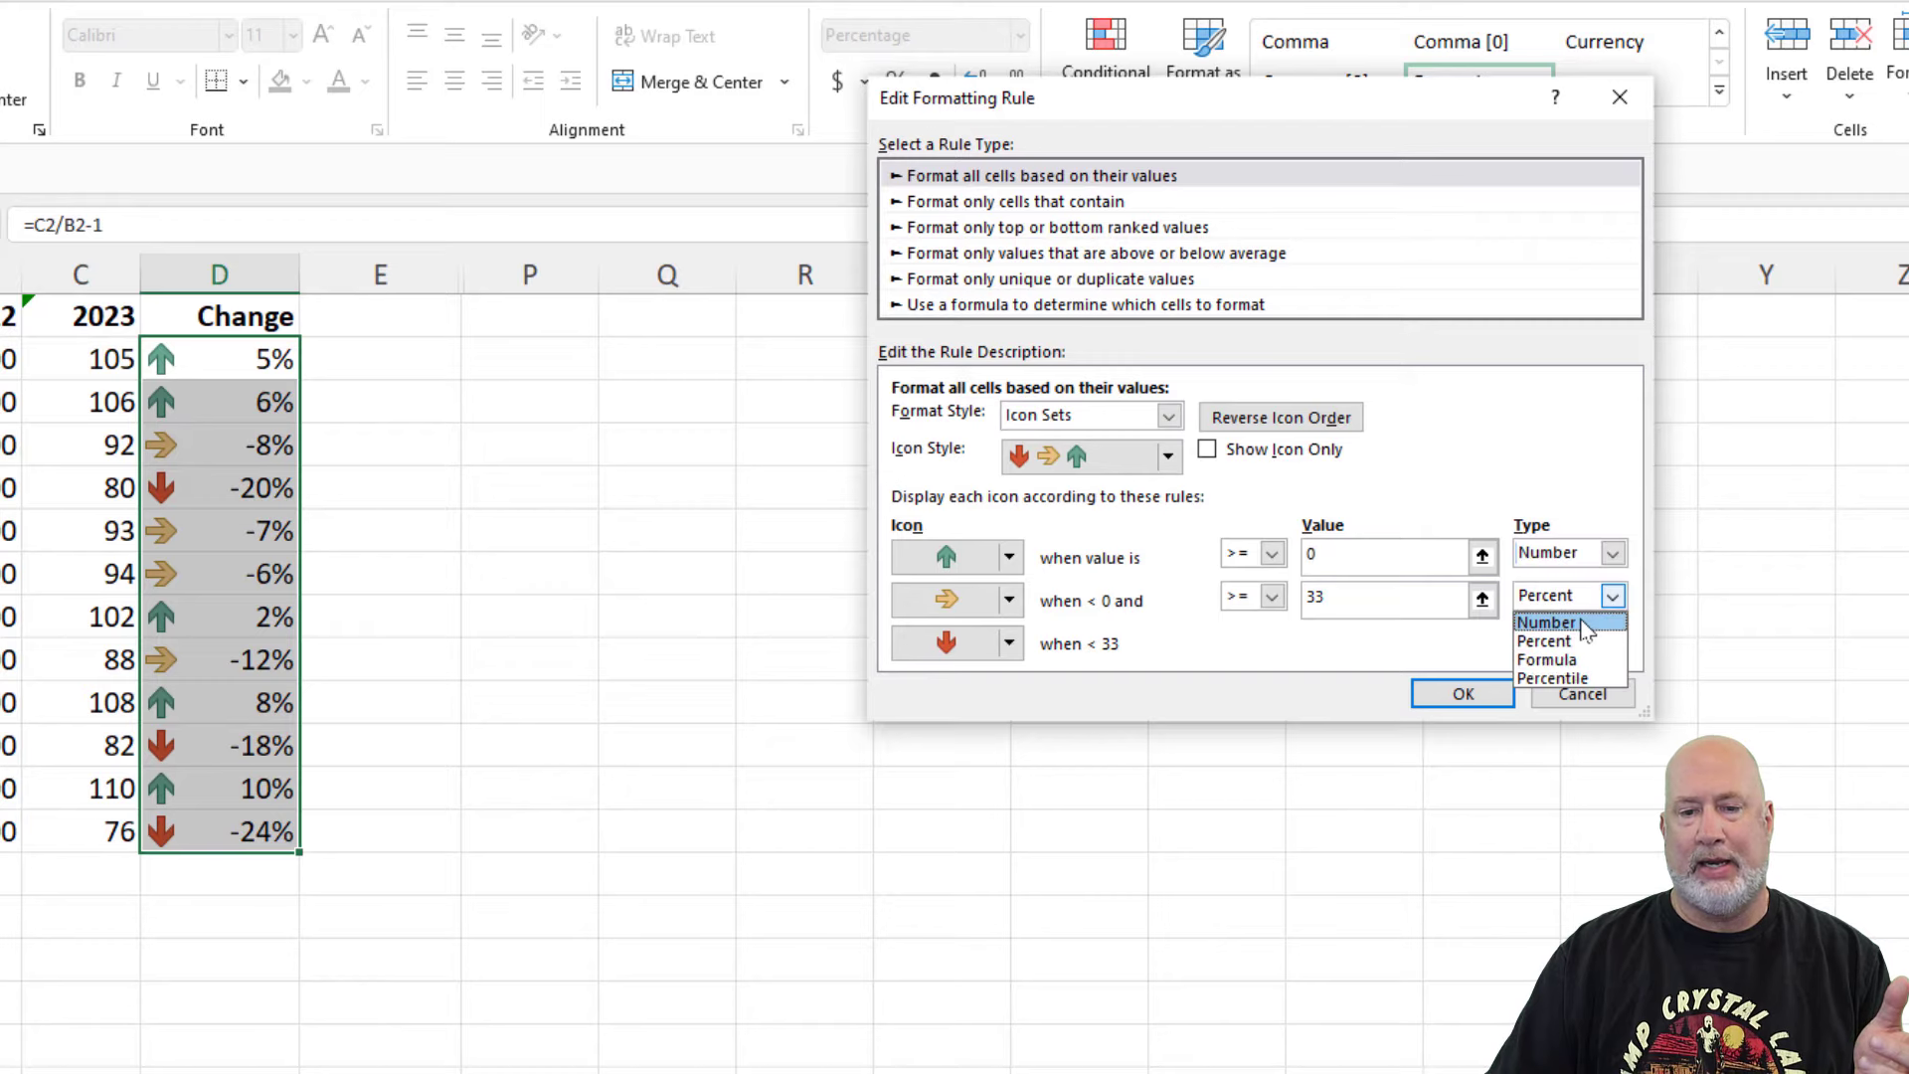
{"action": "left_click", "coordinate": [1581, 624]}
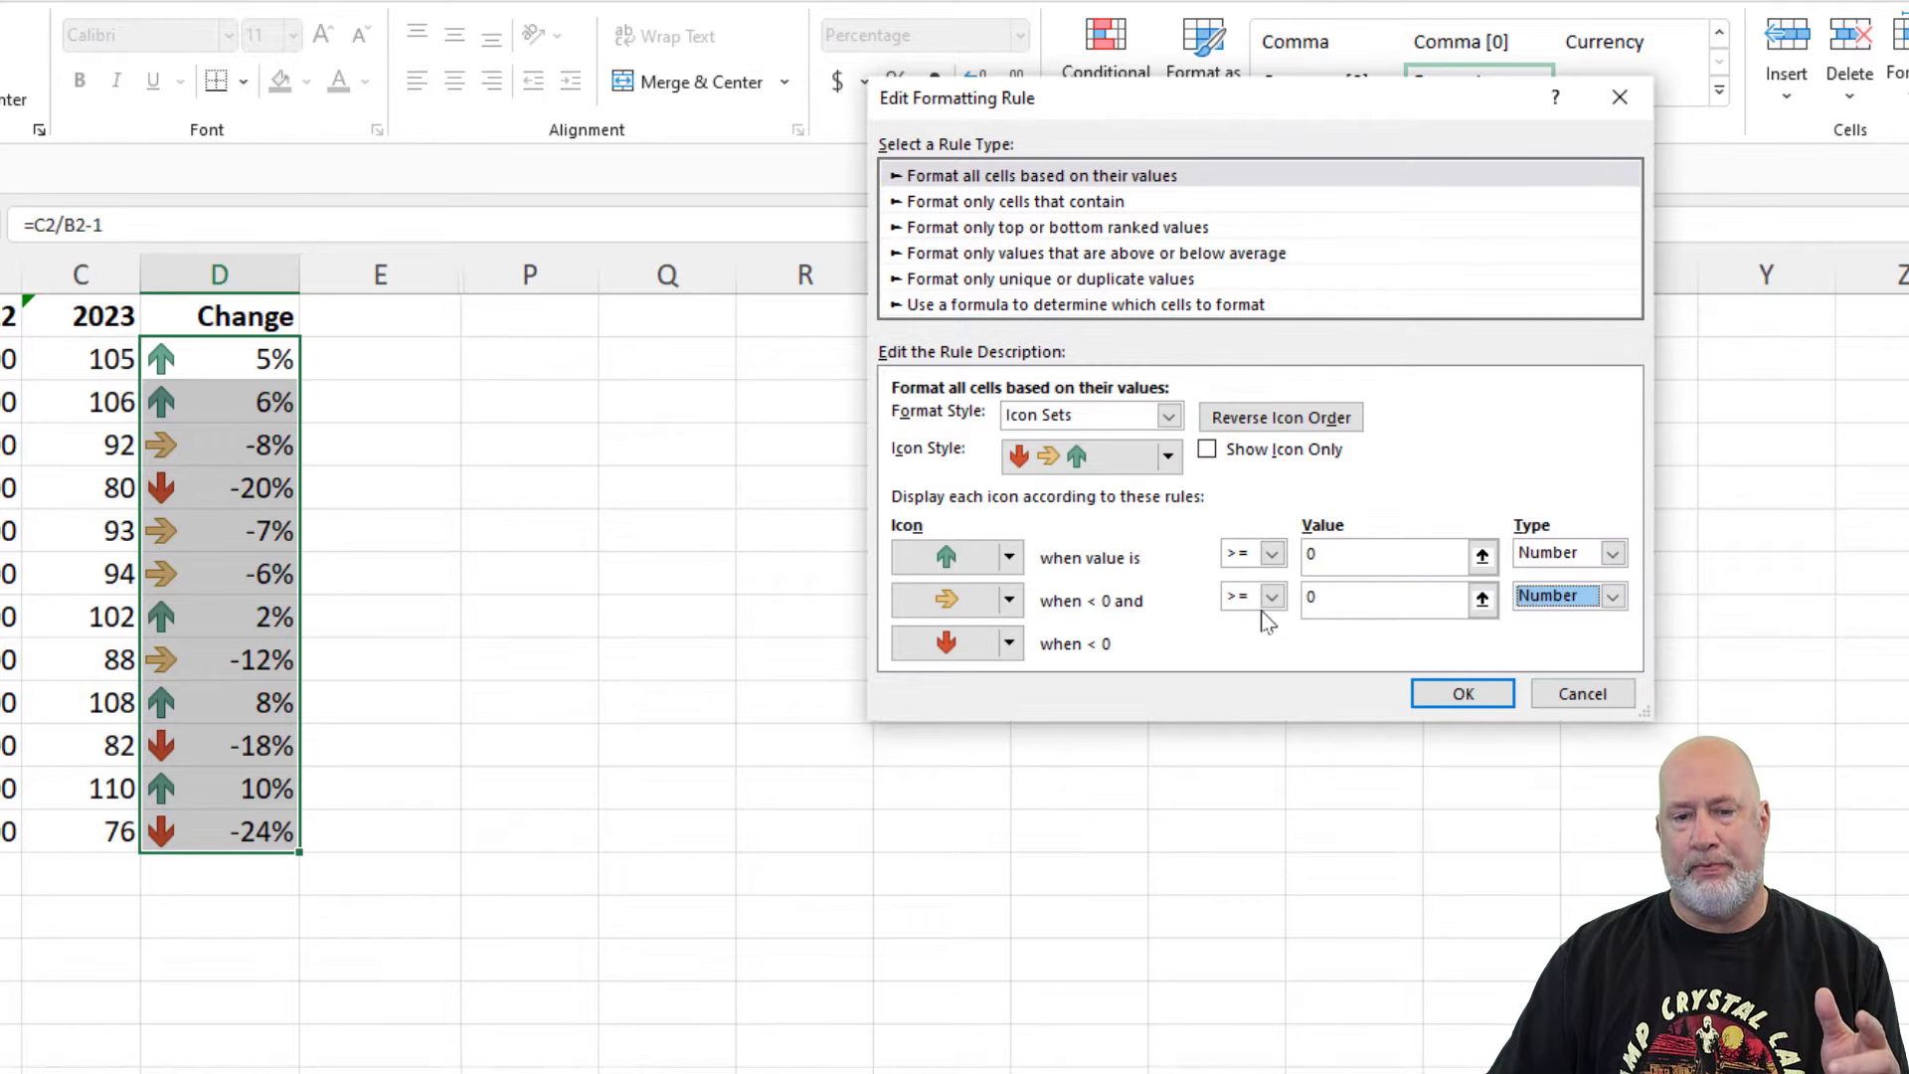
{"action": "left_click", "coordinate": [1459, 693]}
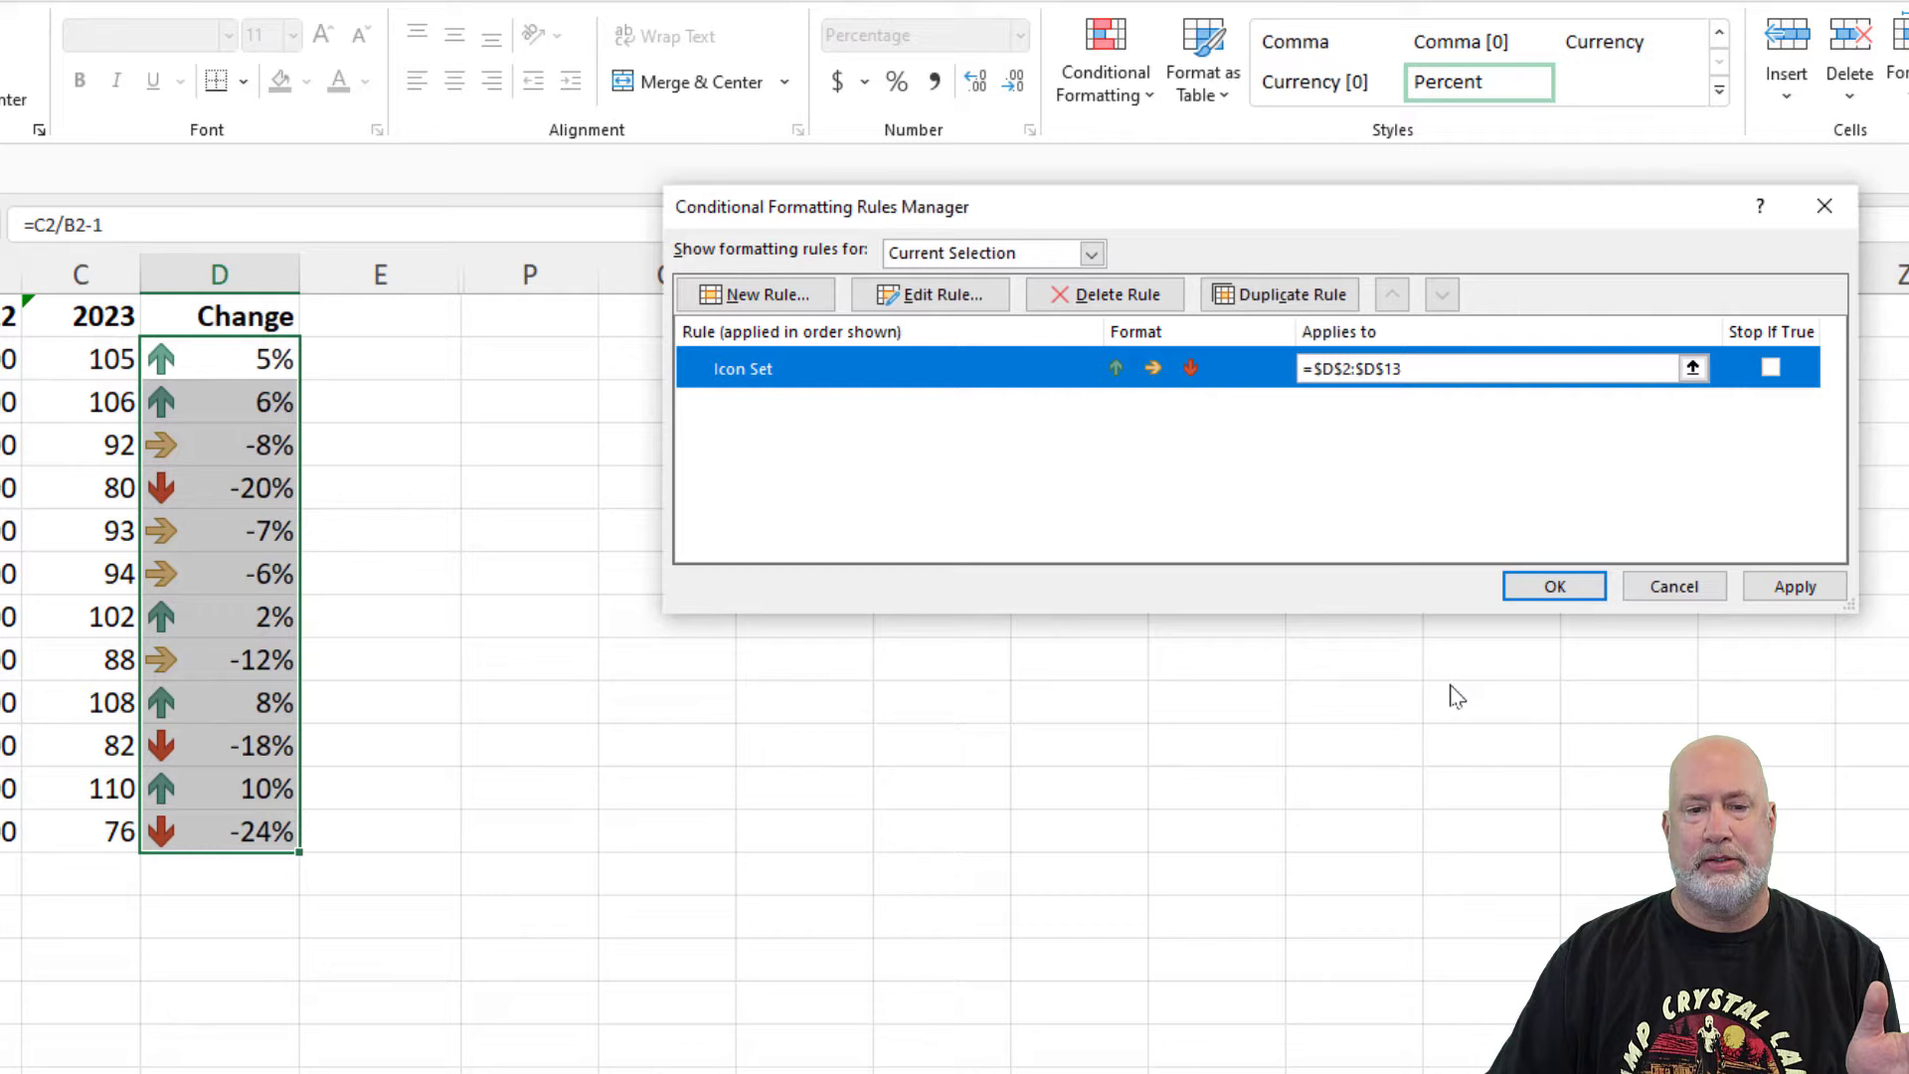
{"action": "left_click", "coordinate": [1769, 588]}
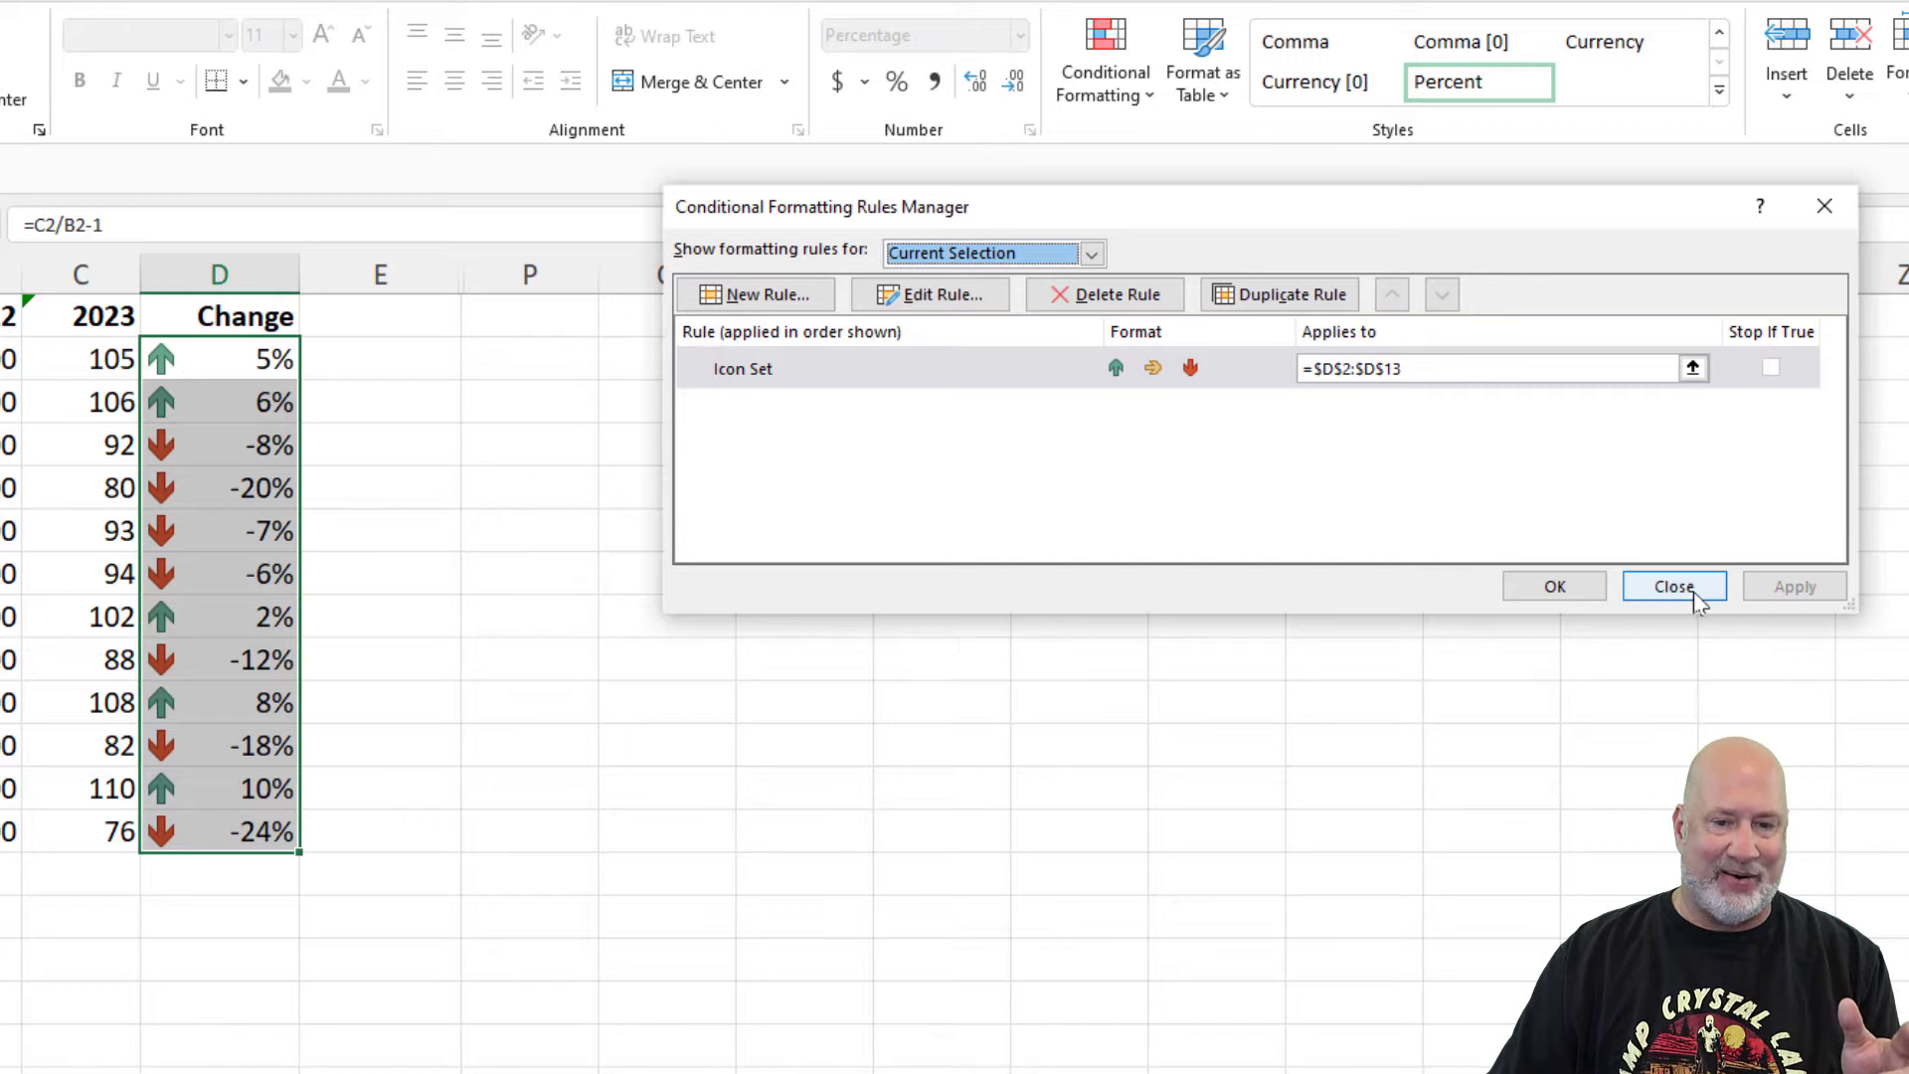
{"action": "left_click", "coordinate": [1521, 587]}
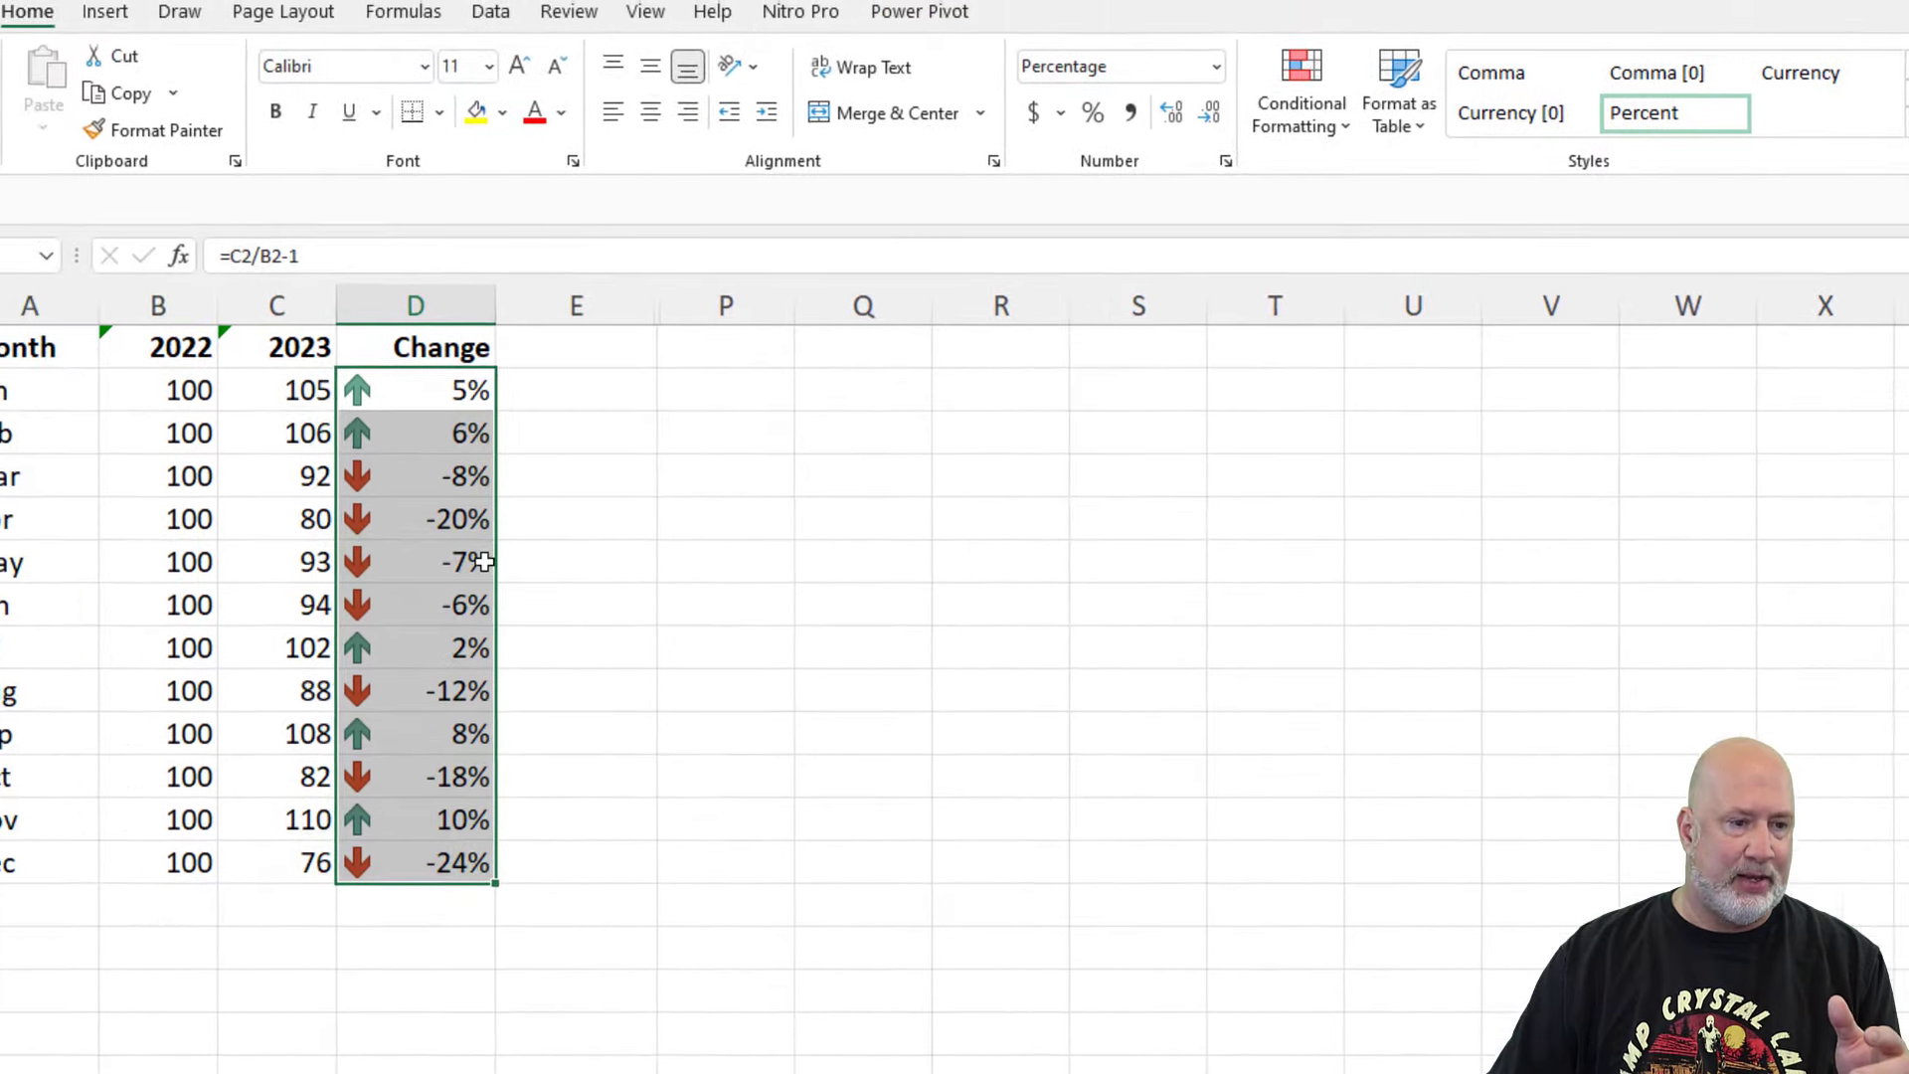
Step: Change April's 2023 value in C5 to 100, then select the Change cells D2:D13
{"action": "left_click", "coordinate": [115, 492]}
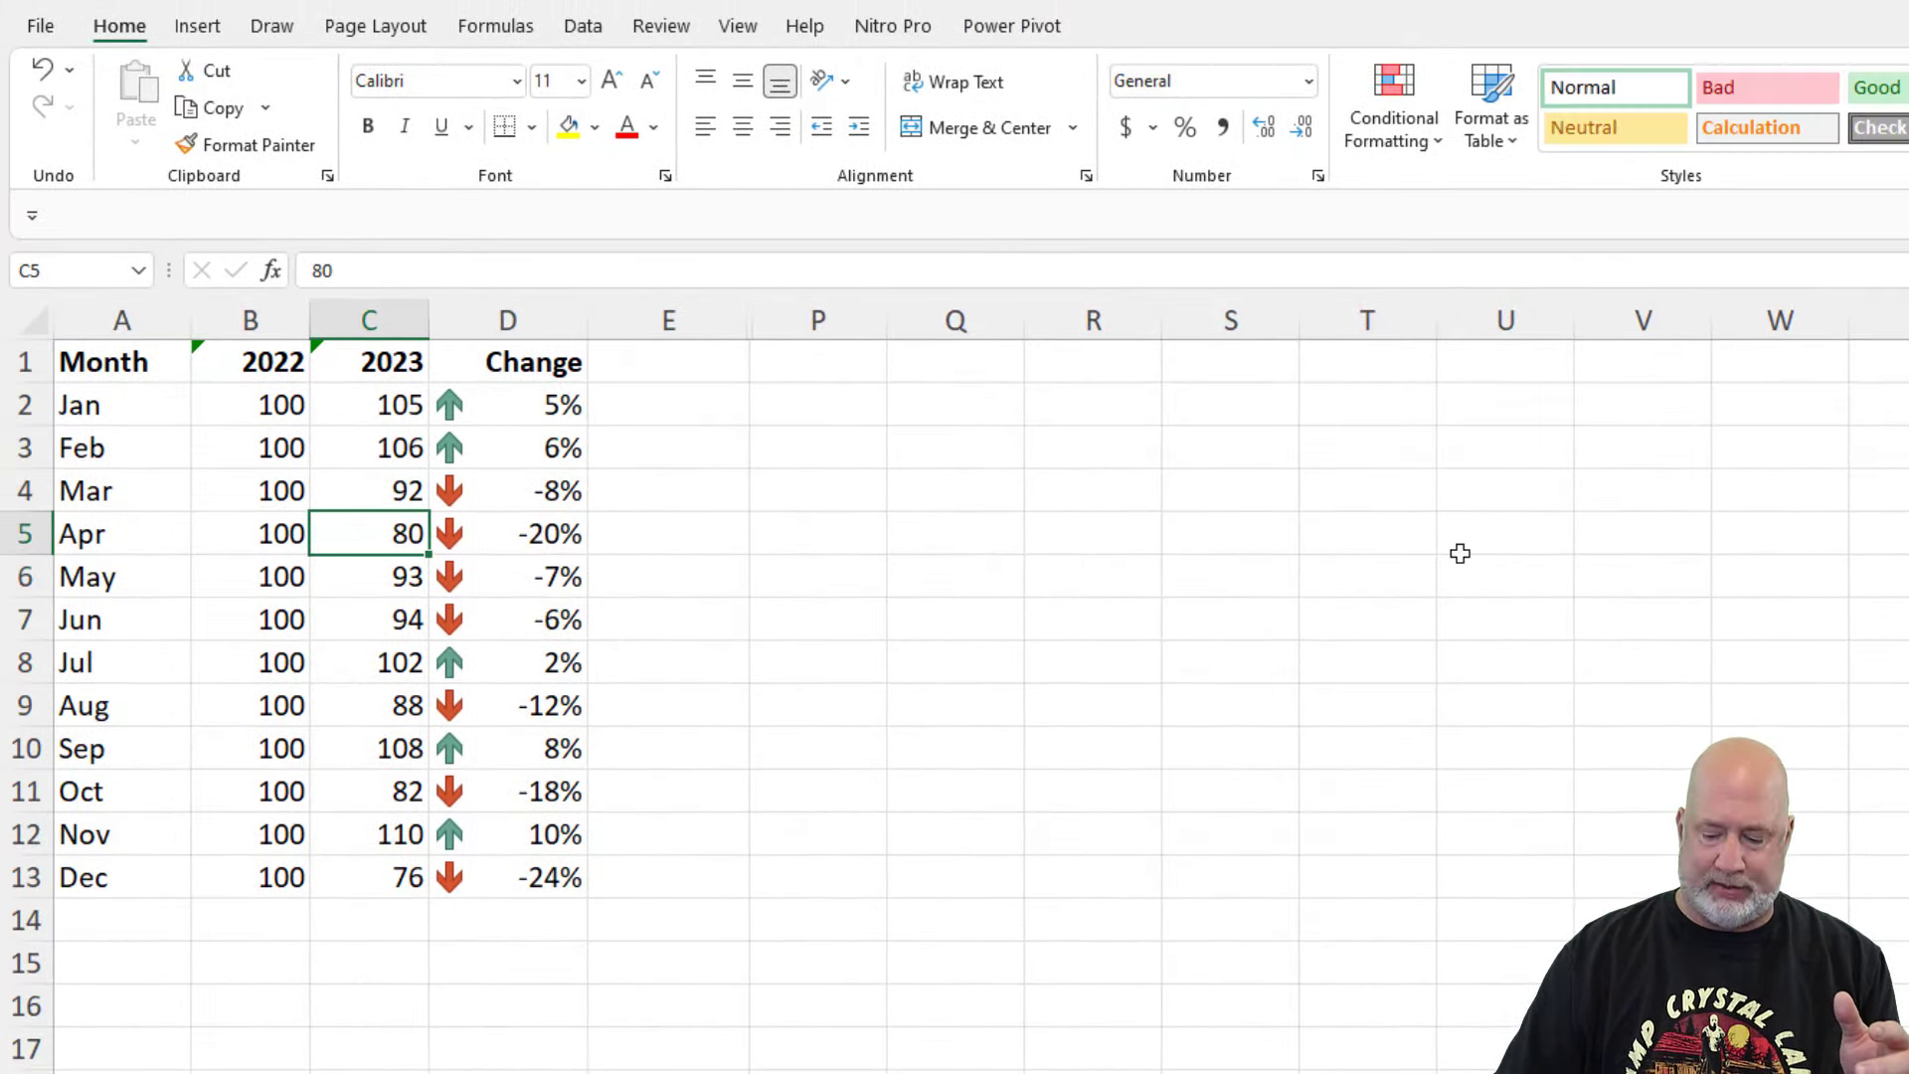
{"action": "type", "text": "100"}
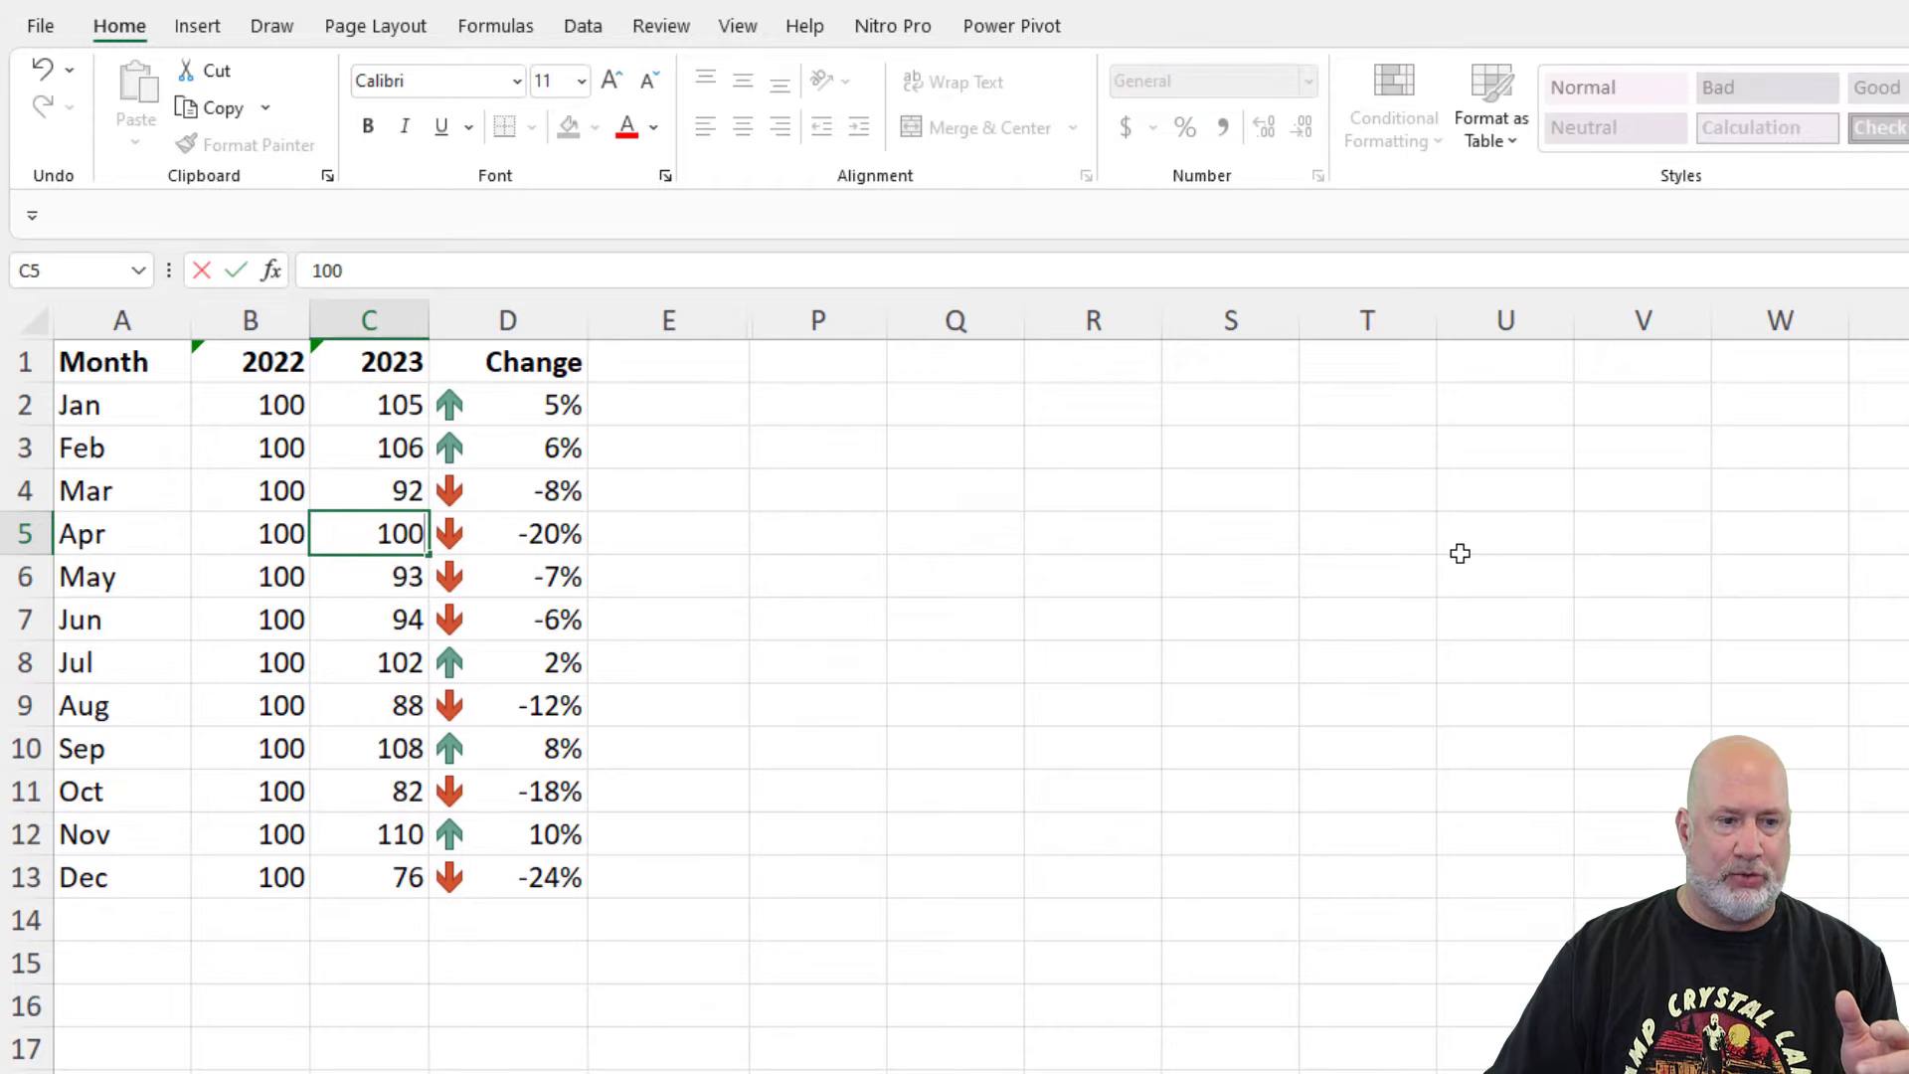
{"action": "key", "text": "Return"}
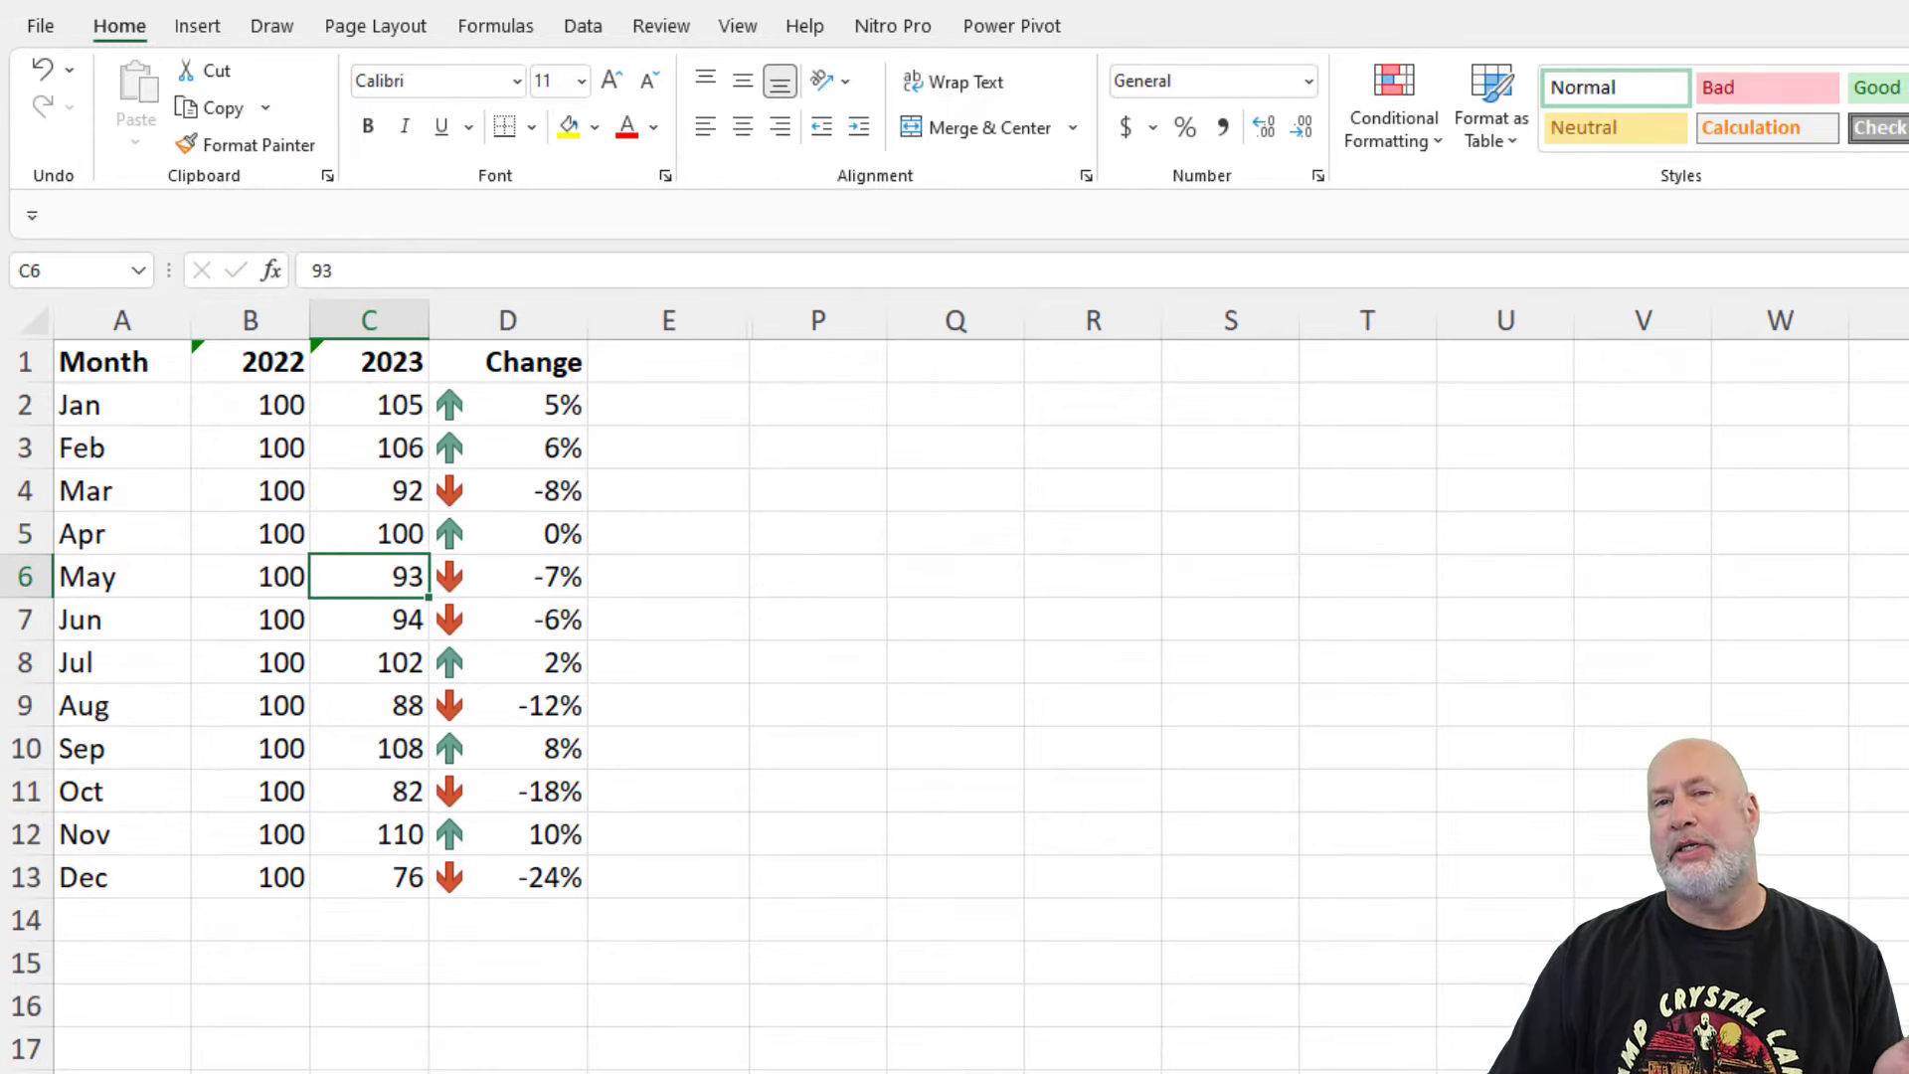
{"action": "left_click", "coordinate": [512, 415]}
{"action": "left_click_drag", "start_coordinate": [506, 448], "coordinate": [507, 877]}
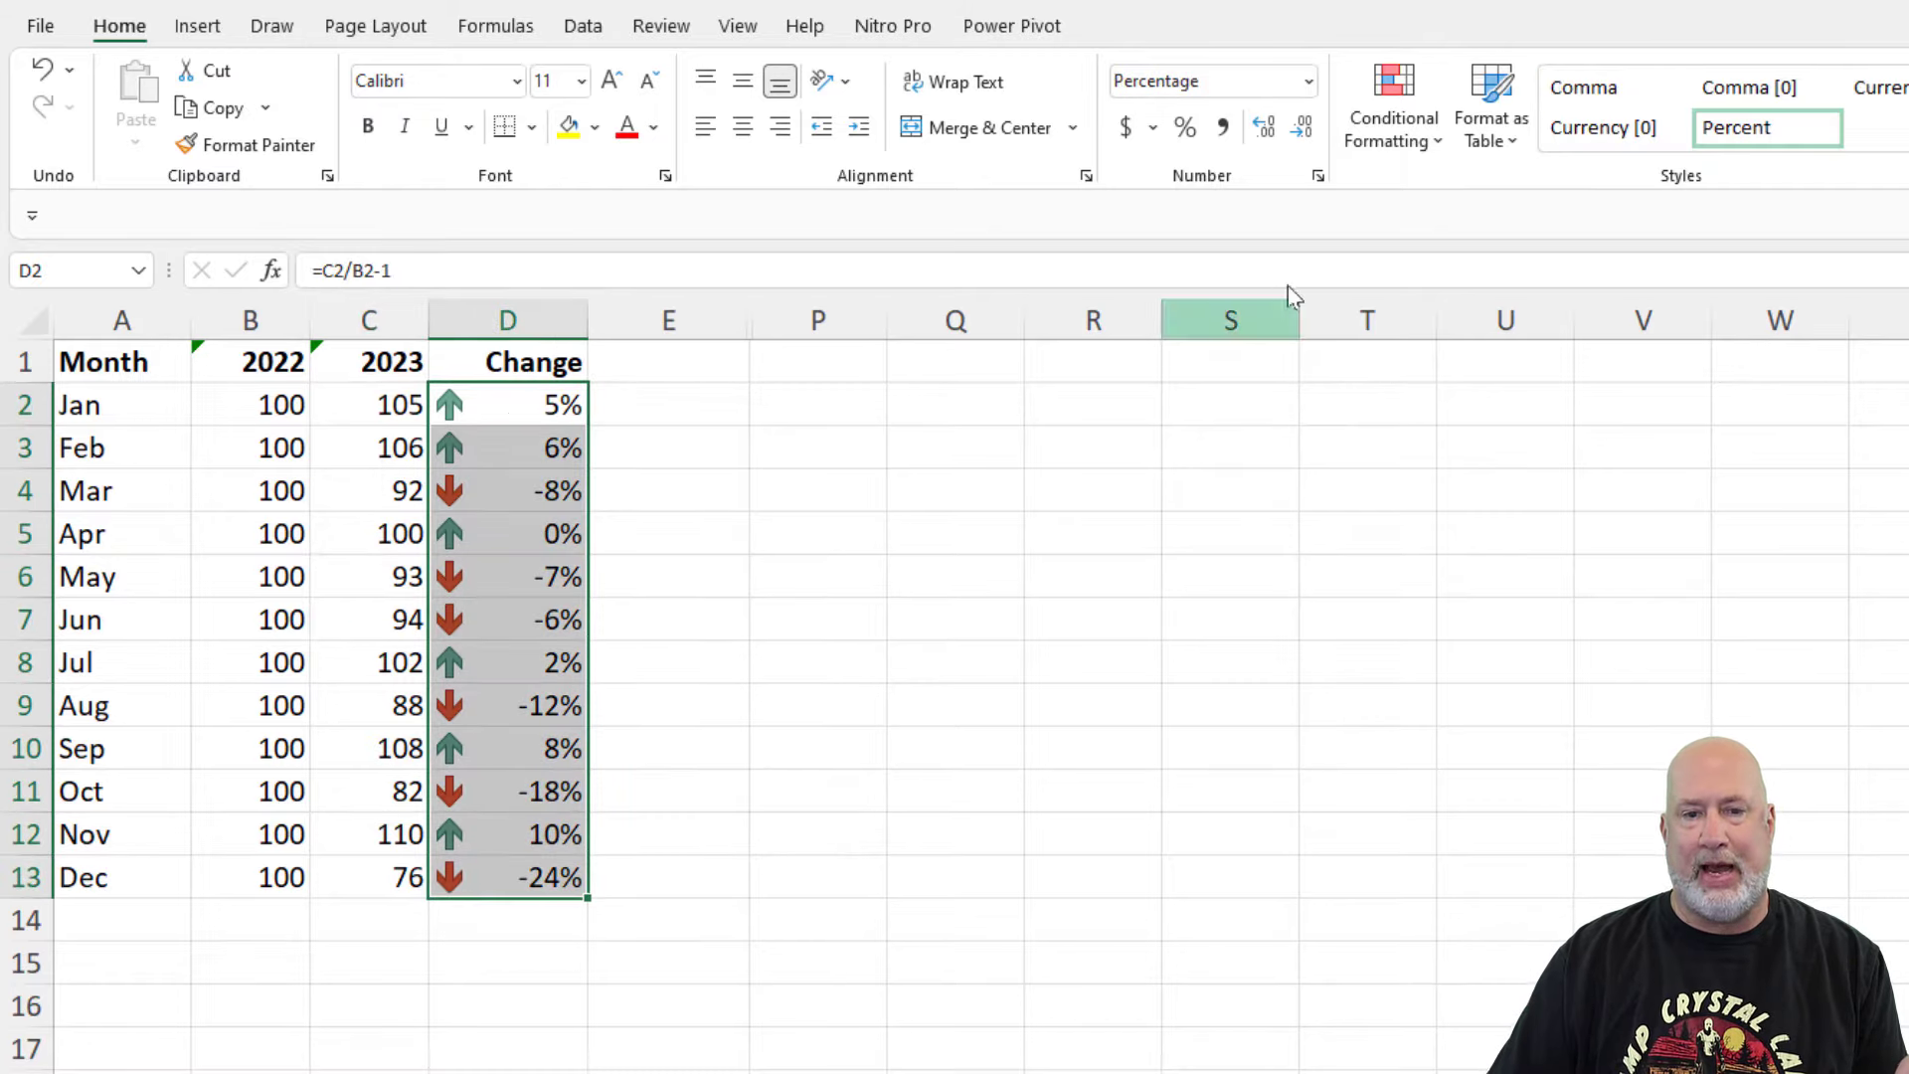
Step: Set the arrow rule operators to > 0 for green and >= 0 for yellow
{"action": "left_click", "coordinate": [1387, 149]}
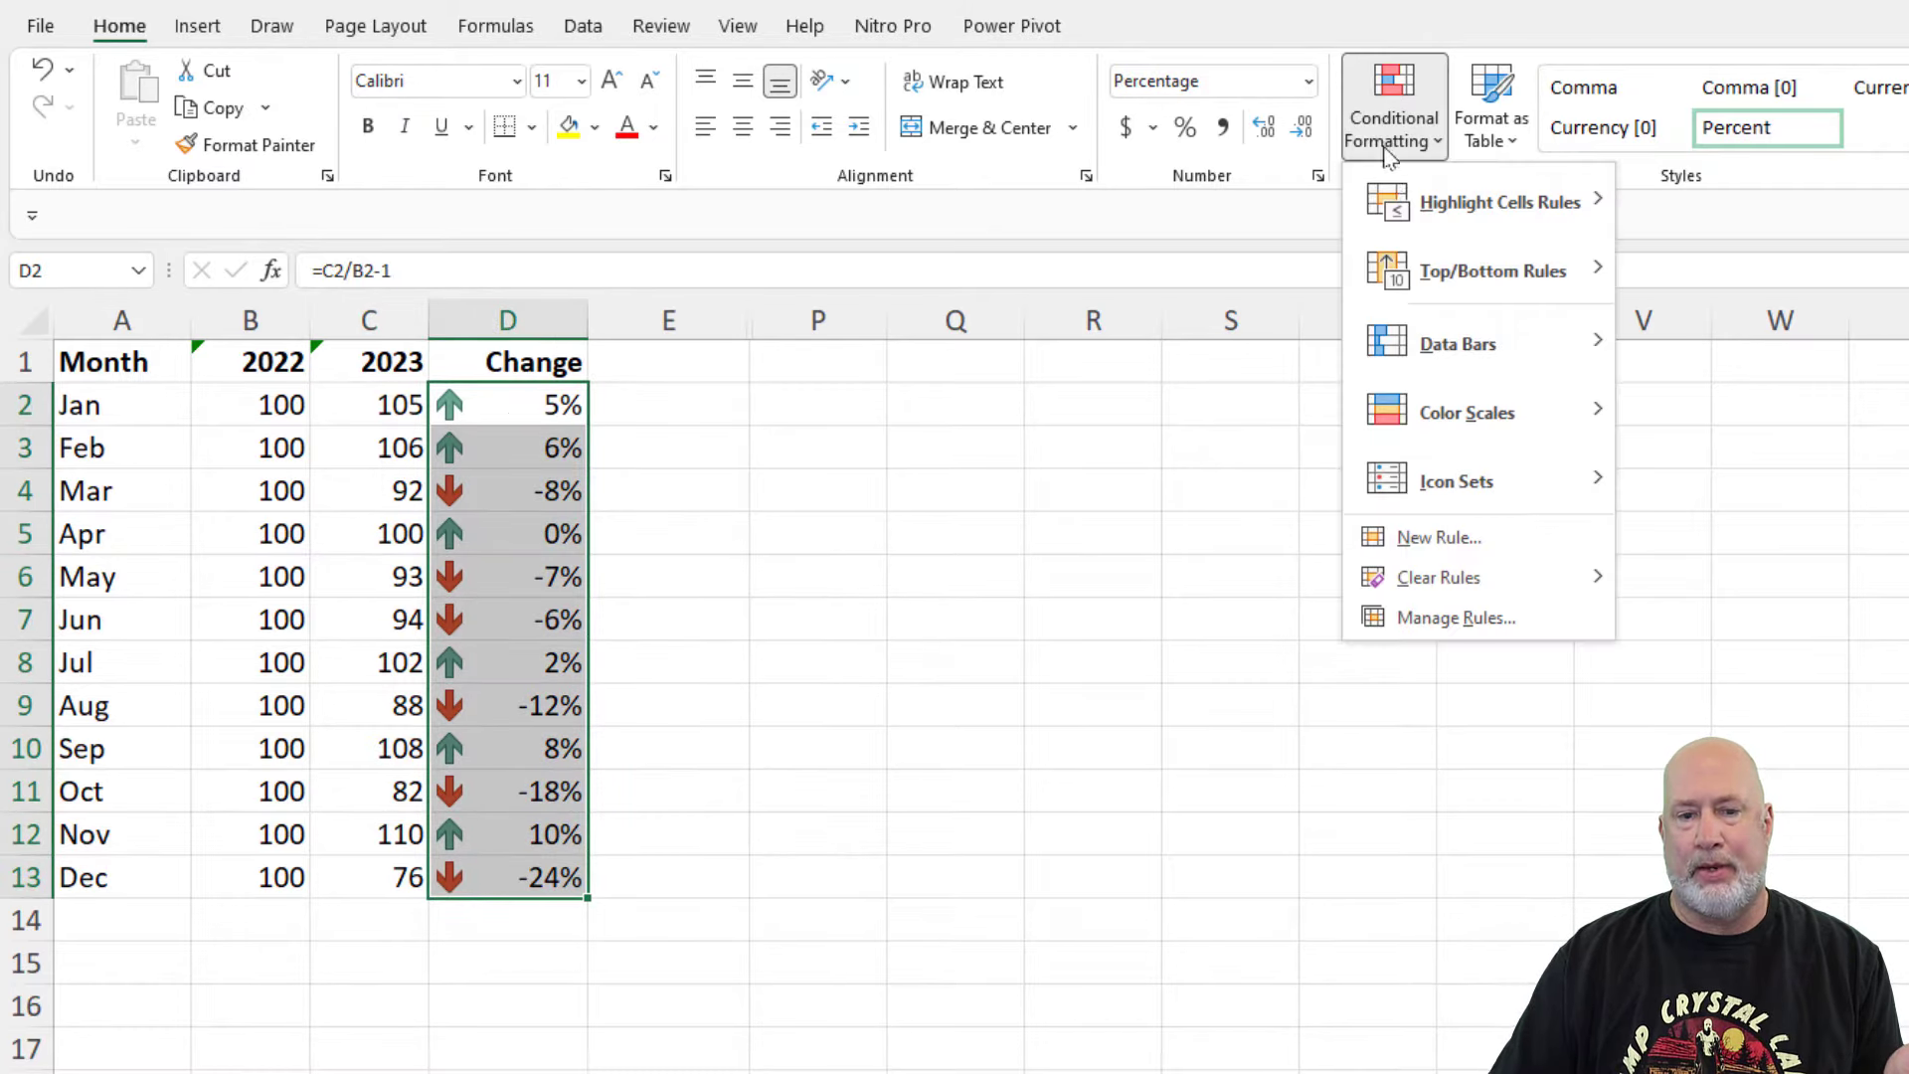
{"action": "left_click", "coordinate": [1457, 617]}
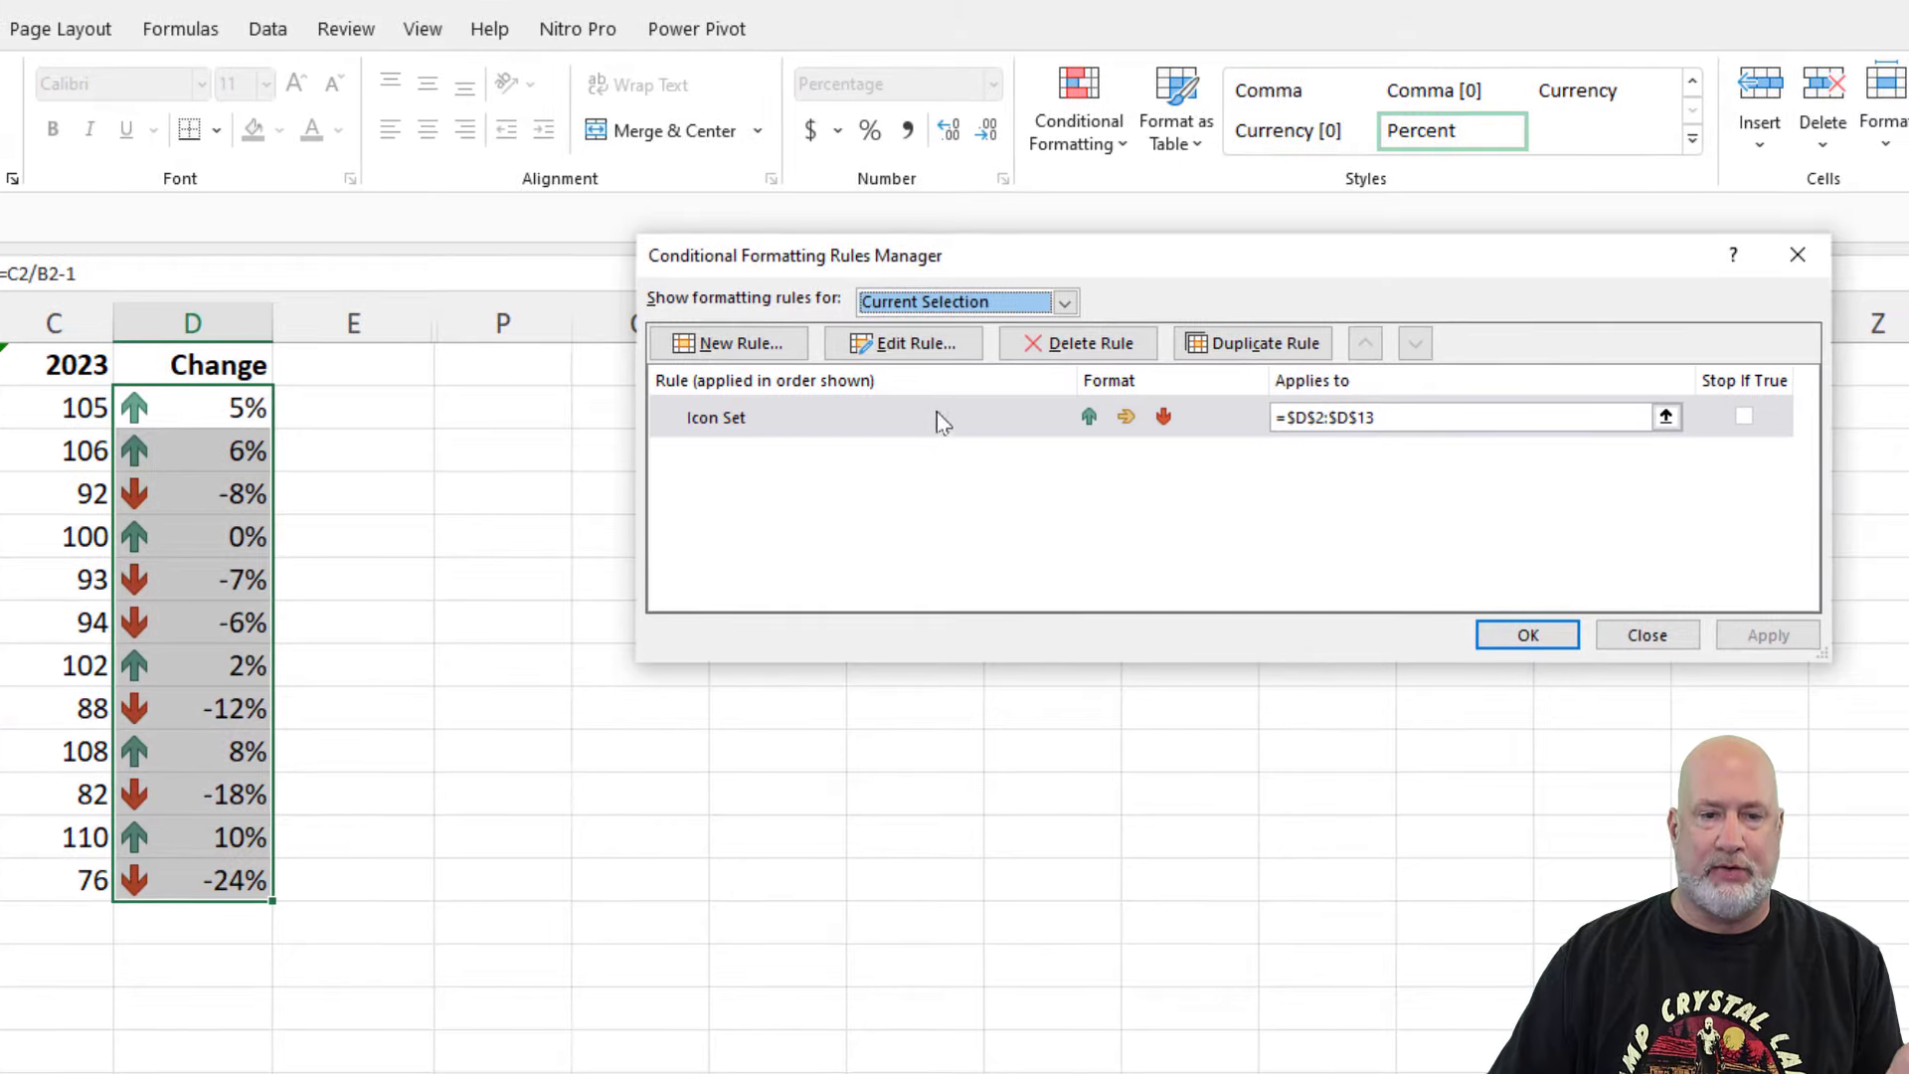
{"action": "left_click", "coordinate": [937, 355]}
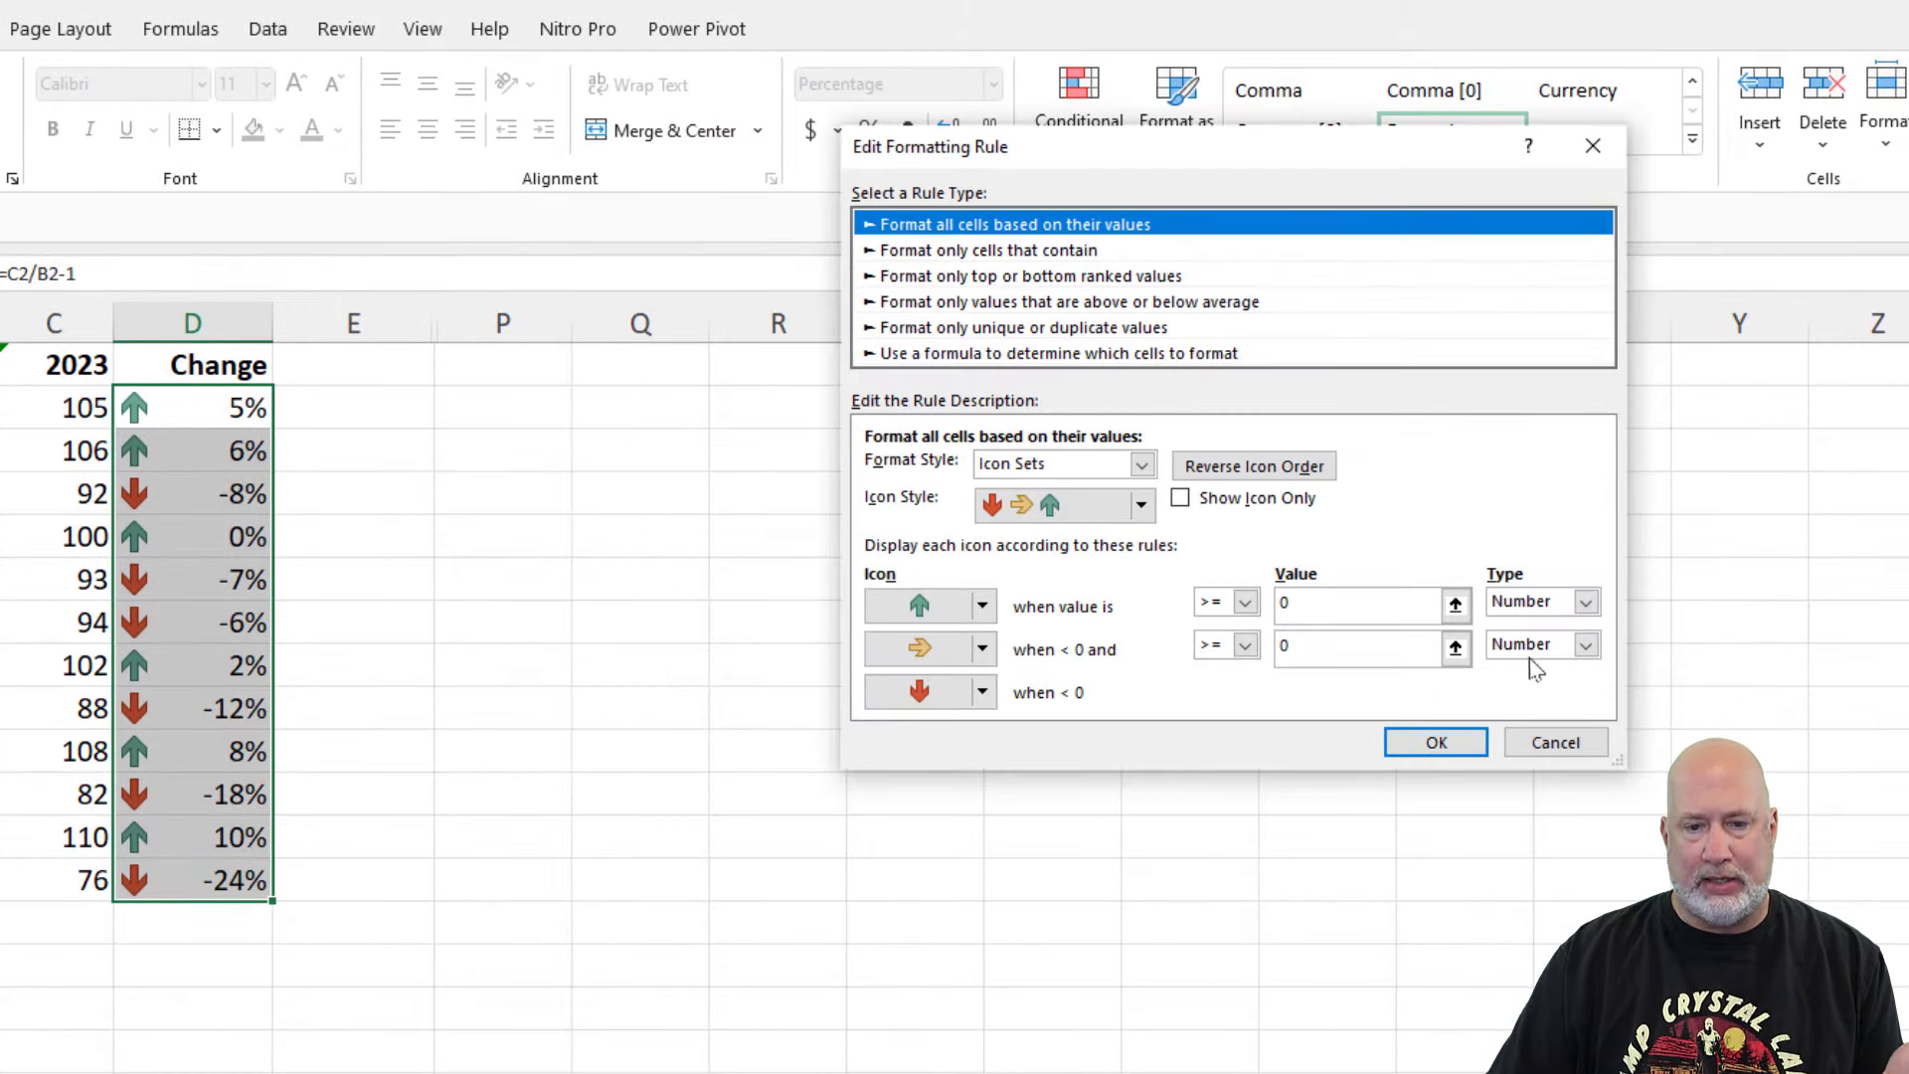
{"action": "left_click", "coordinate": [1245, 646]}
{"action": "left_click", "coordinate": [1208, 688]}
{"action": "left_click", "coordinate": [1245, 603]}
{"action": "left_click", "coordinate": [1233, 647]}
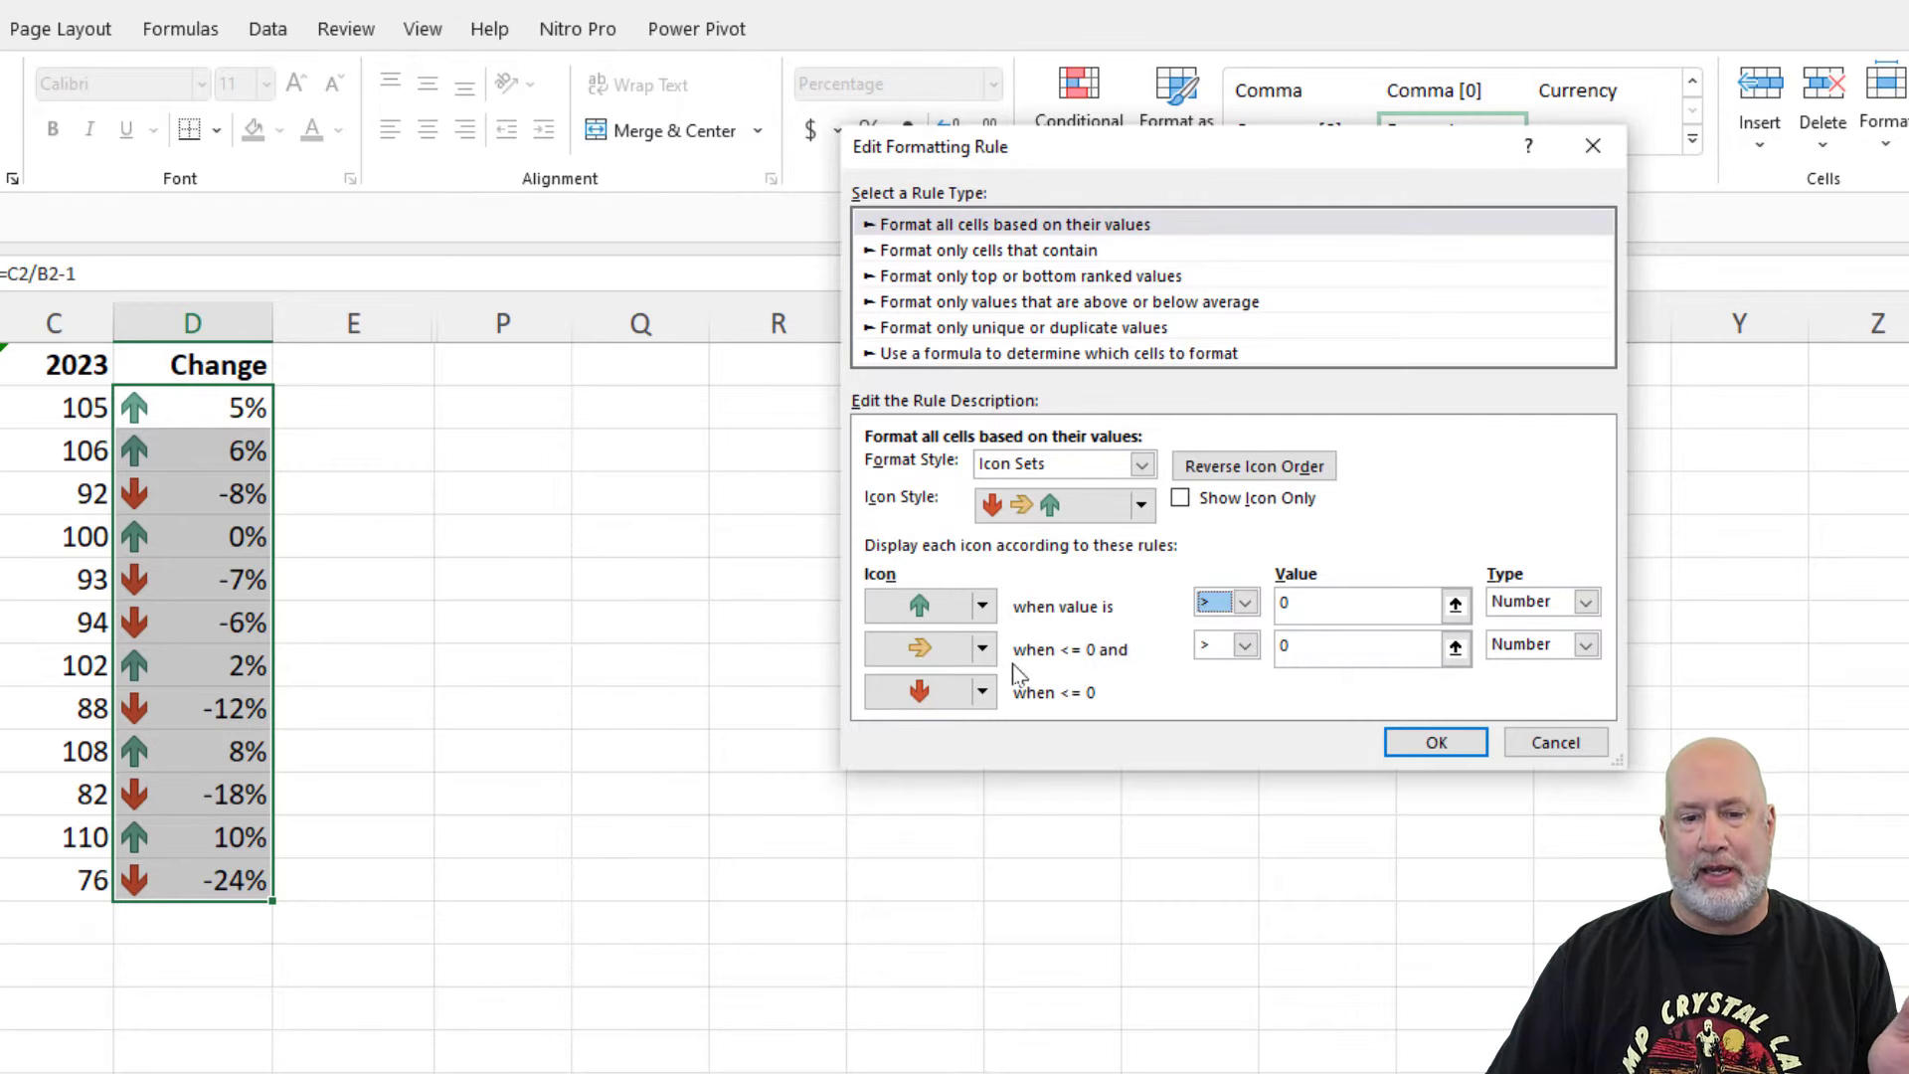
{"action": "left_click", "coordinate": [1245, 645]}
{"action": "left_click", "coordinate": [1240, 670]}
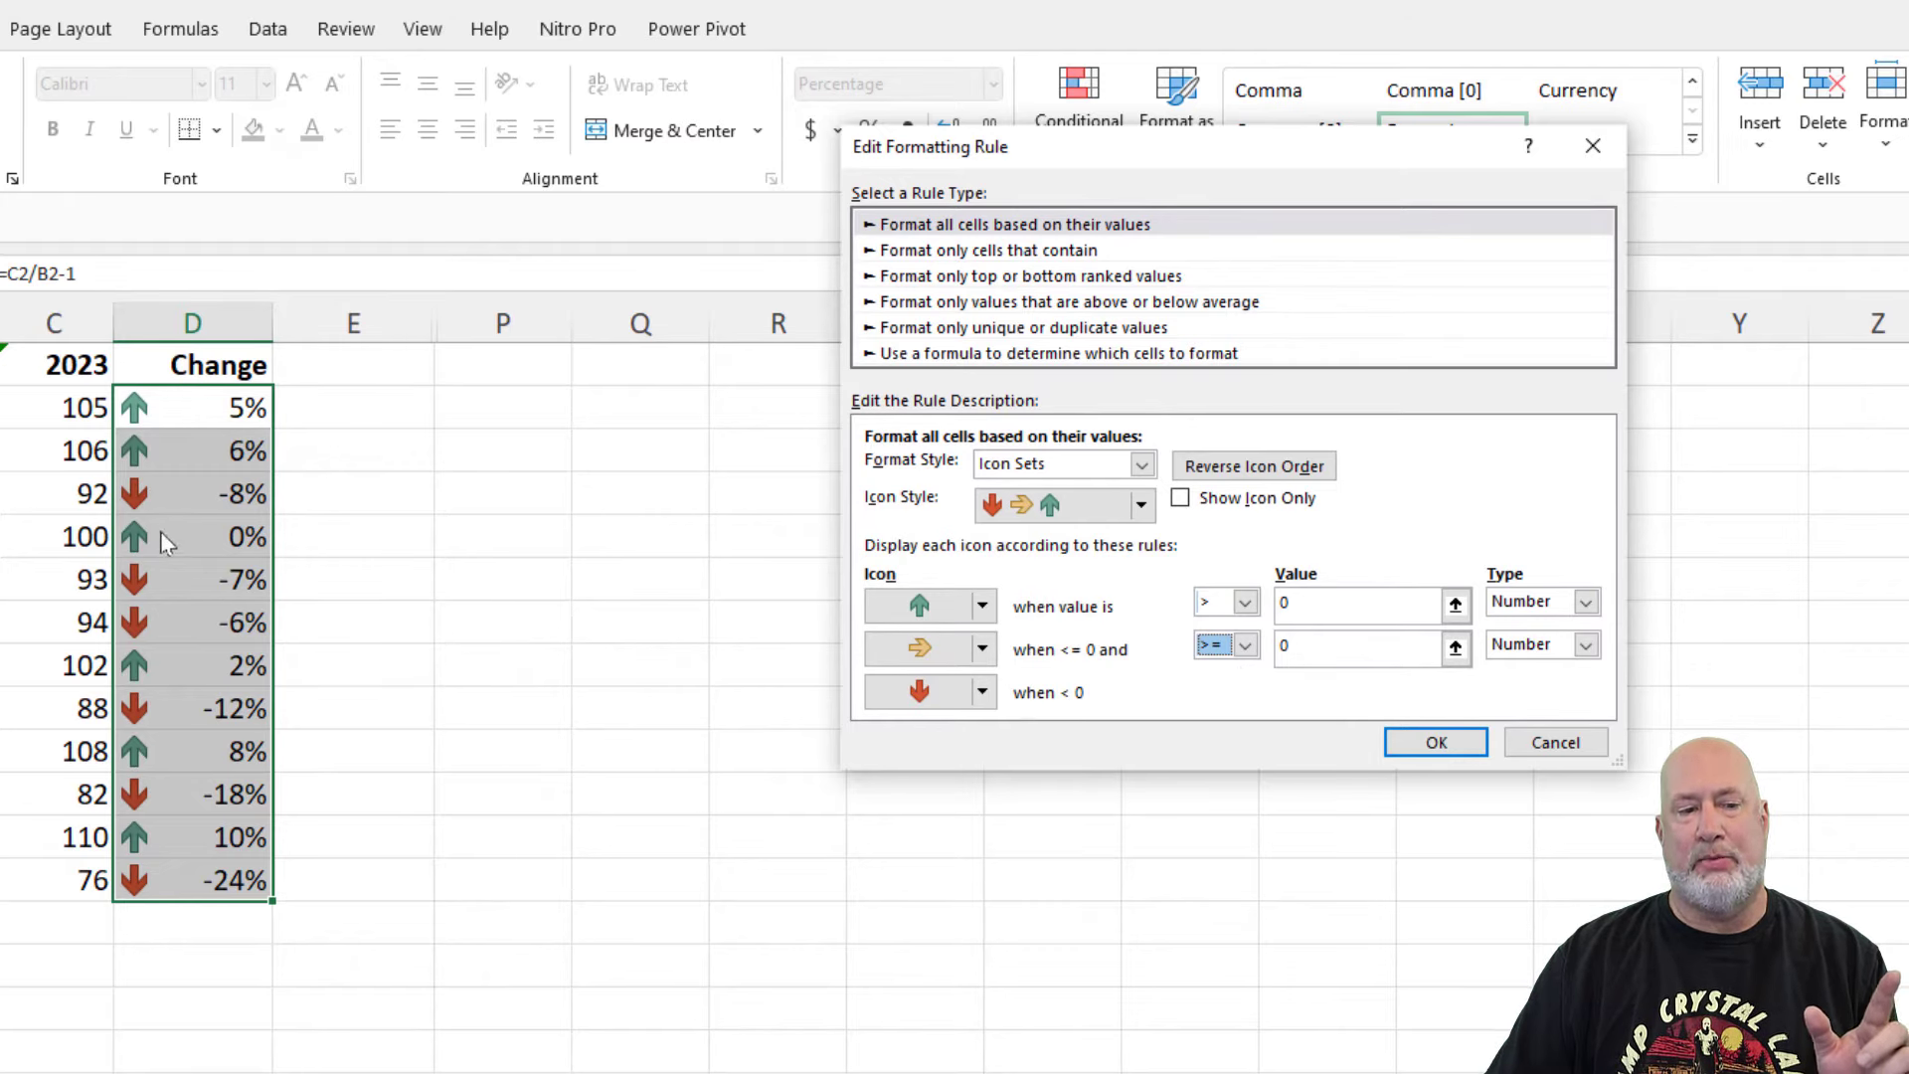
{"action": "left_click", "coordinate": [1437, 741]}
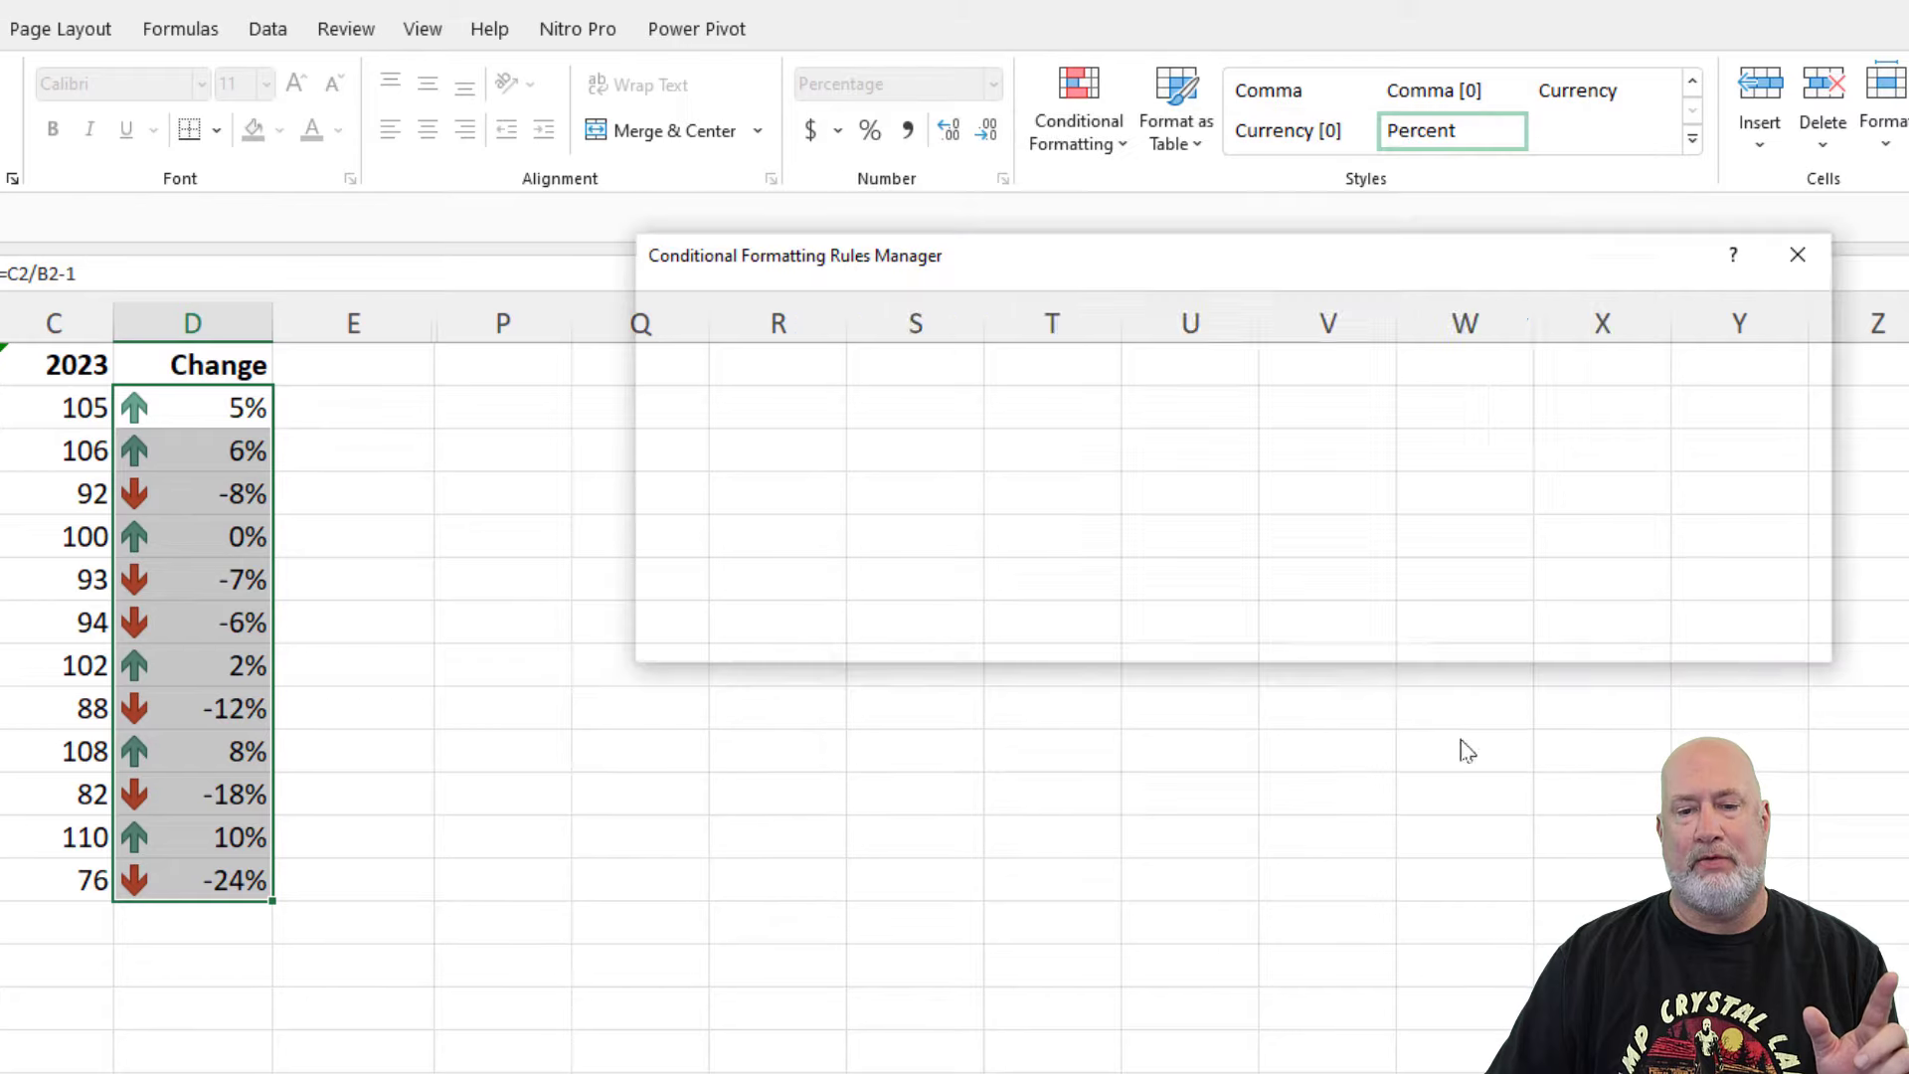
{"action": "left_click", "coordinate": [1776, 644]}
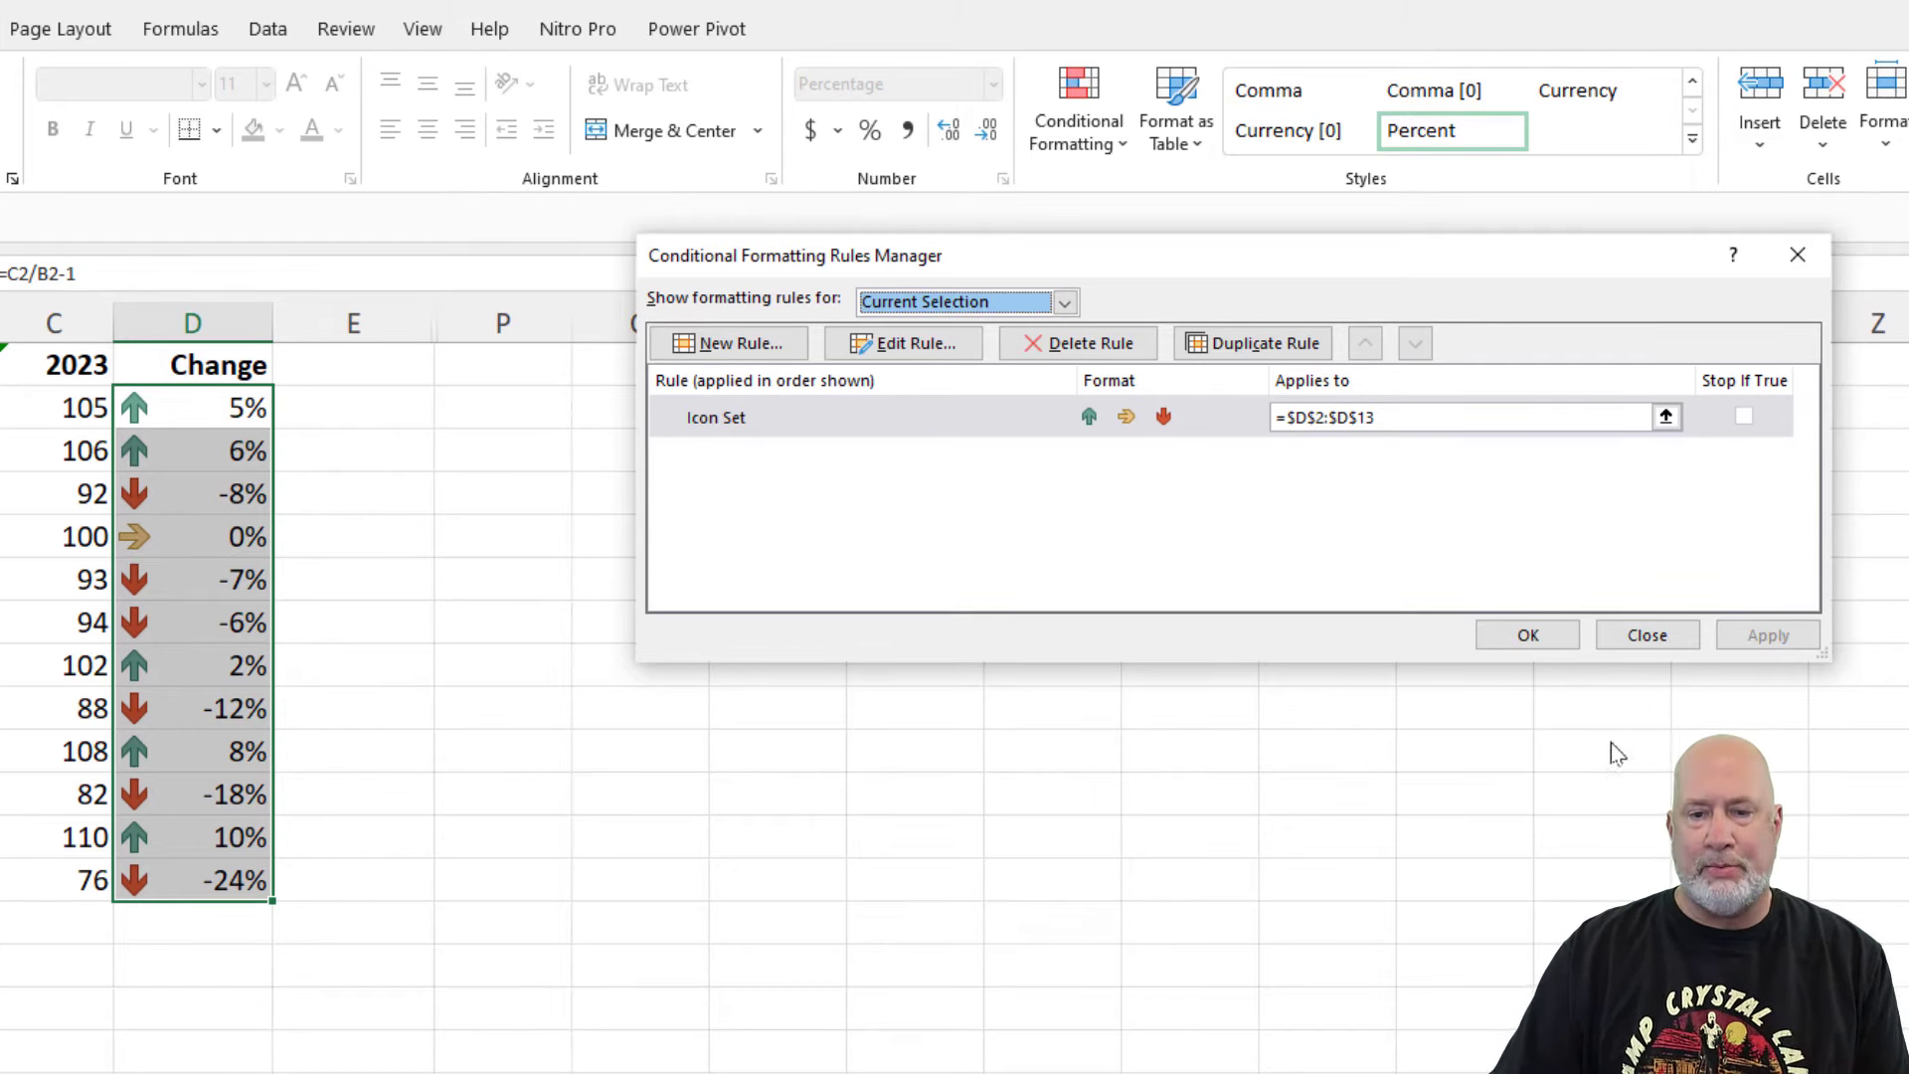
{"action": "left_click", "coordinate": [1527, 636]}
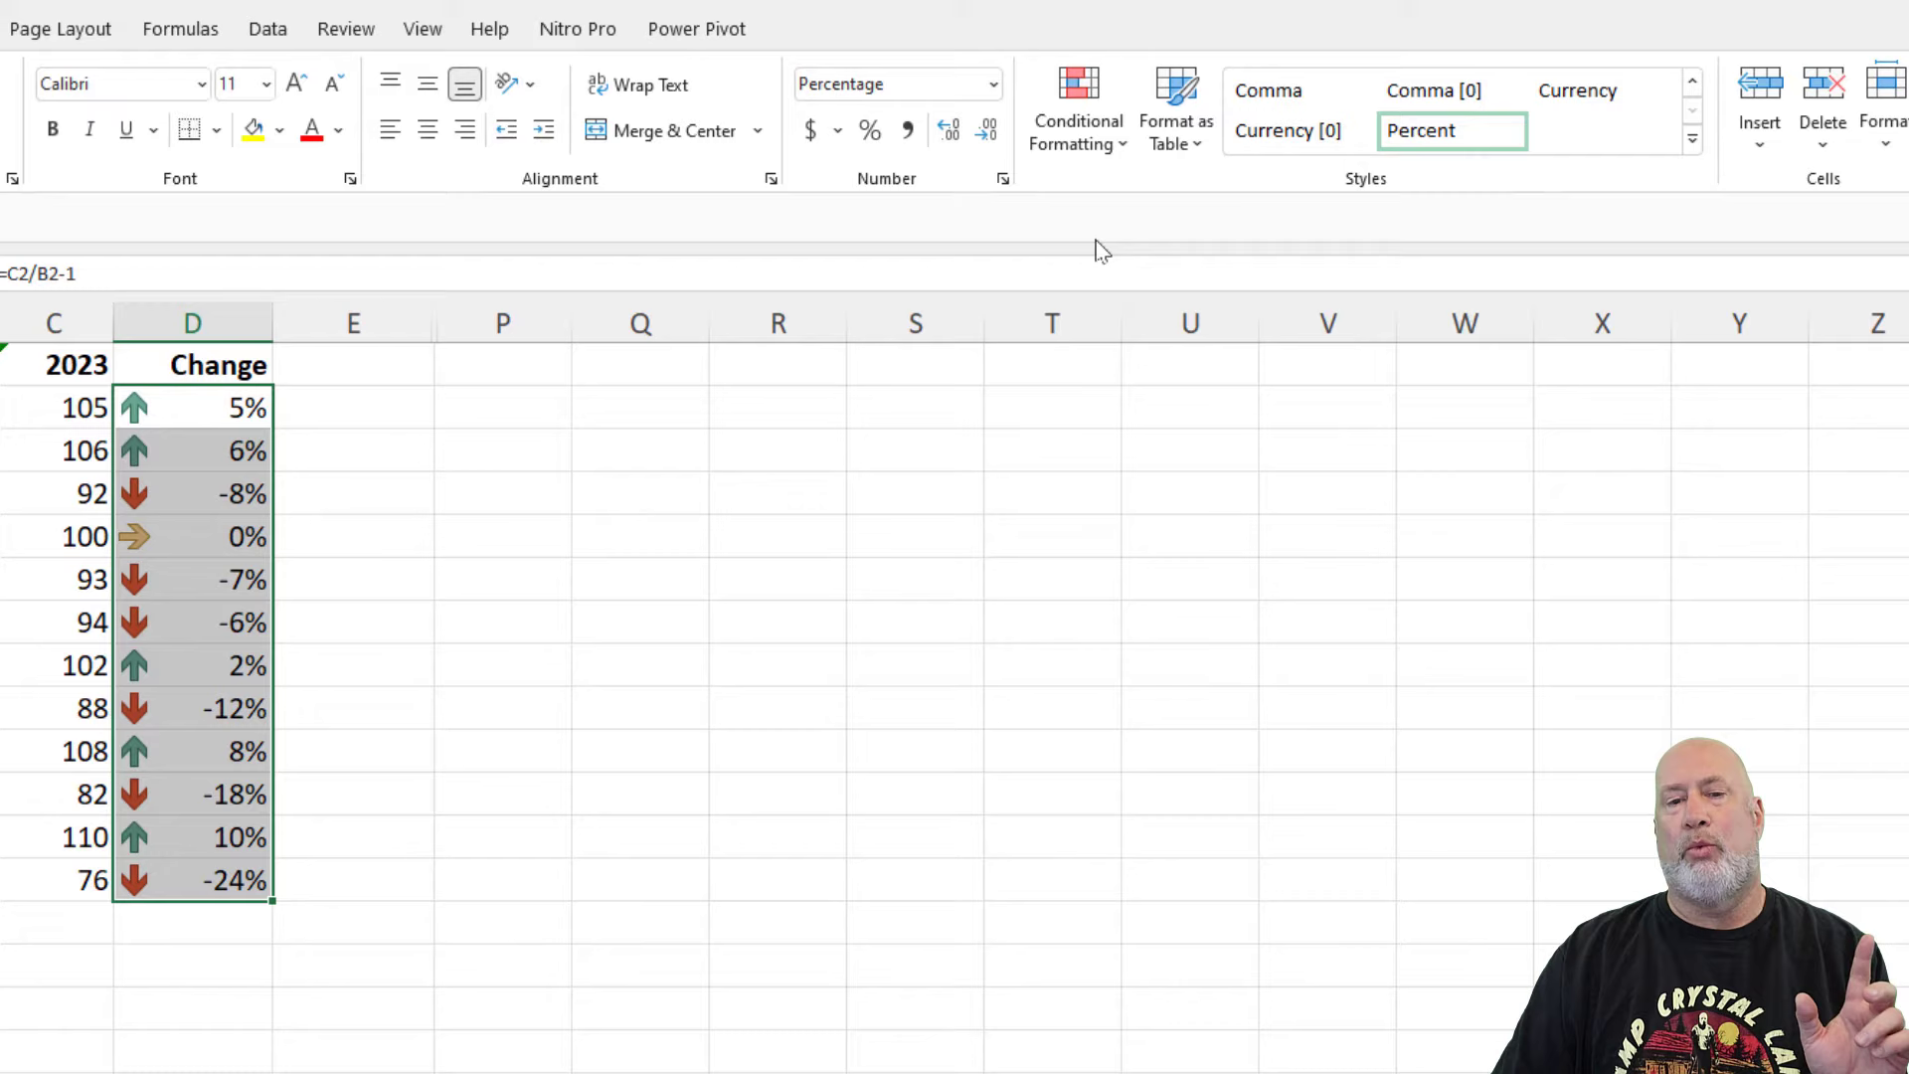
Step: Enable Show Icon Only in the icon set rule for $D$2:$D$13
{"action": "left_click", "coordinate": [1092, 147]}
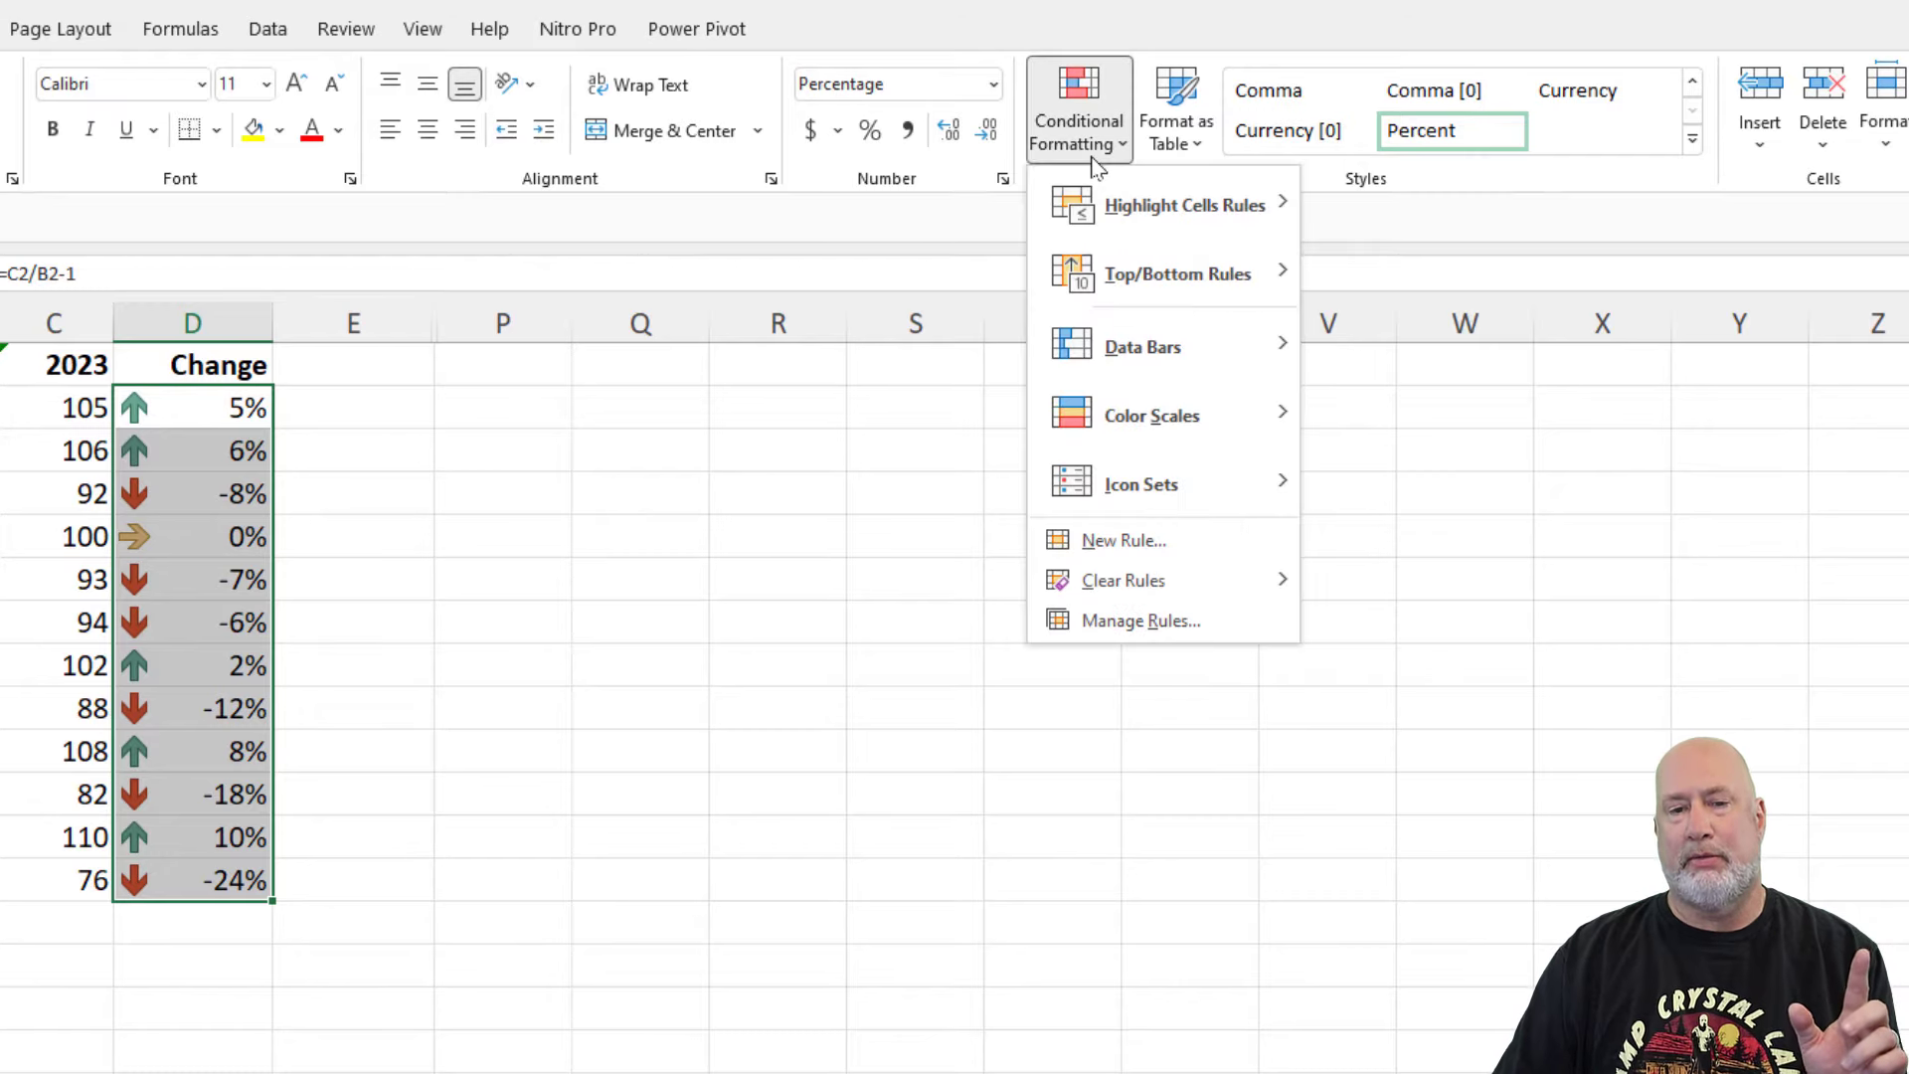
{"action": "left_click", "coordinate": [1139, 620]}
{"action": "left_click", "coordinate": [950, 348]}
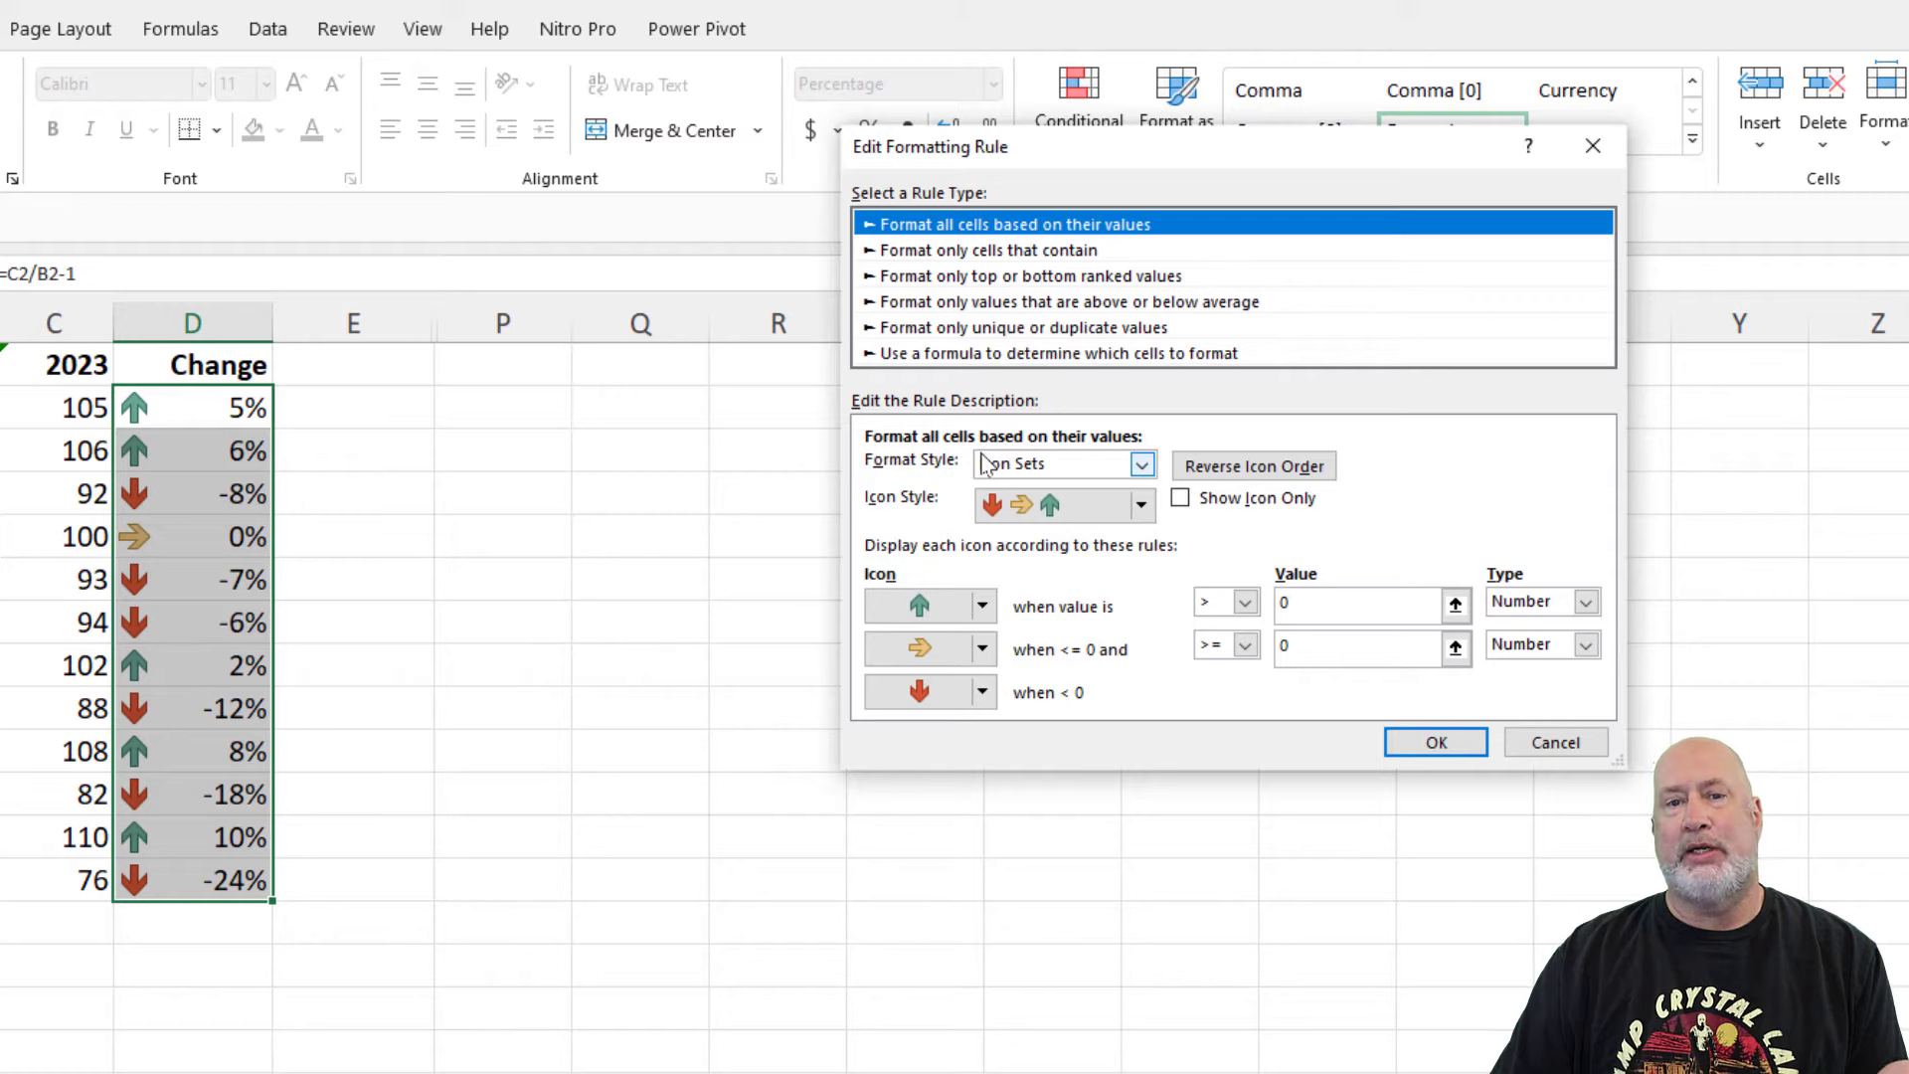
{"action": "left_click", "coordinate": [1182, 503]}
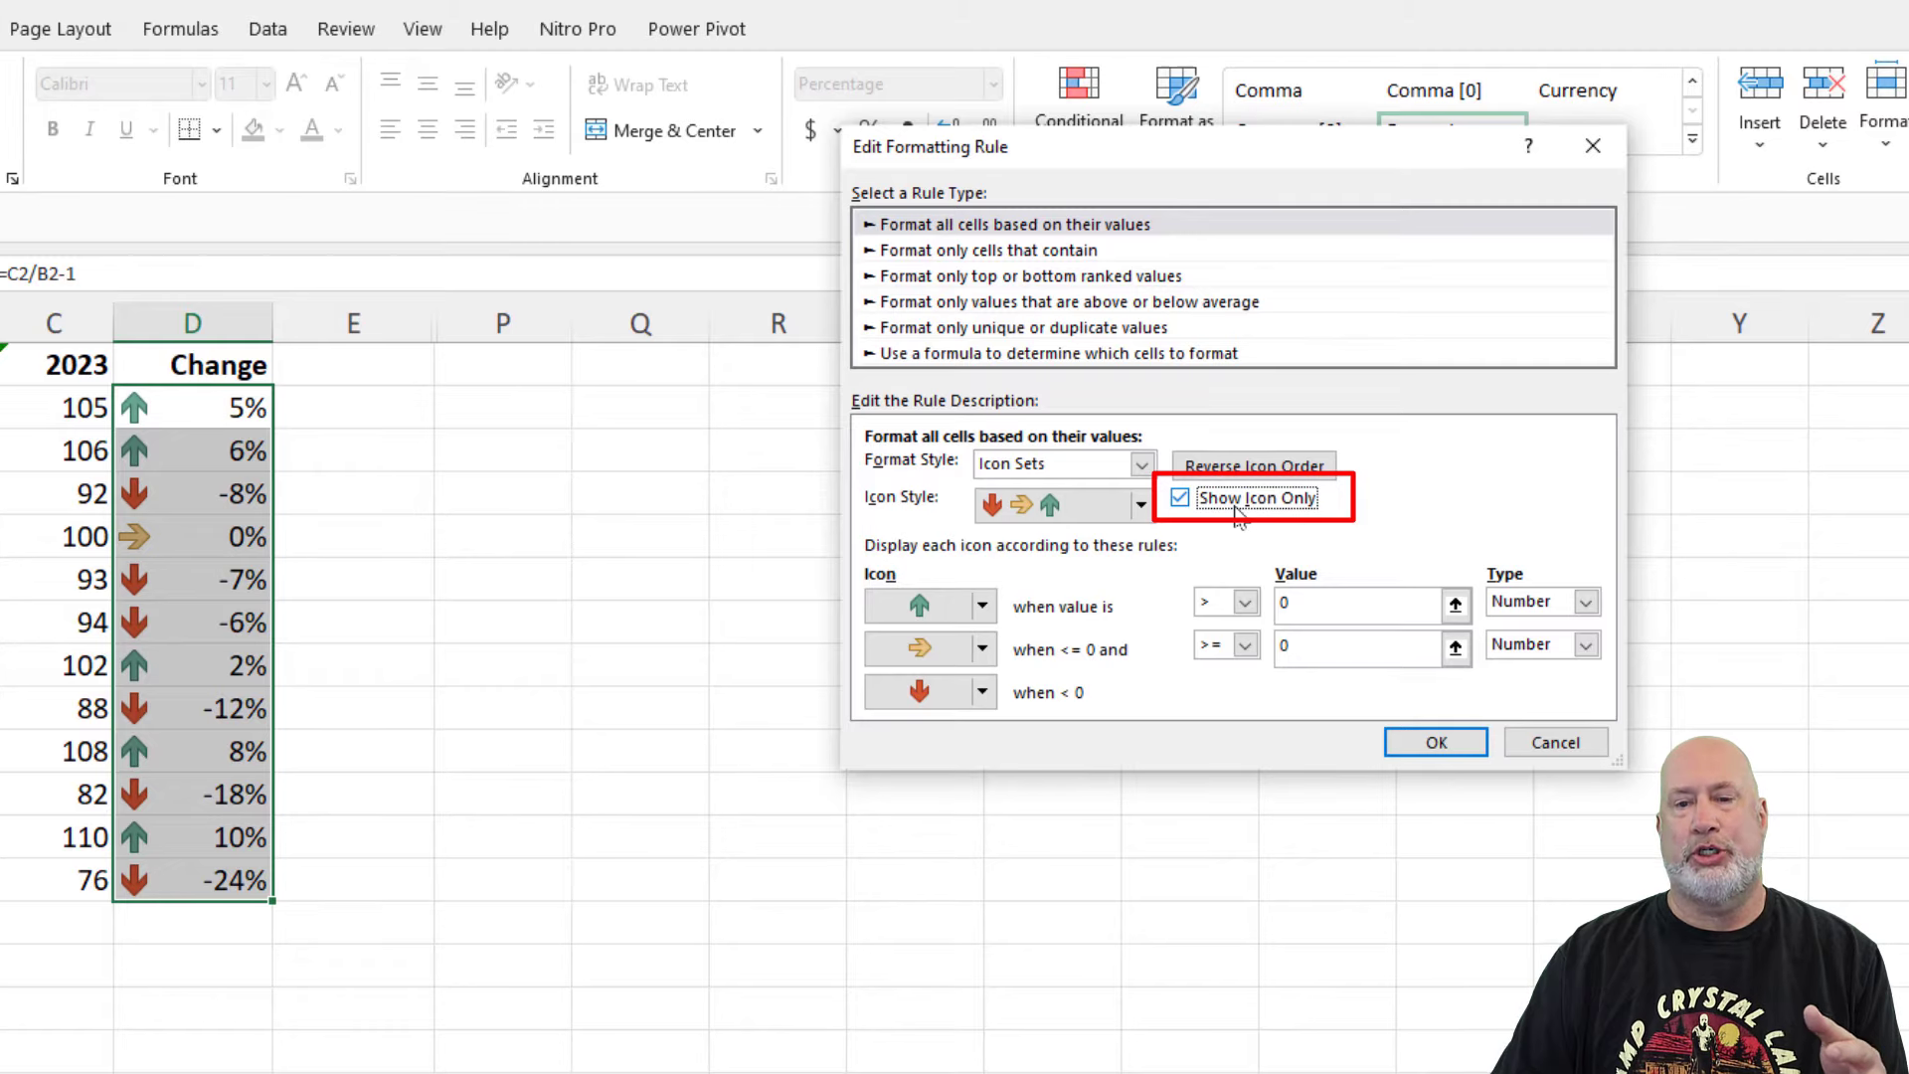
{"action": "left_click", "coordinate": [1432, 744]}
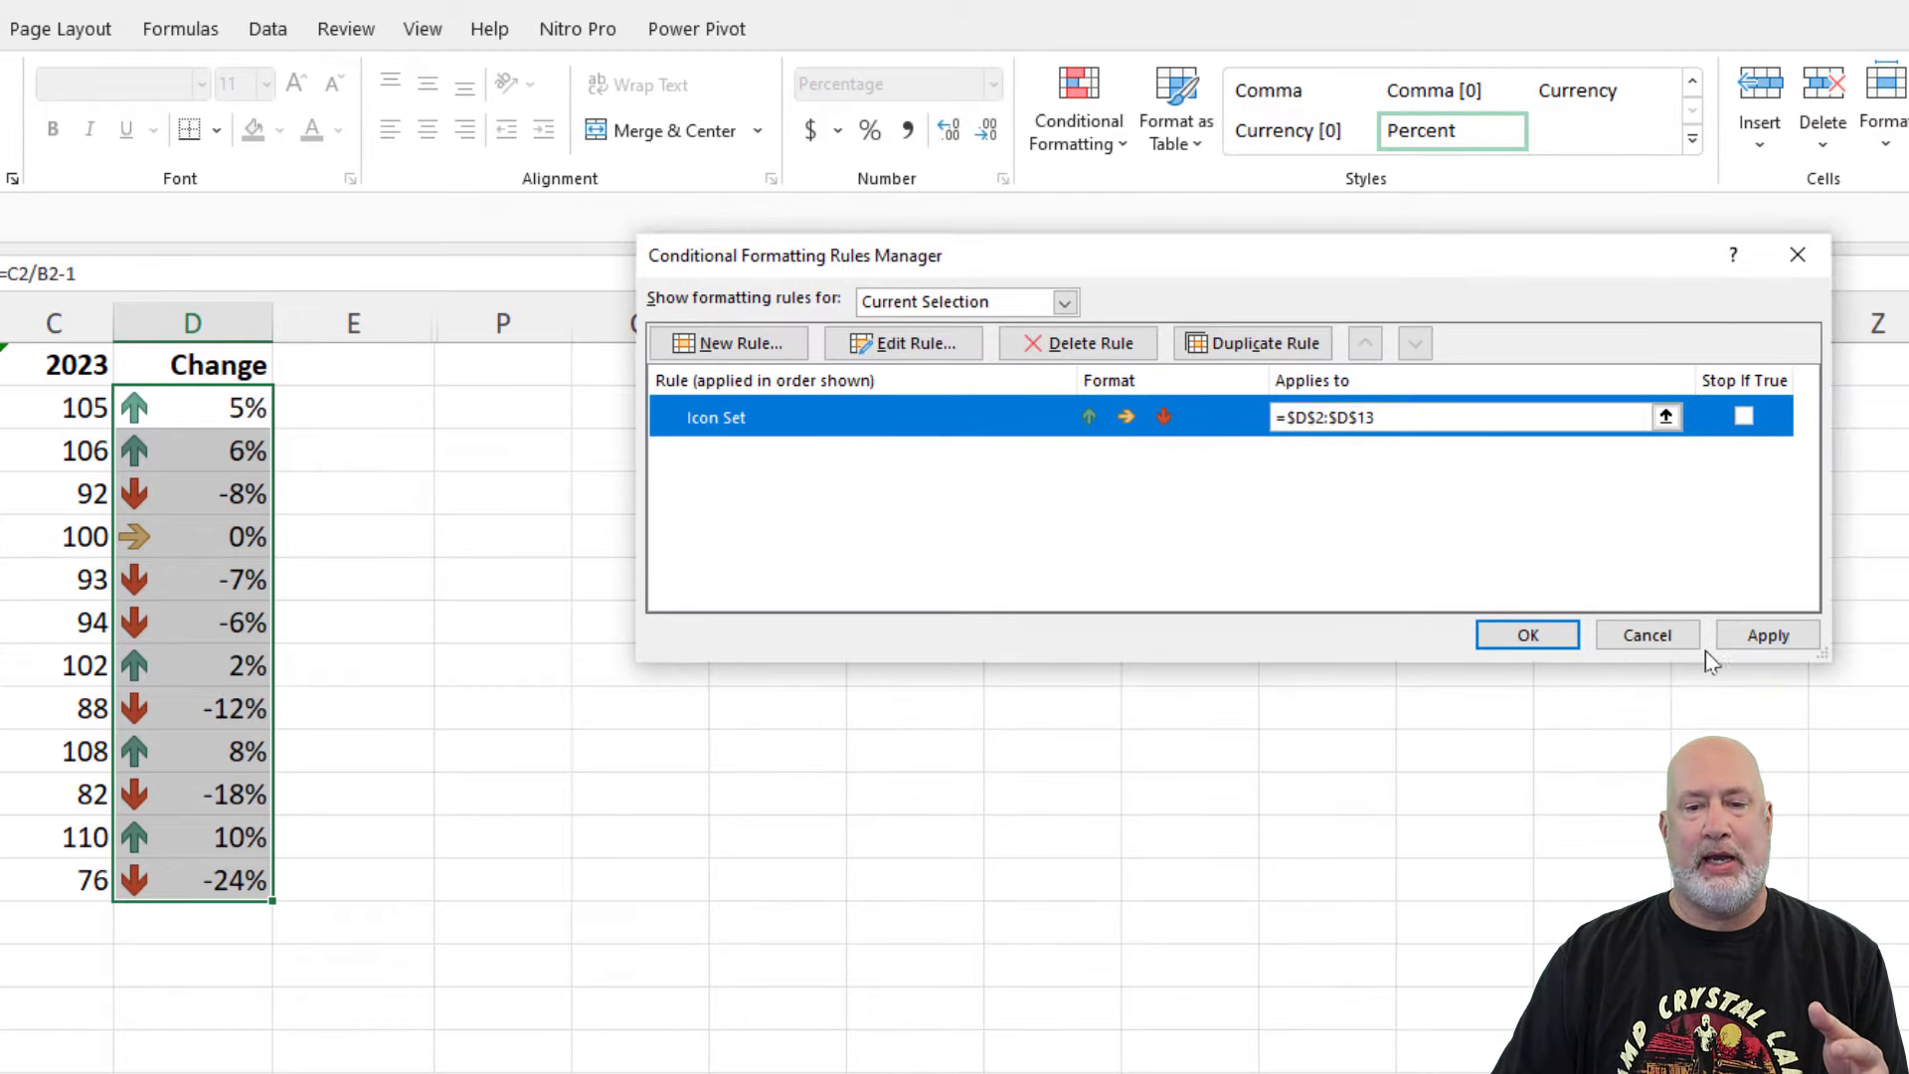
Step: Centre the arrow icons in column D and copy the table A1:C13 to P1
{"action": "left_click", "coordinate": [1547, 636]}
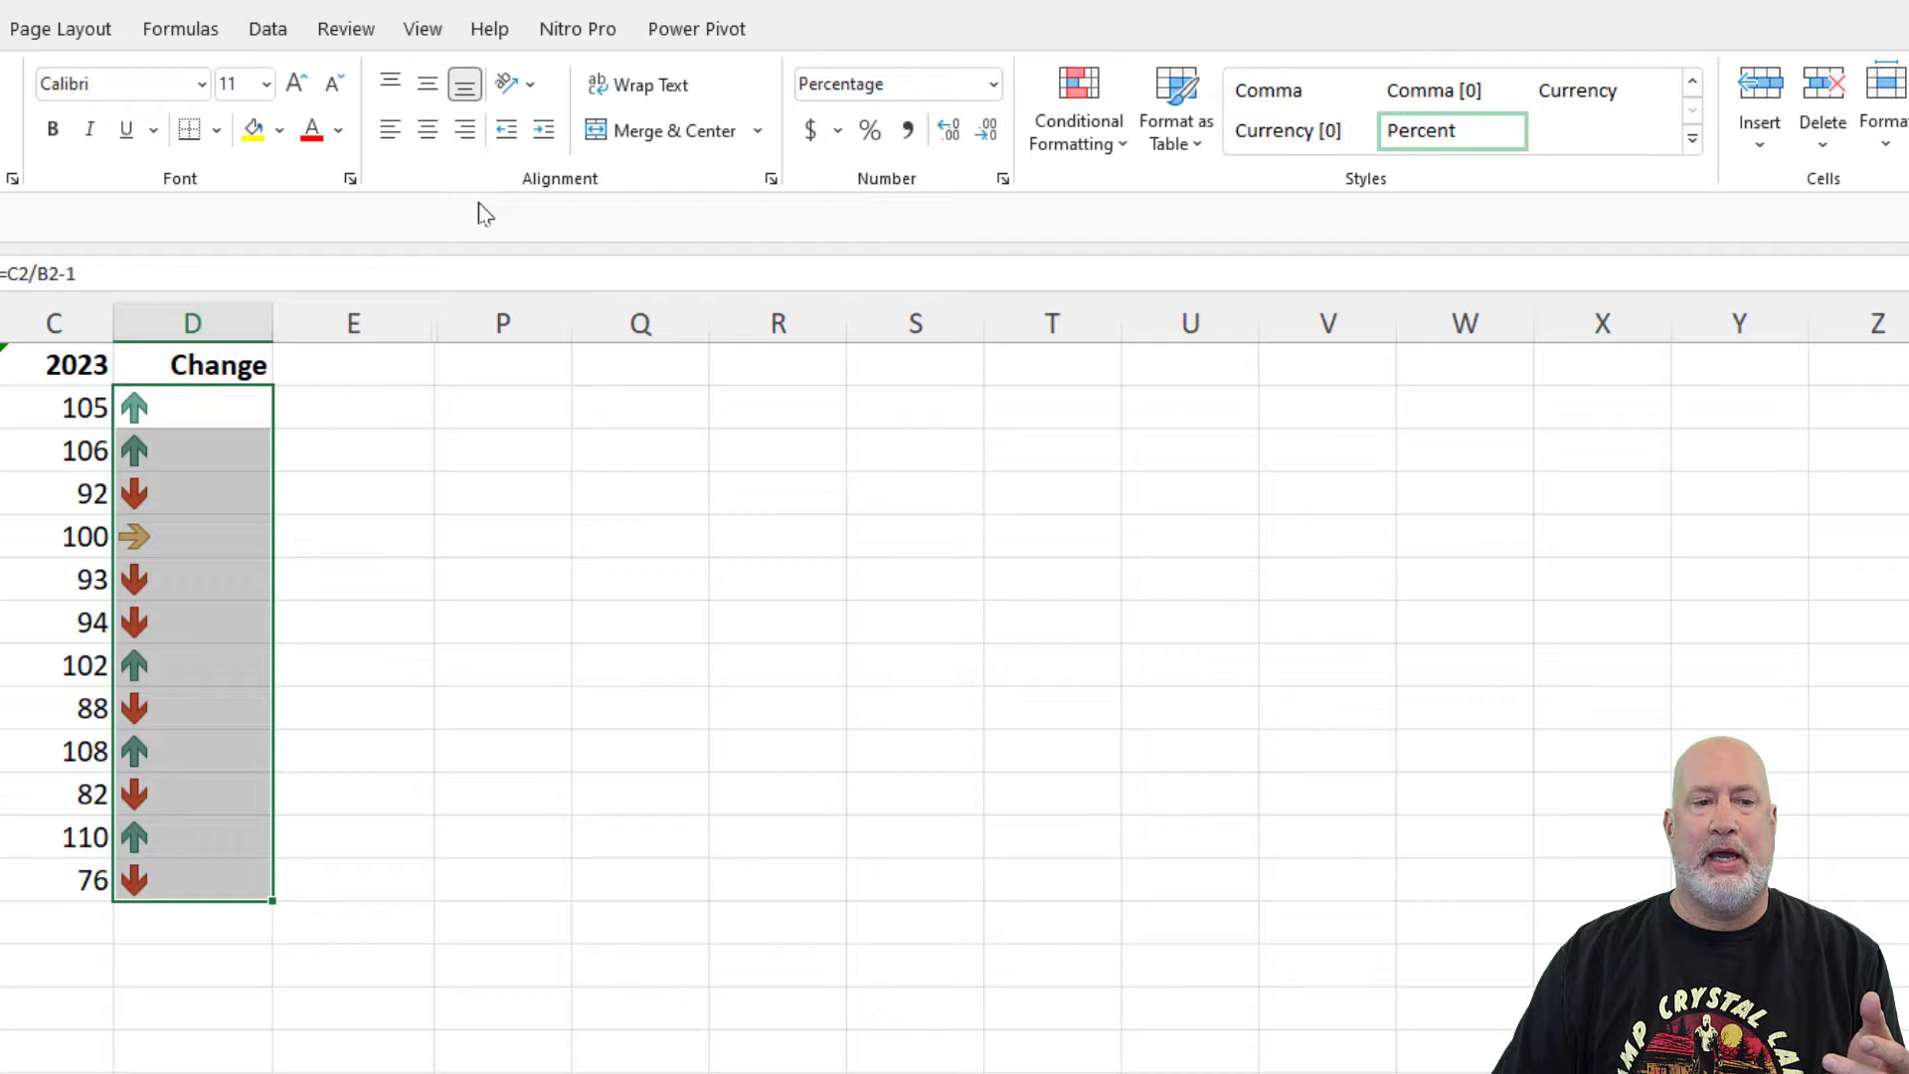
{"action": "left_click", "coordinate": [427, 139]}
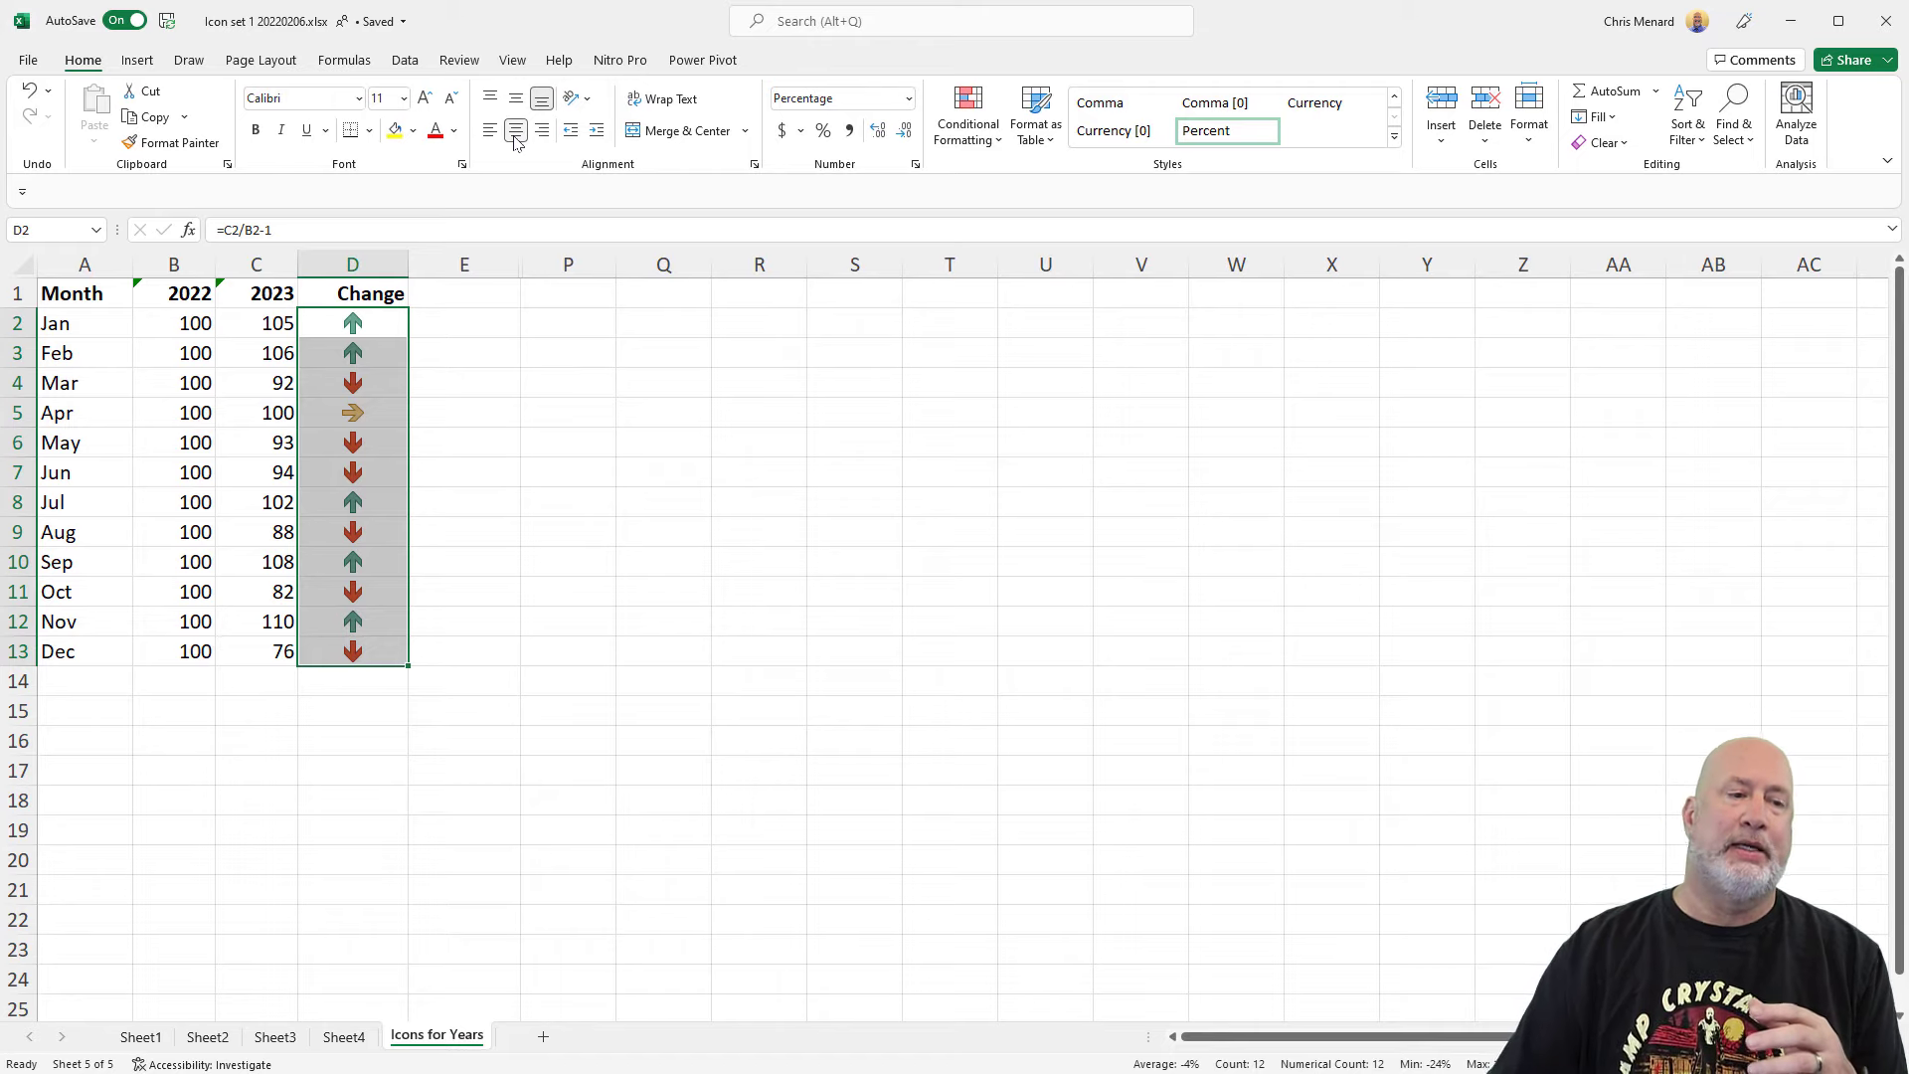
{"action": "left_click_drag", "start_coordinate": [117, 304], "coordinate": [248, 651]}
{"action": "right_click", "coordinate": [247, 561]}
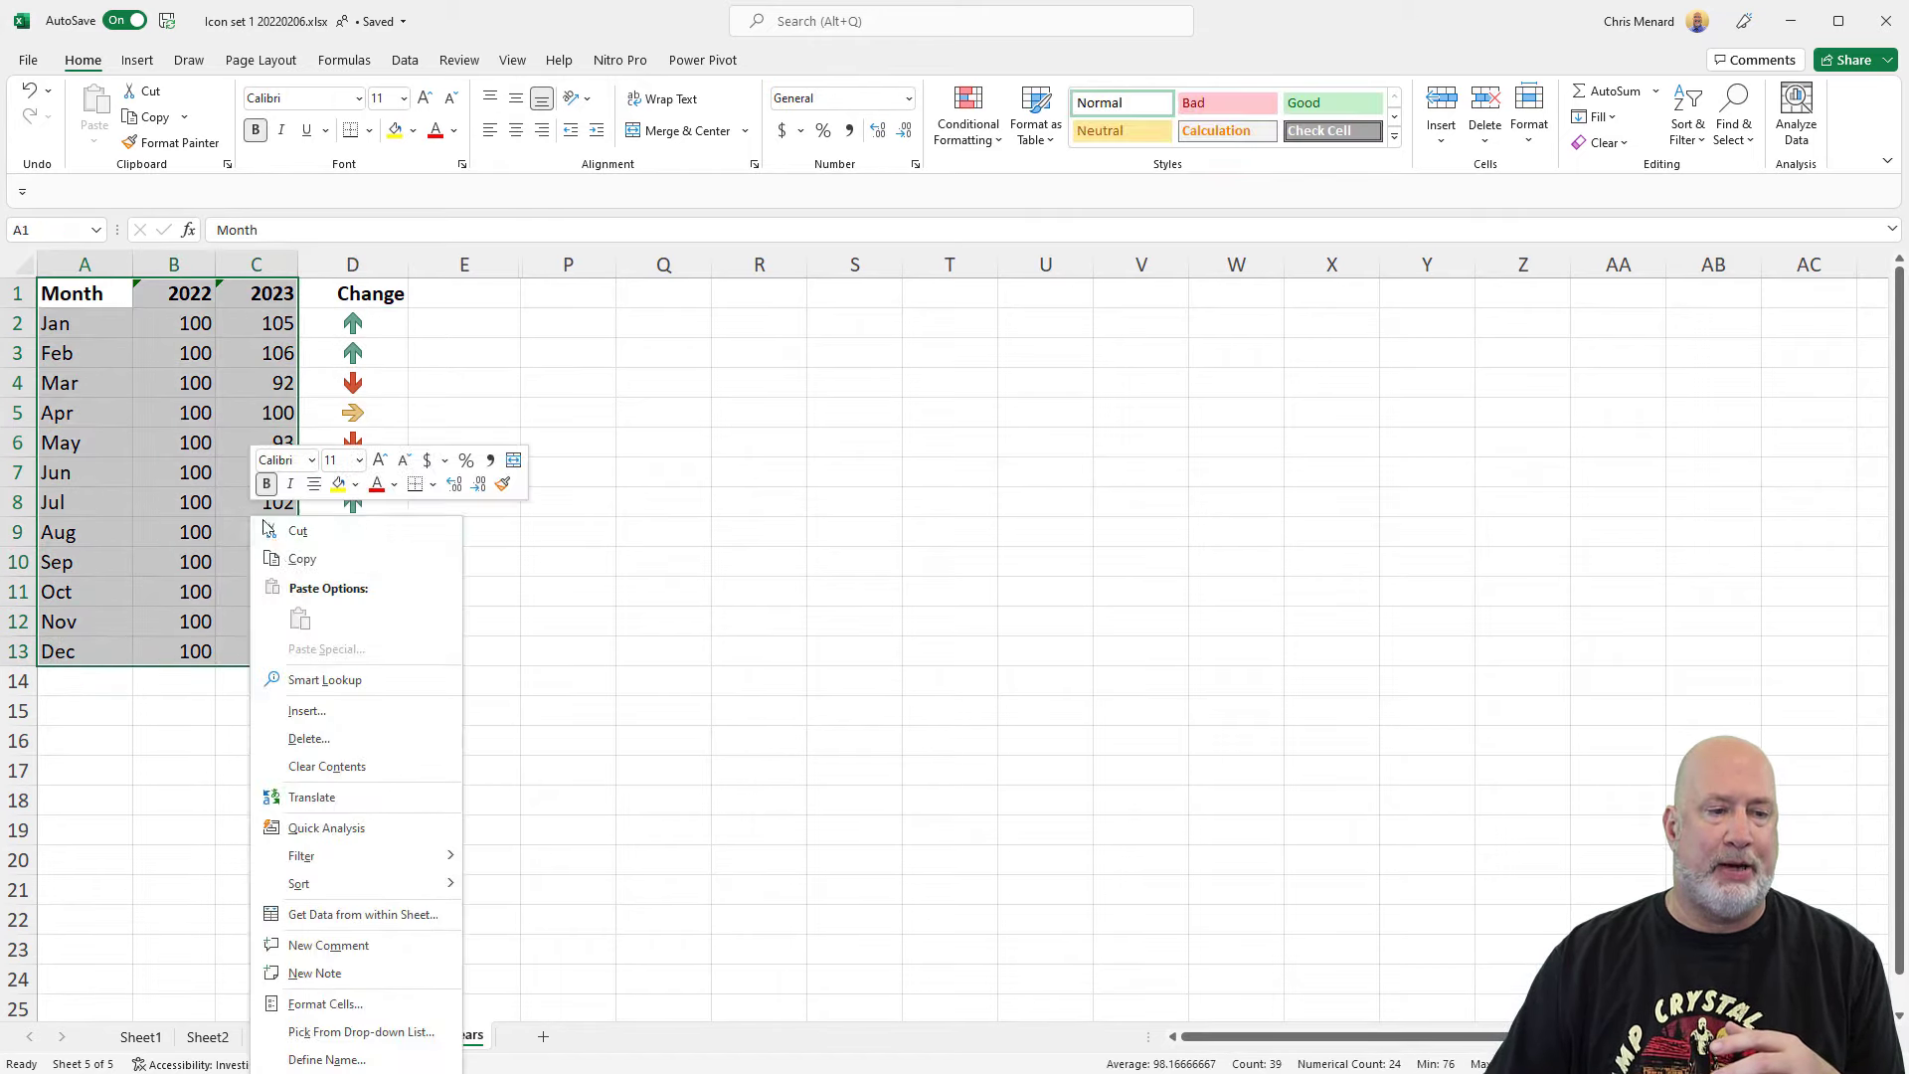
{"action": "left_click", "coordinate": [298, 555]}
{"action": "left_click", "coordinate": [567, 293]}
{"action": "key", "text": "ctrl+v"}
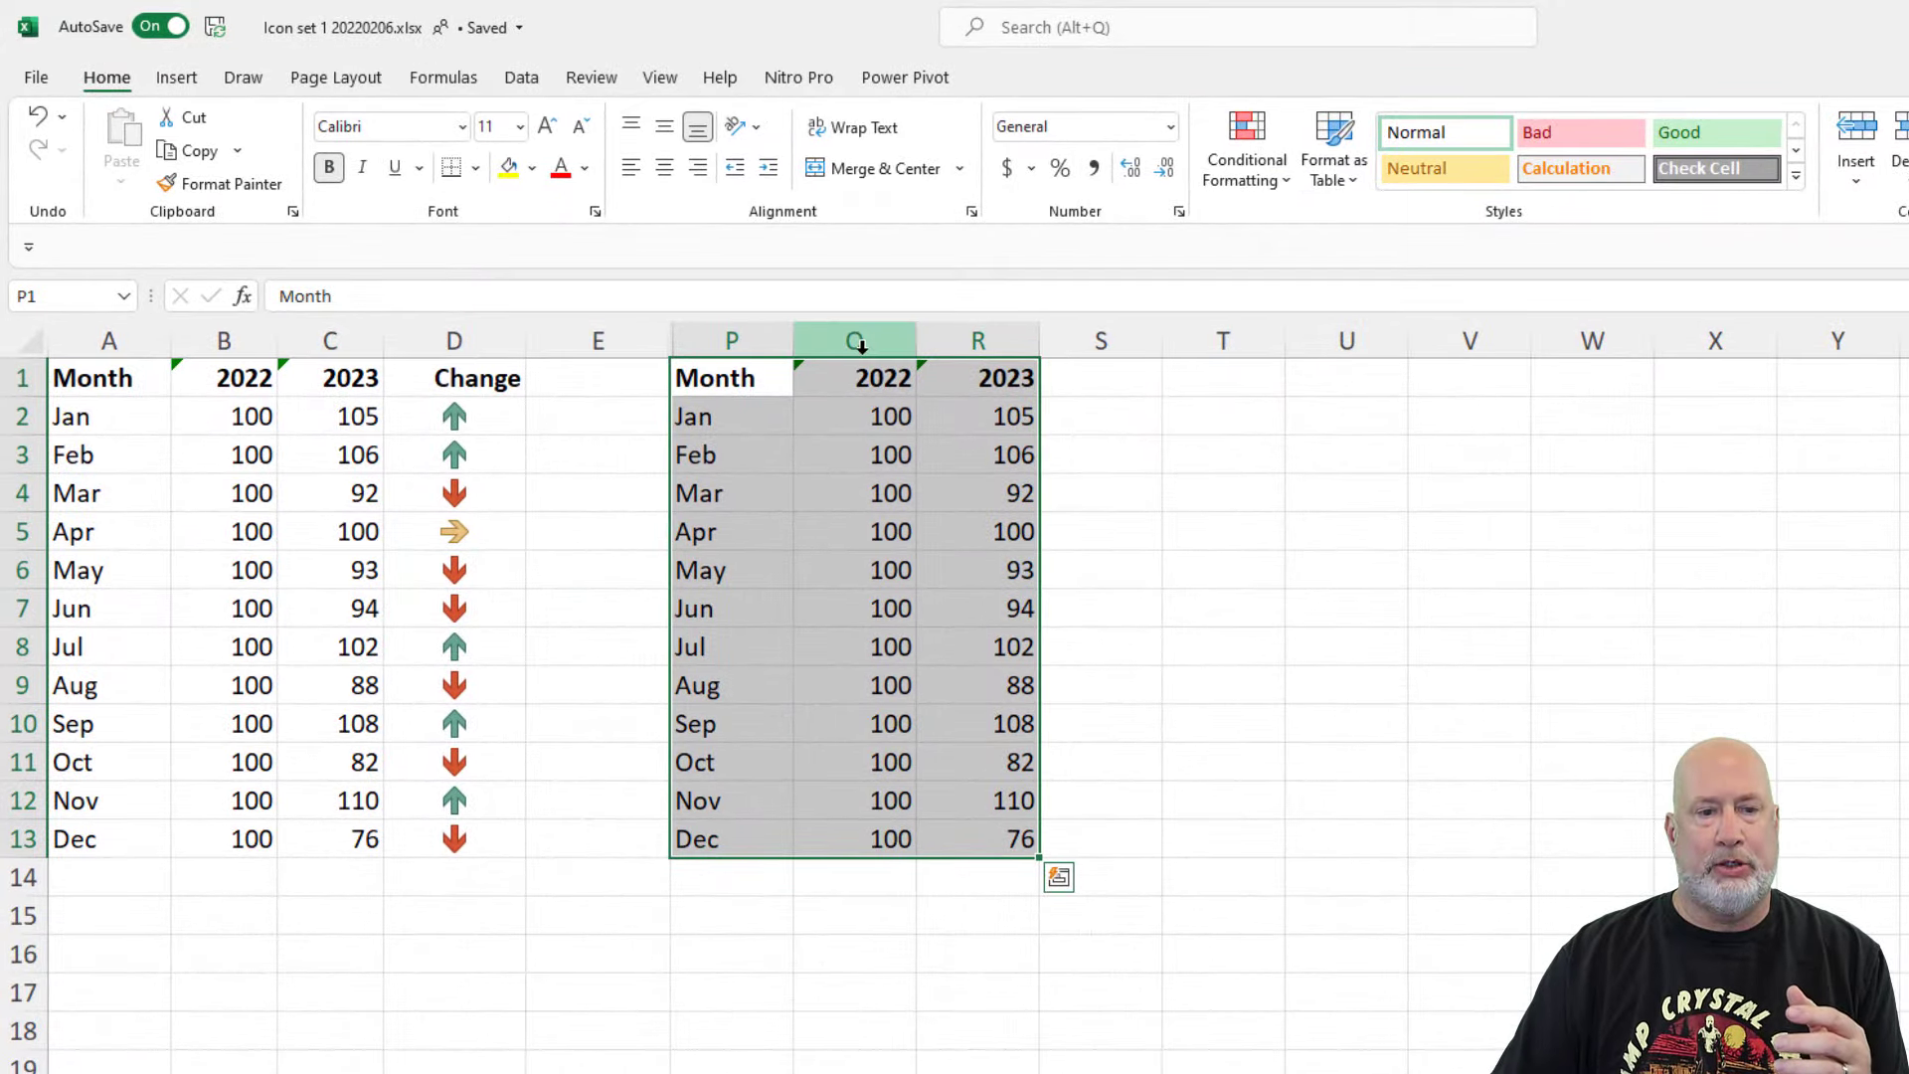
Step: Delete the copied 2022 column Q, leaving Month and 2023 in P1:Q13
{"action": "left_click", "coordinate": [861, 345]}
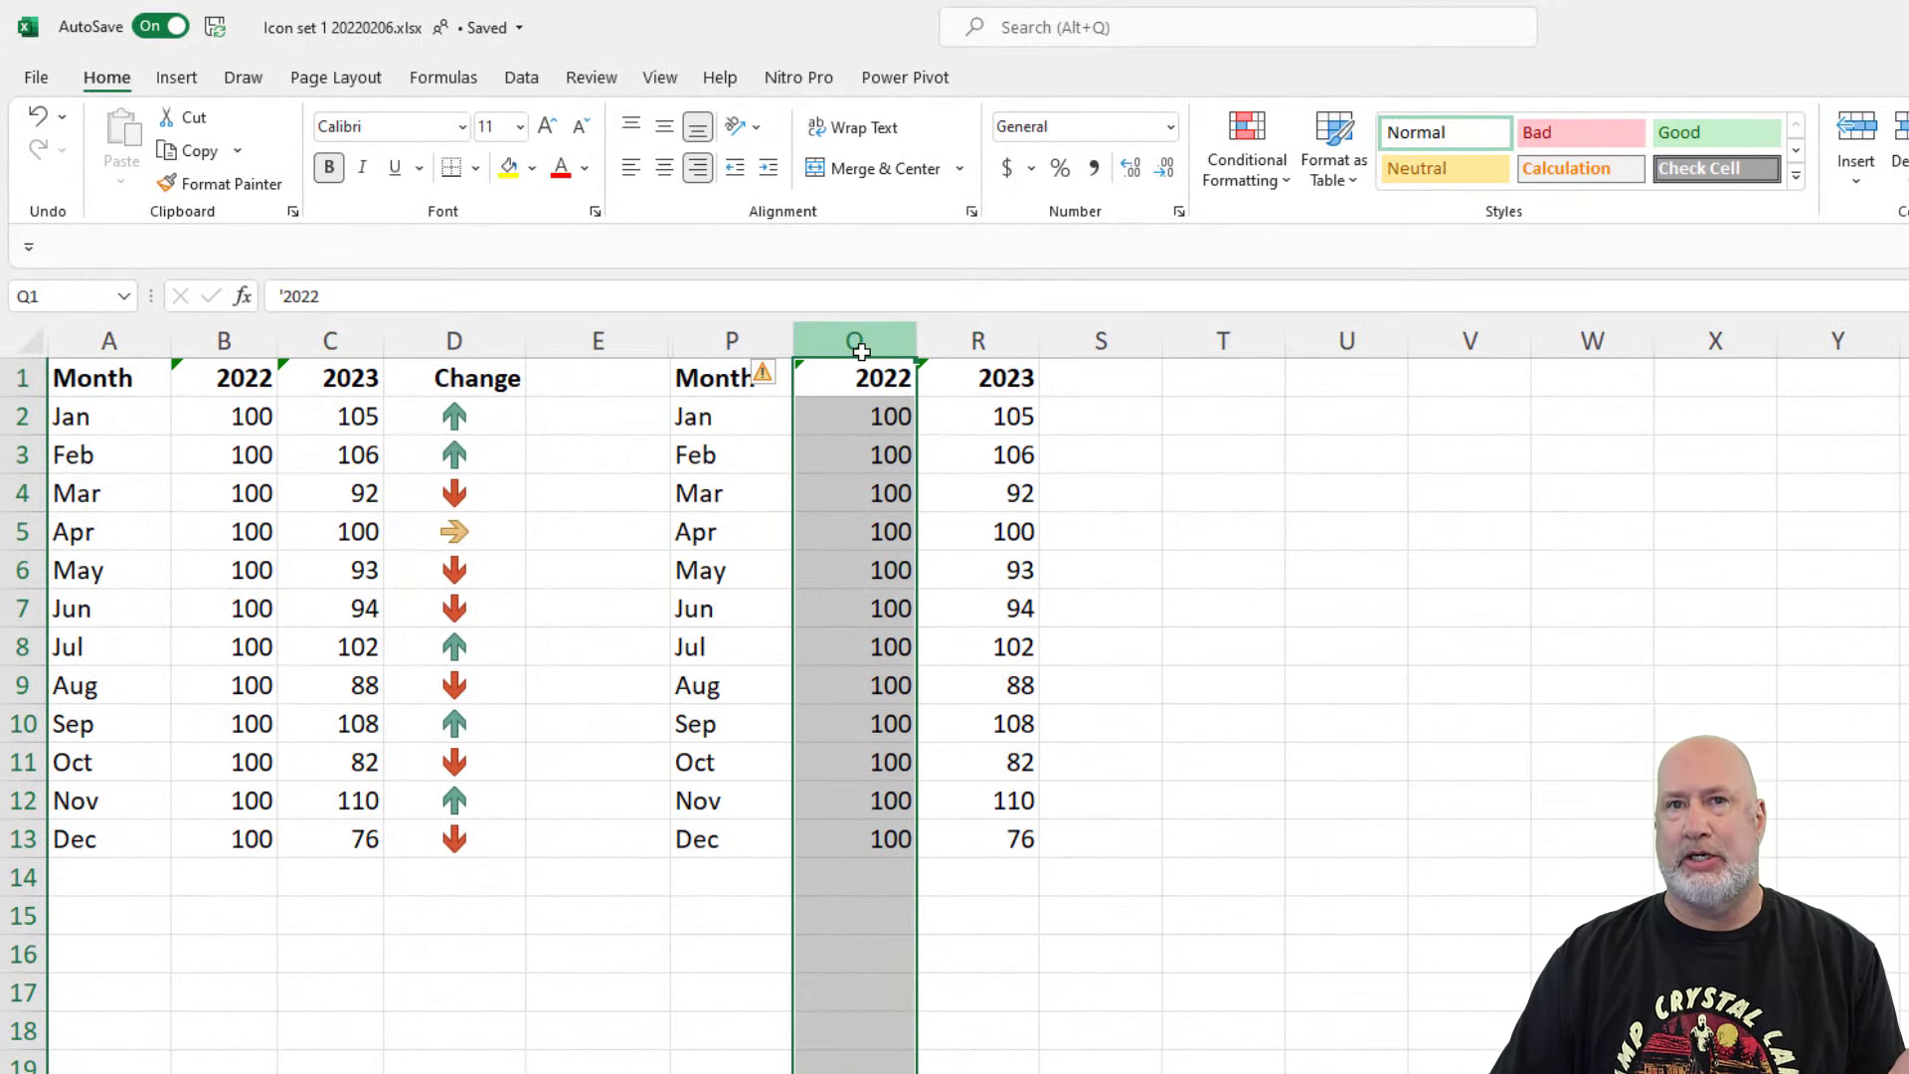
{"action": "right_click", "coordinate": [861, 350]}
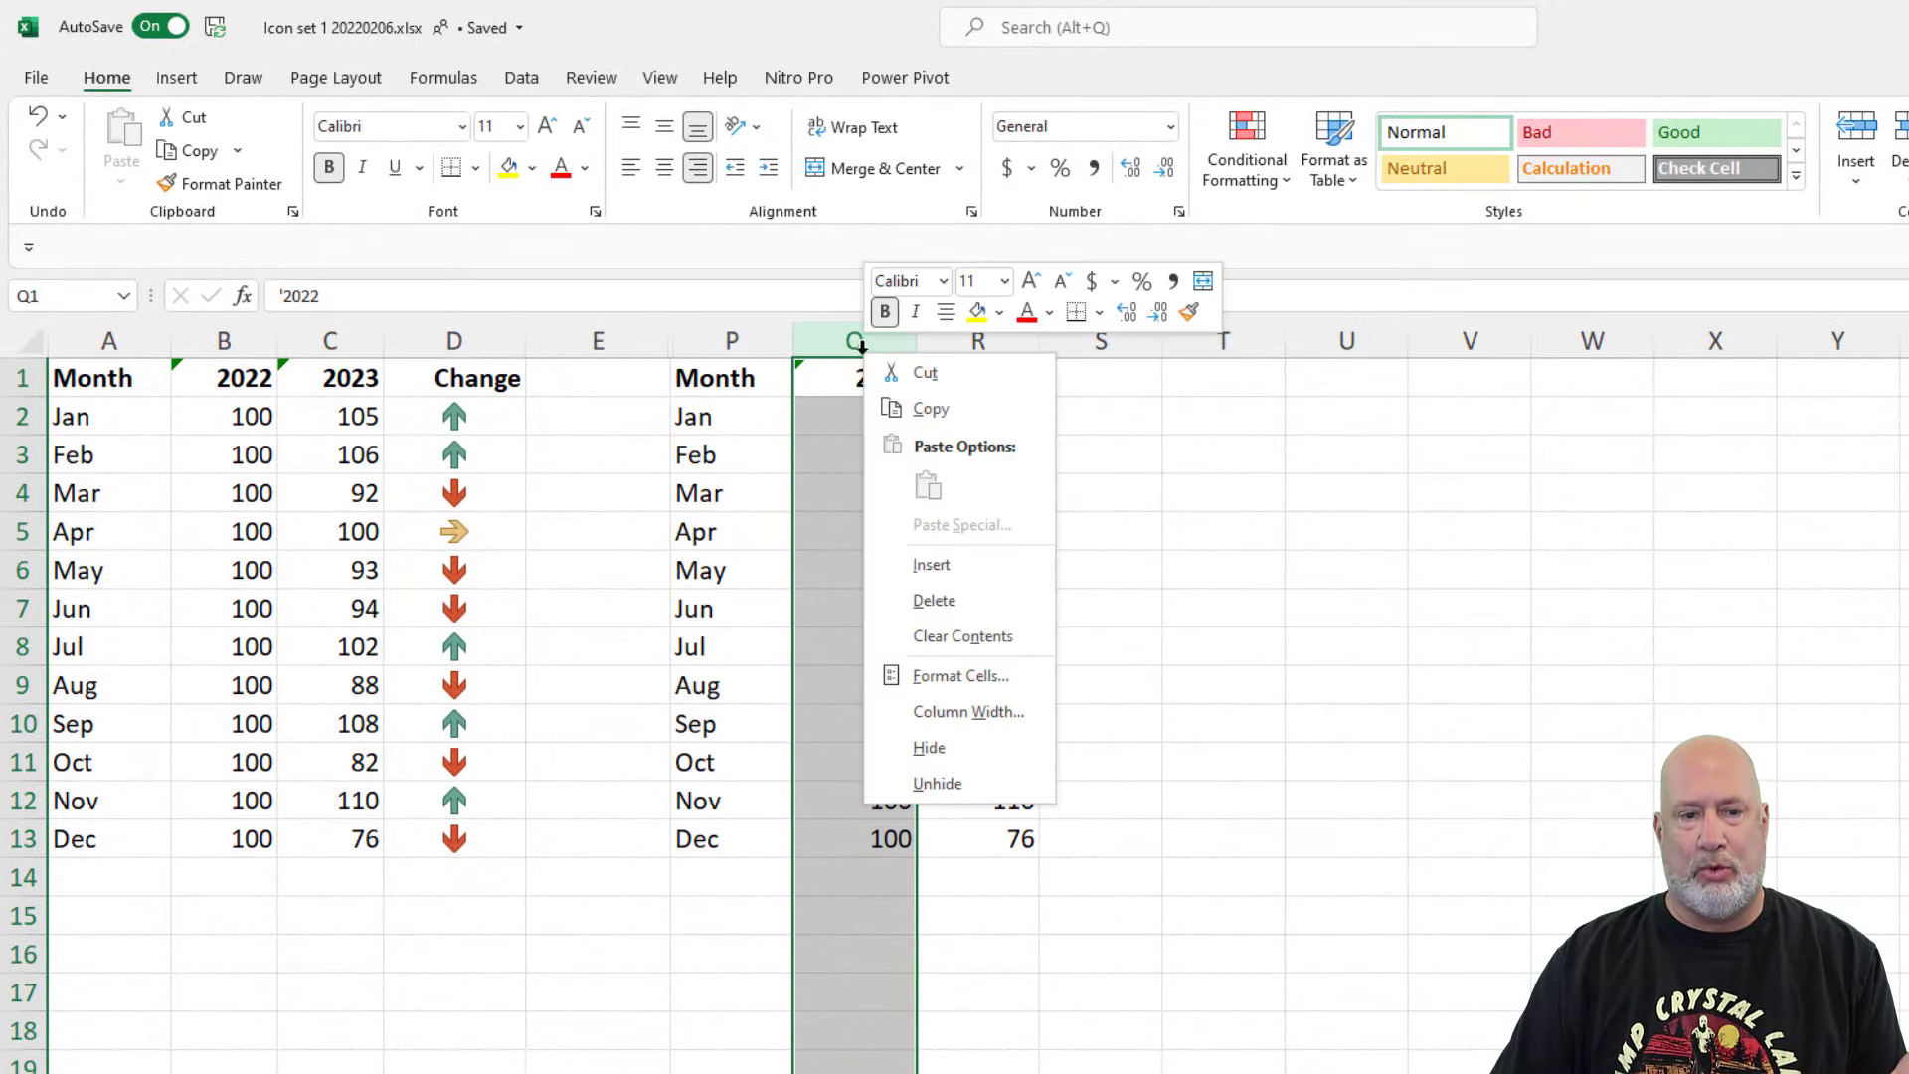
{"action": "left_click", "coordinate": [938, 603]}
{"action": "double_click", "coordinate": [977, 416]}
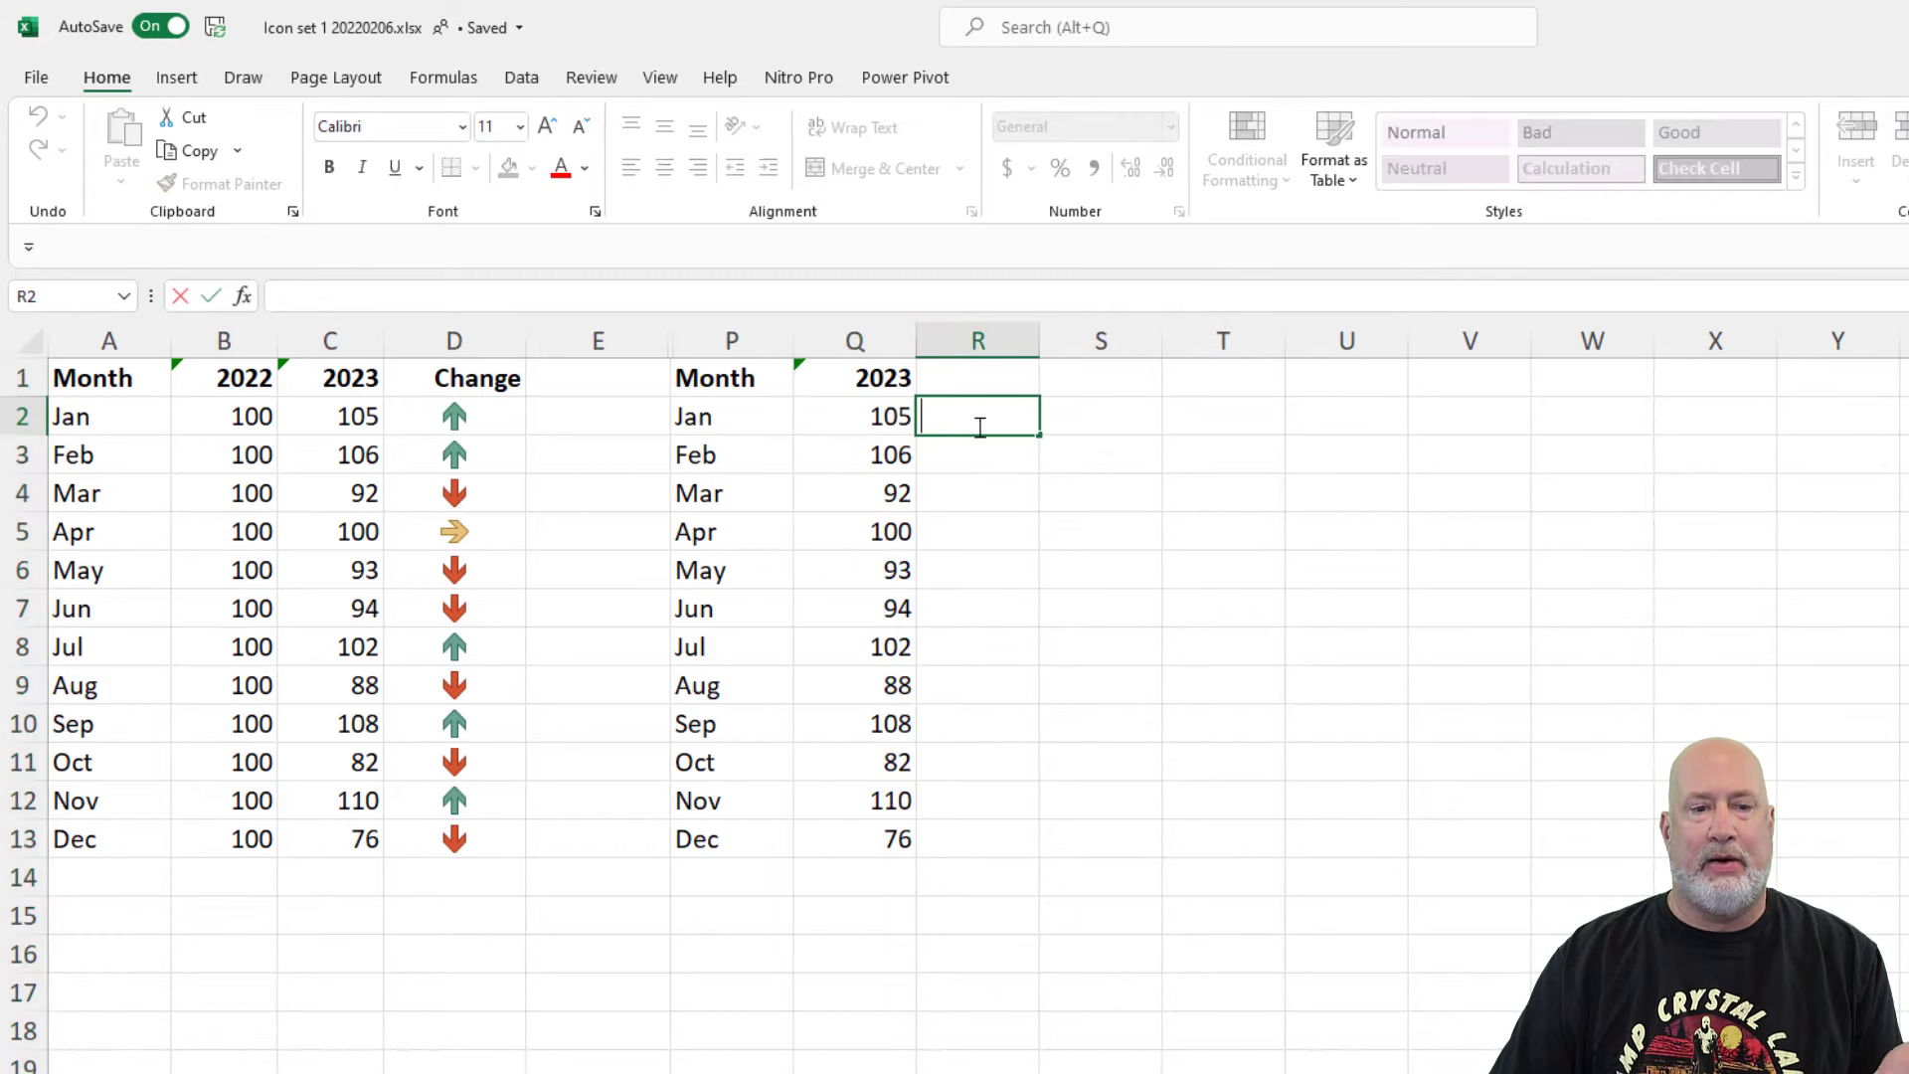
Step: Enter =Q3/Q2-1 in R3, format as percent with one decimal, and fill down to R13
{"action": "left_click", "coordinate": [981, 450]}
{"action": "type", "text": "="}
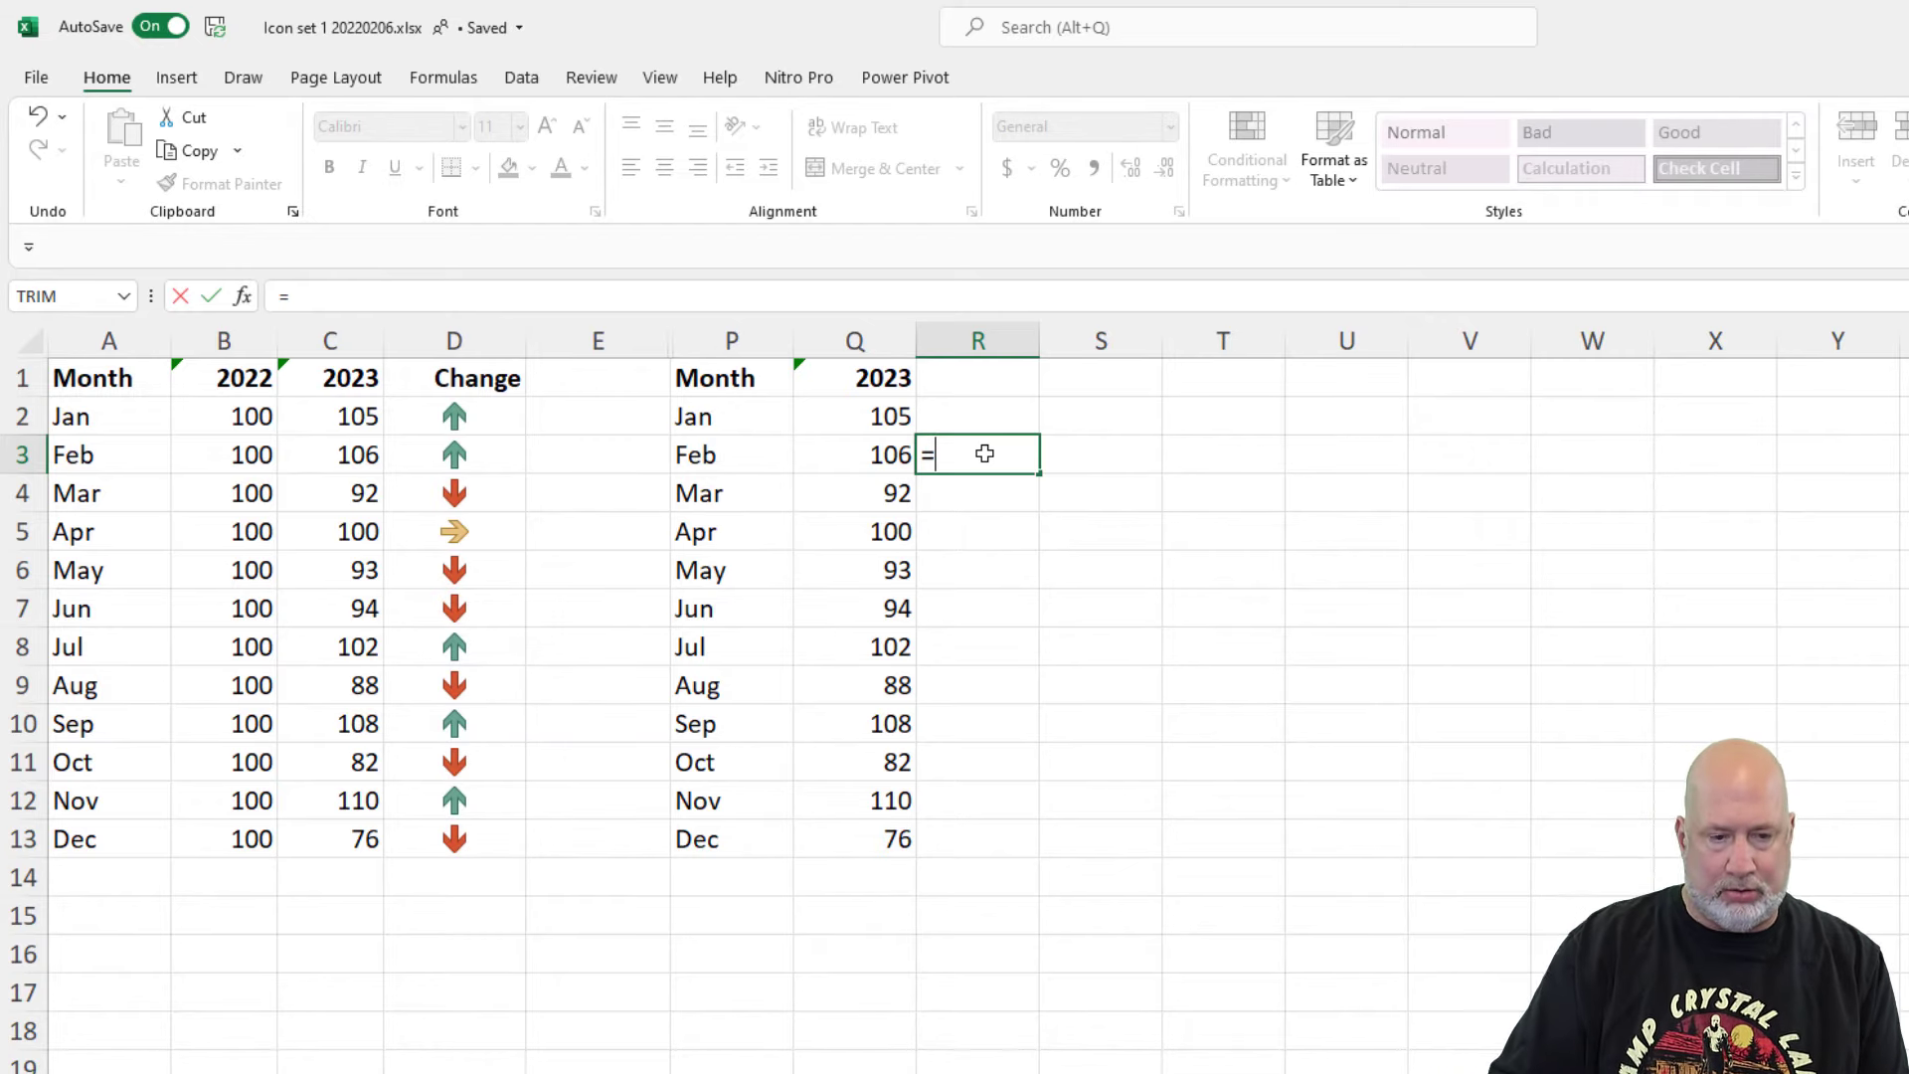
{"action": "key", "text": "Left"}
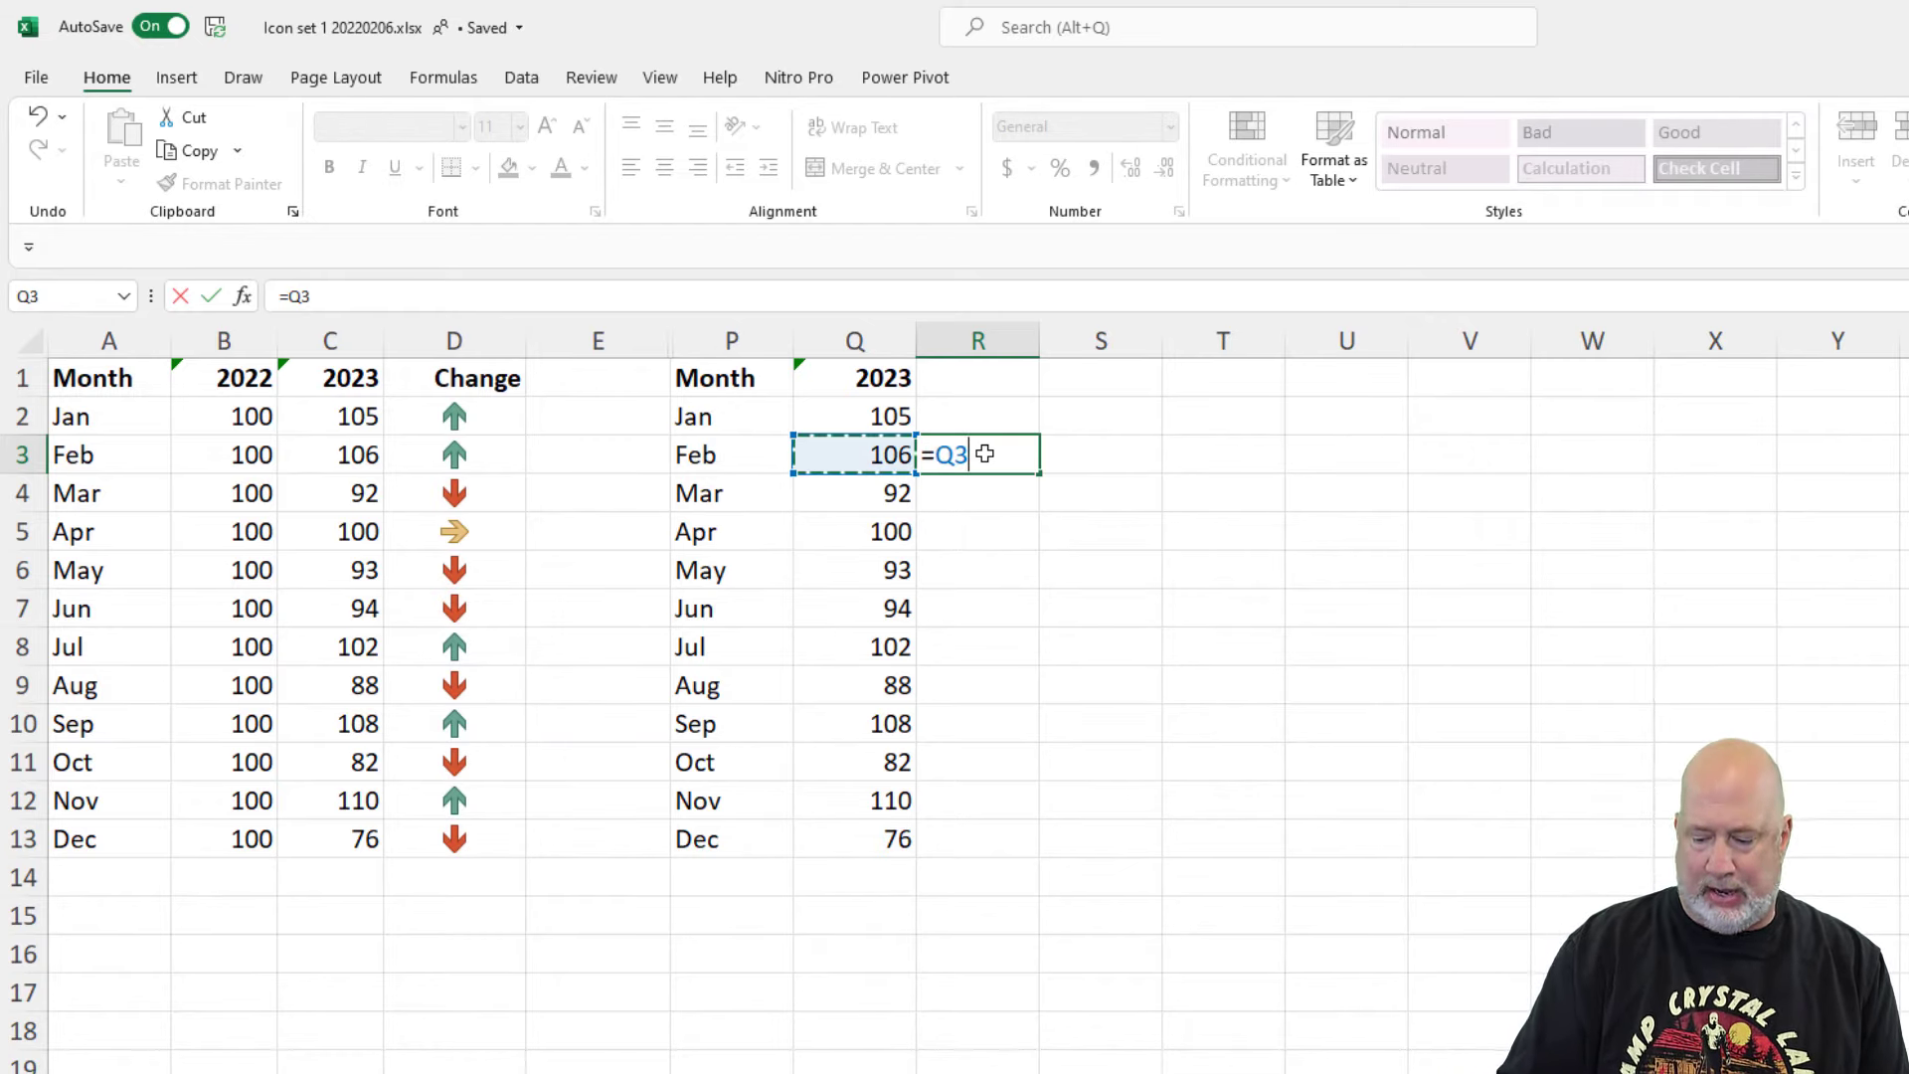
{"action": "type", "text": "/"}
{"action": "left_click", "coordinate": [863, 414]}
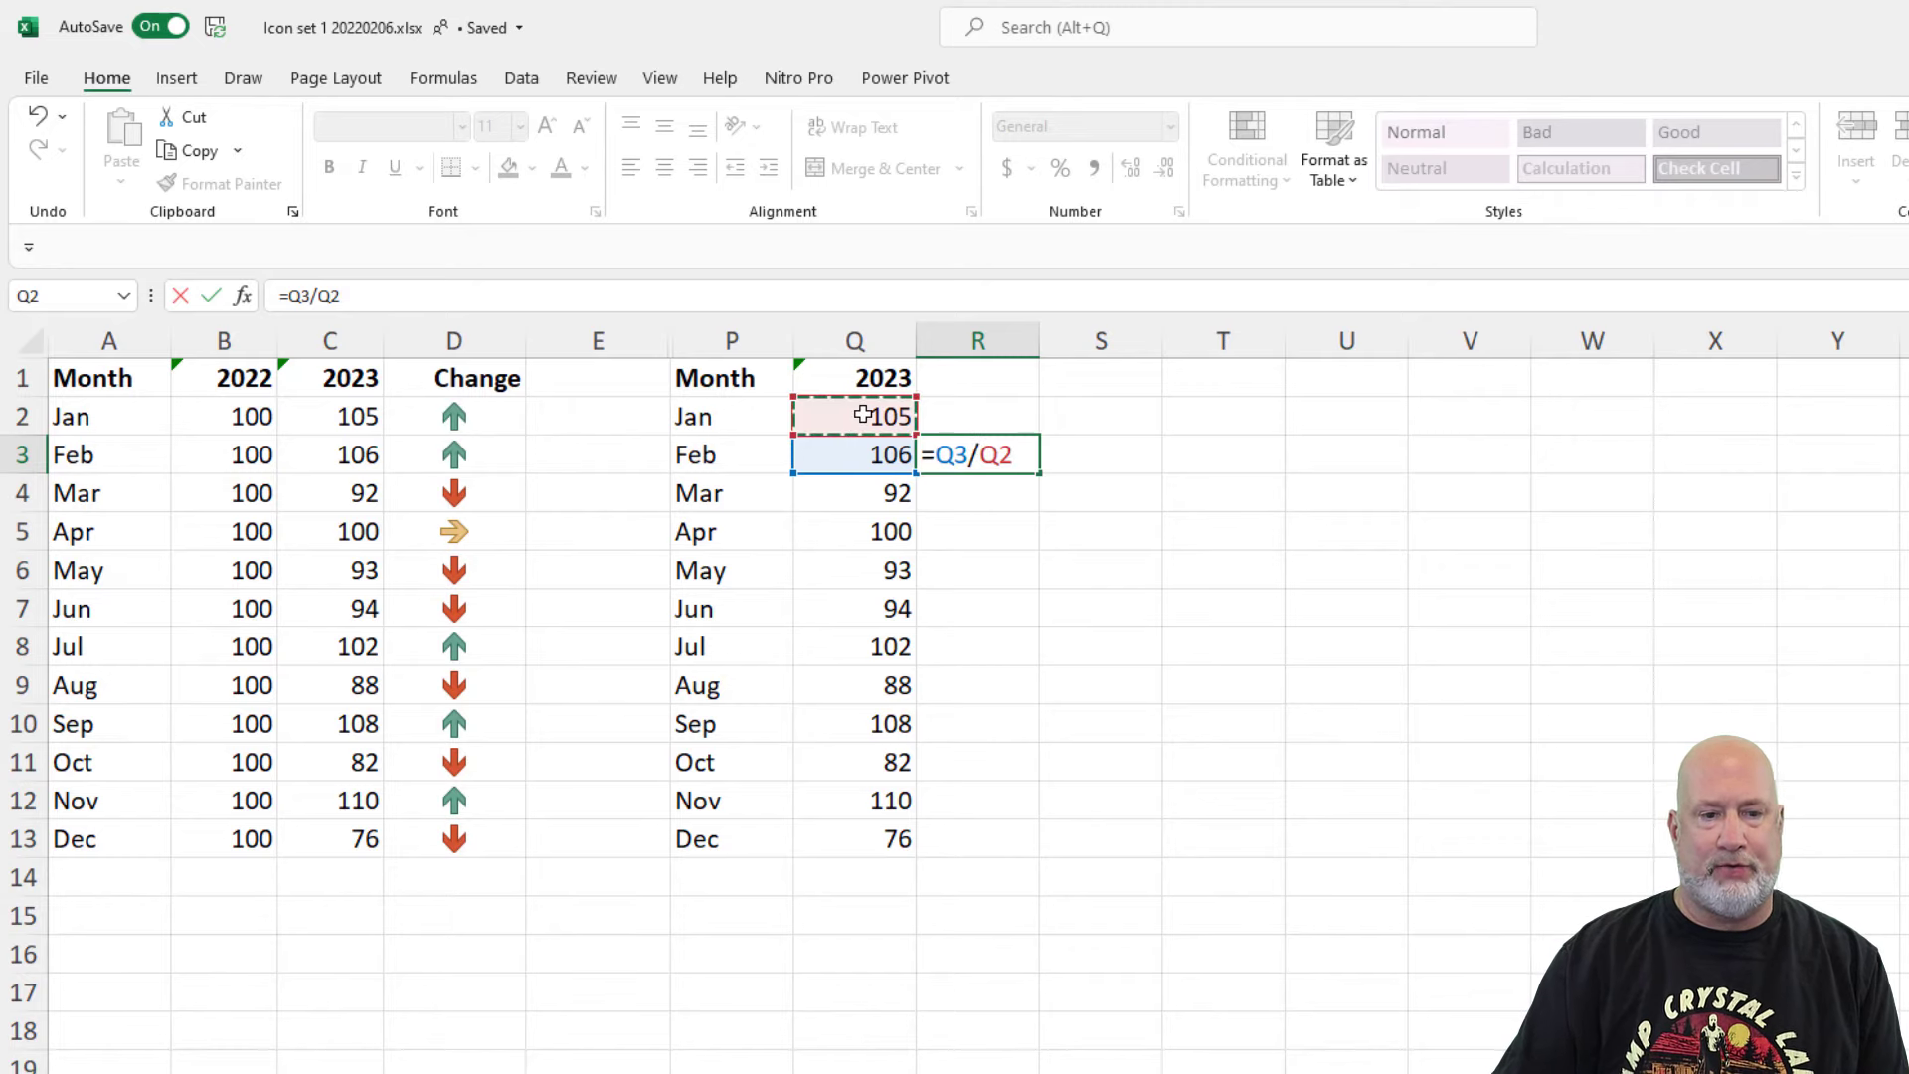
{"action": "type", "text": "-1"}
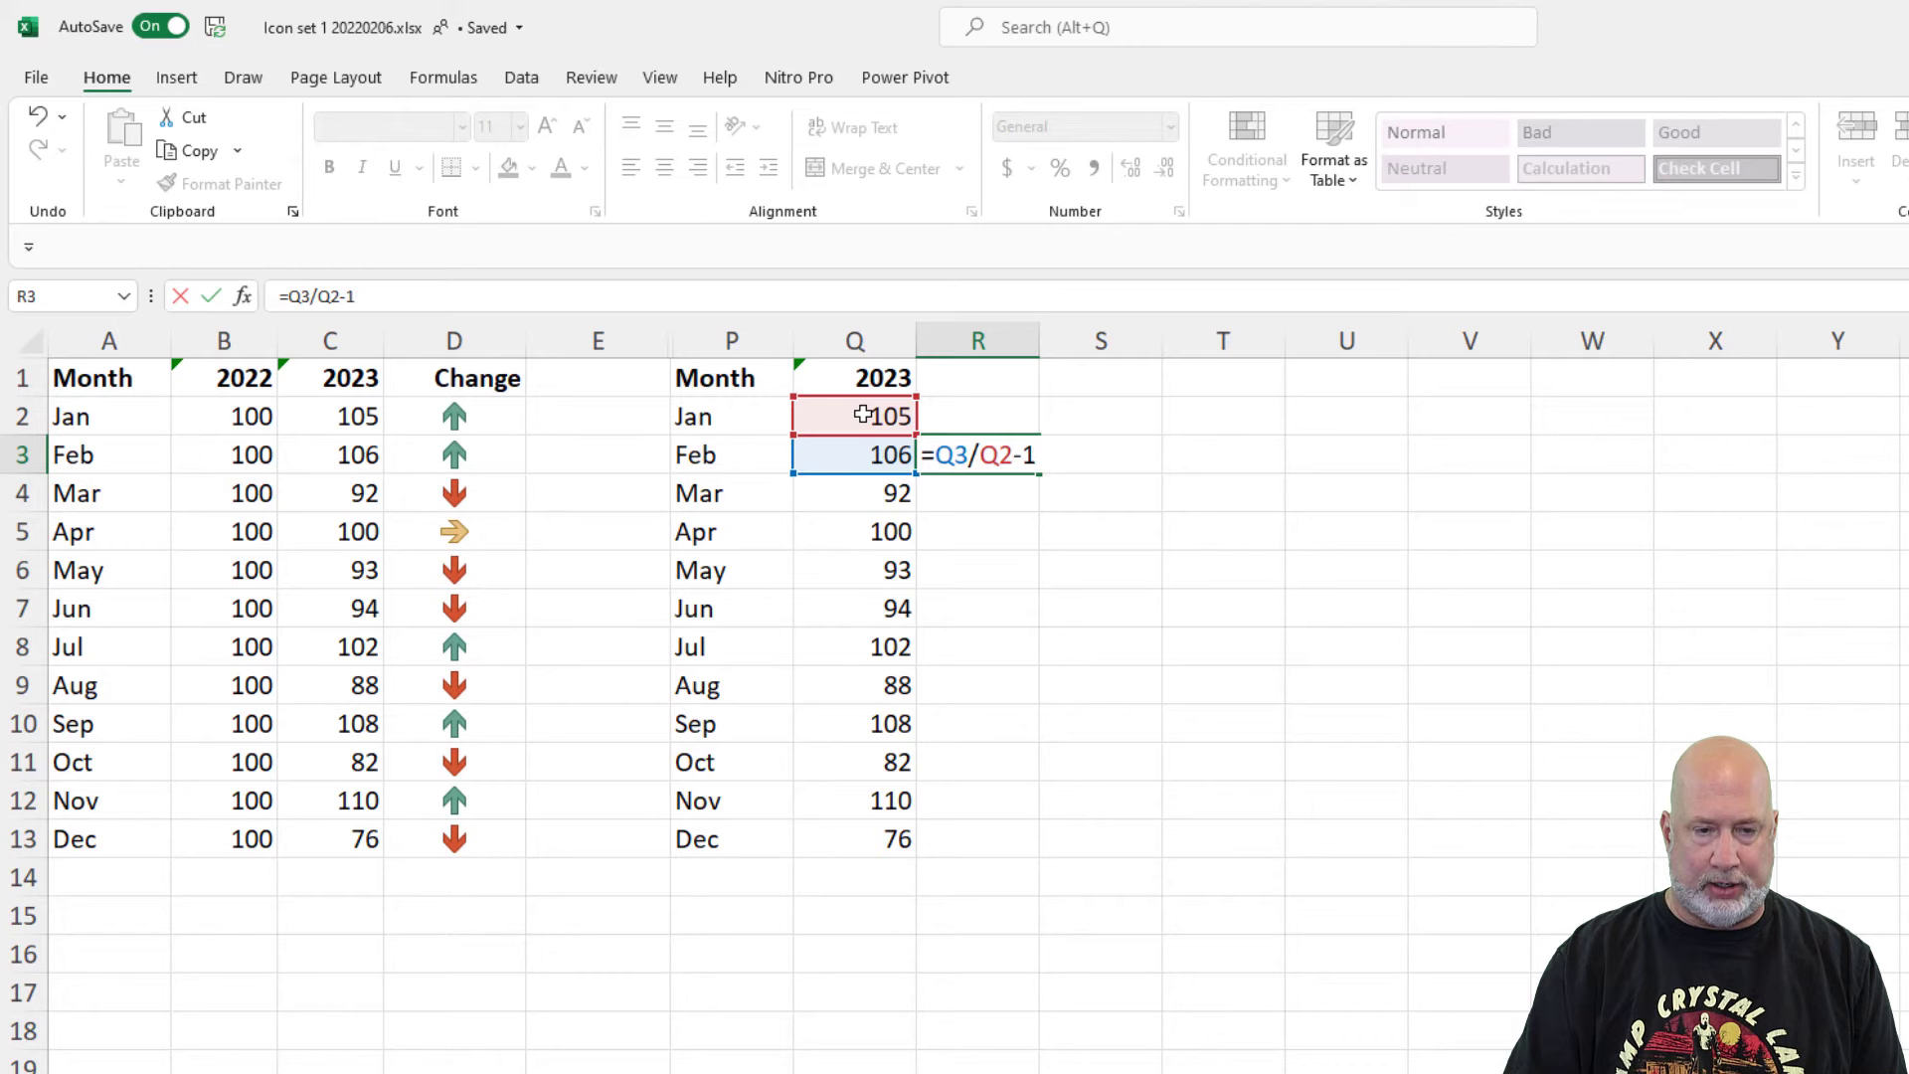
{"action": "key", "text": "ctrl+Return"}
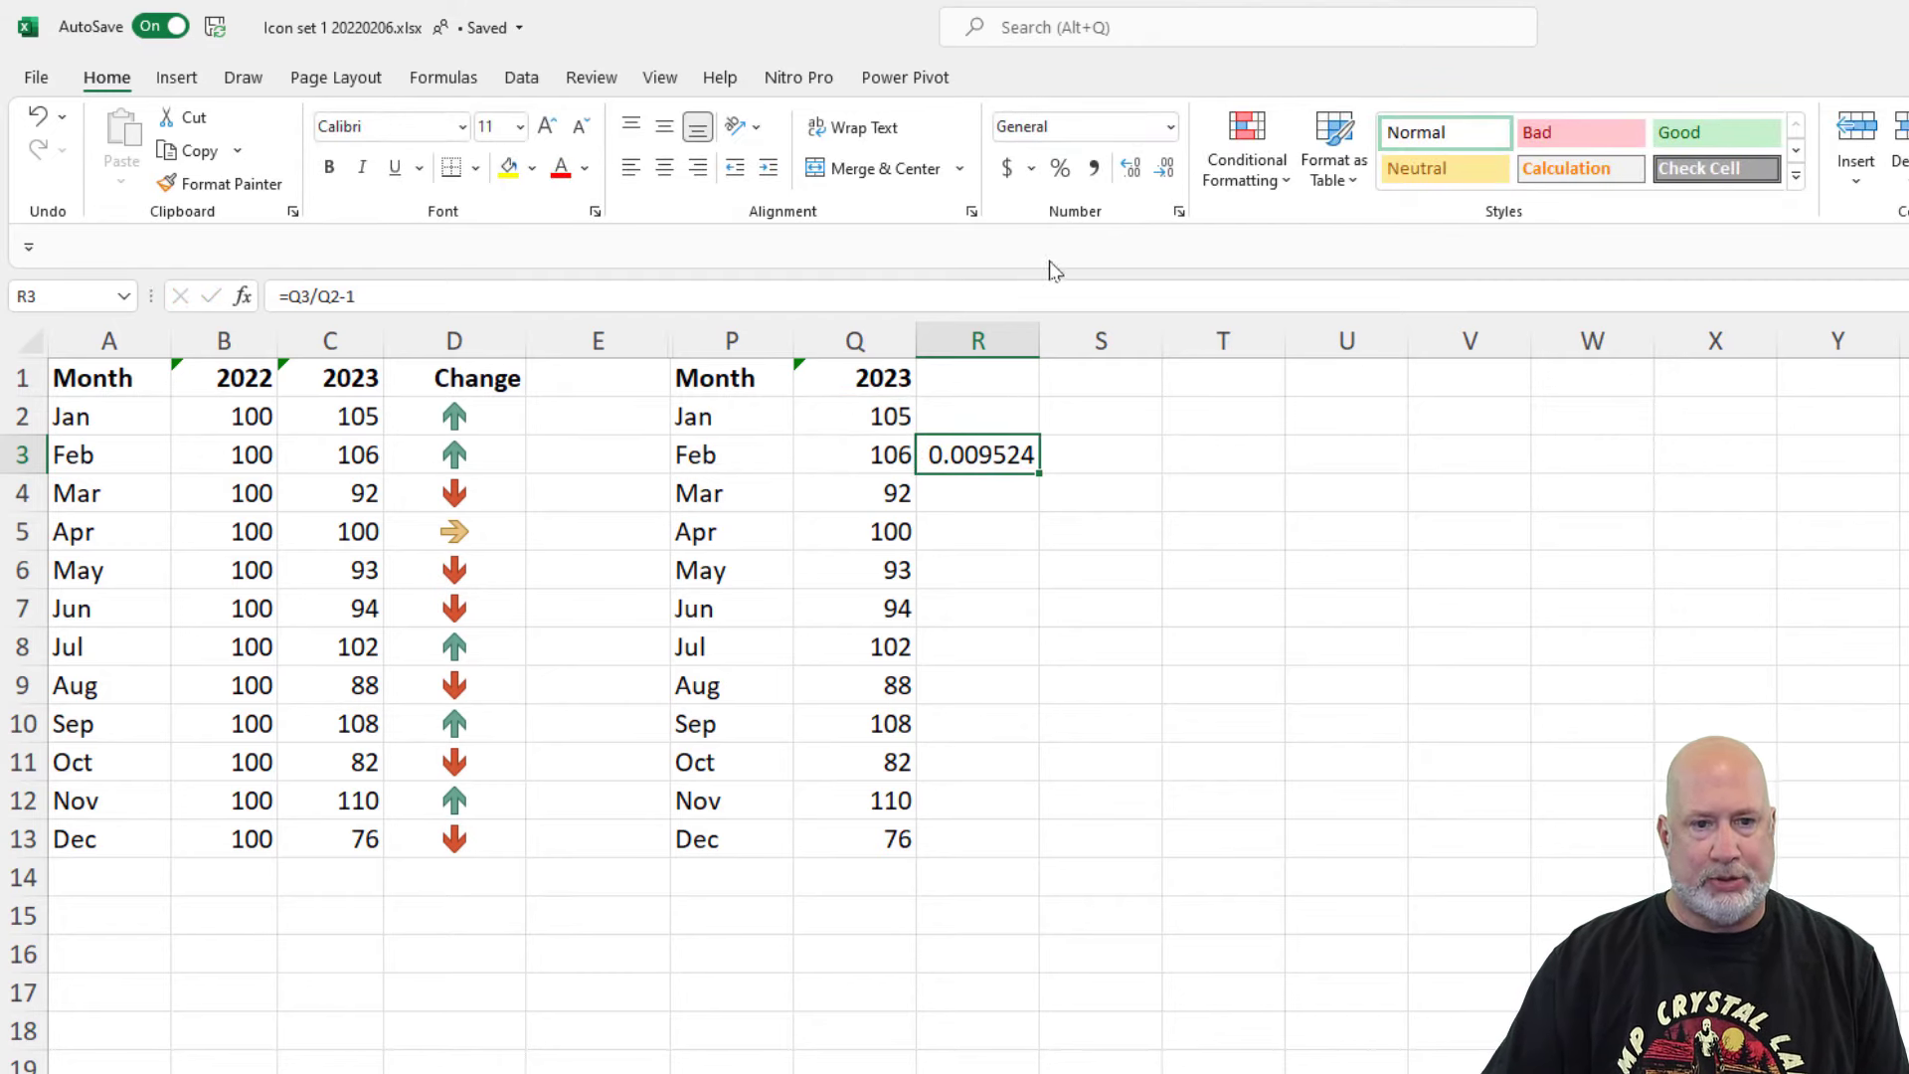
{"action": "left_click", "coordinate": [1062, 169]}
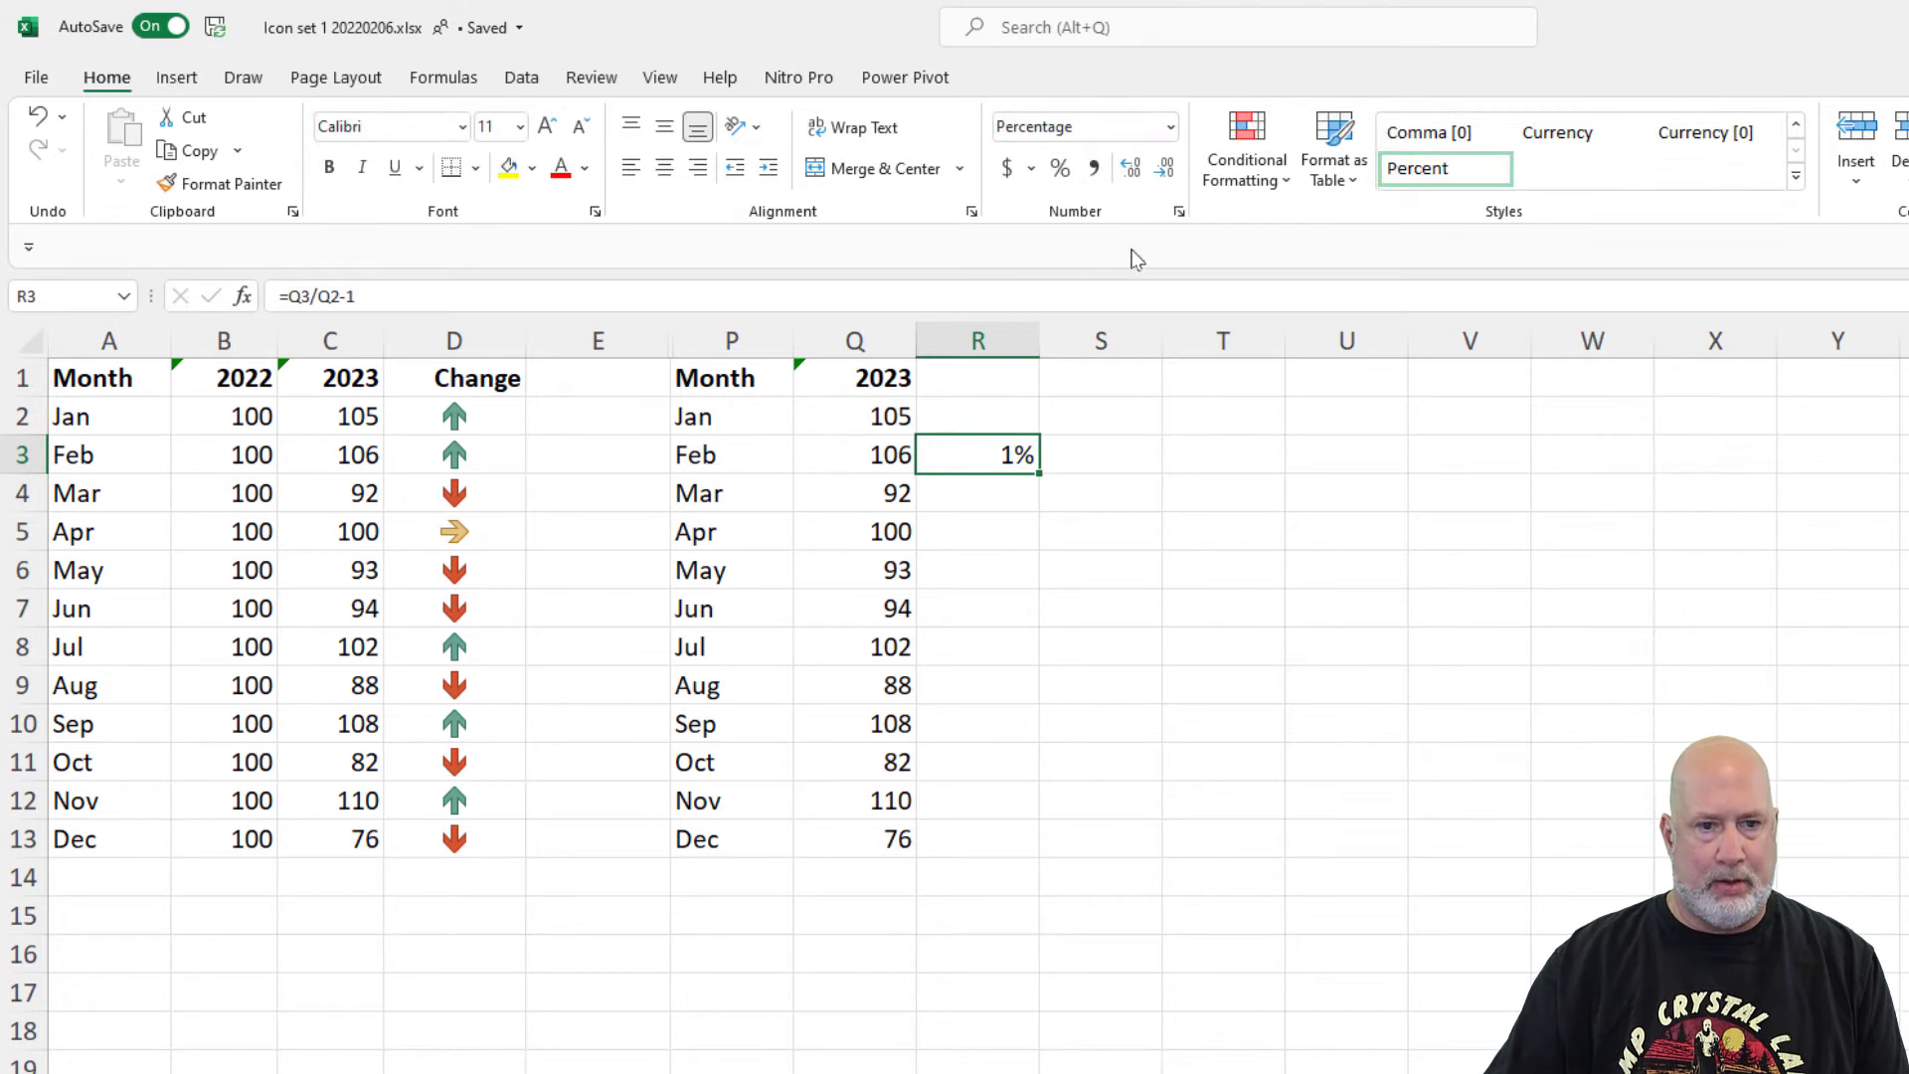
{"action": "left_click", "coordinate": [1131, 169]}
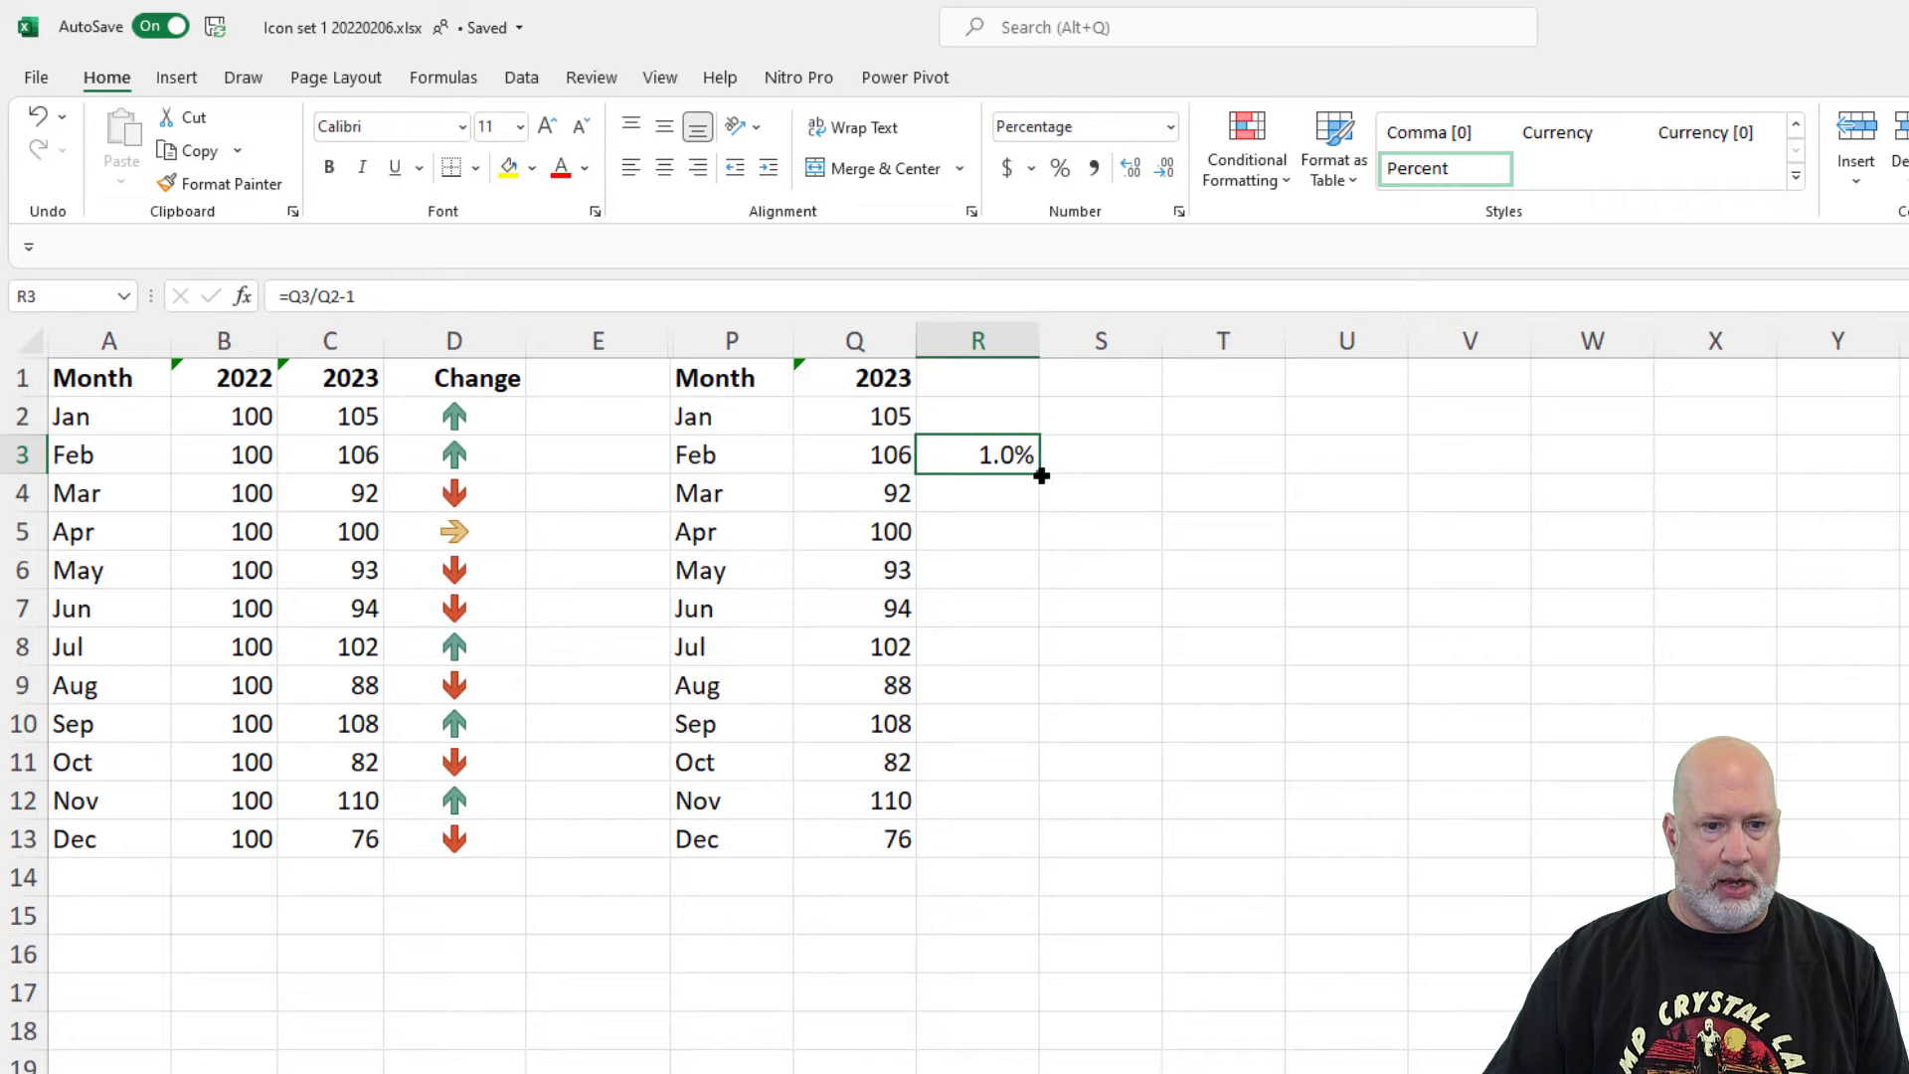
{"action": "double_click", "coordinate": [1041, 476]}
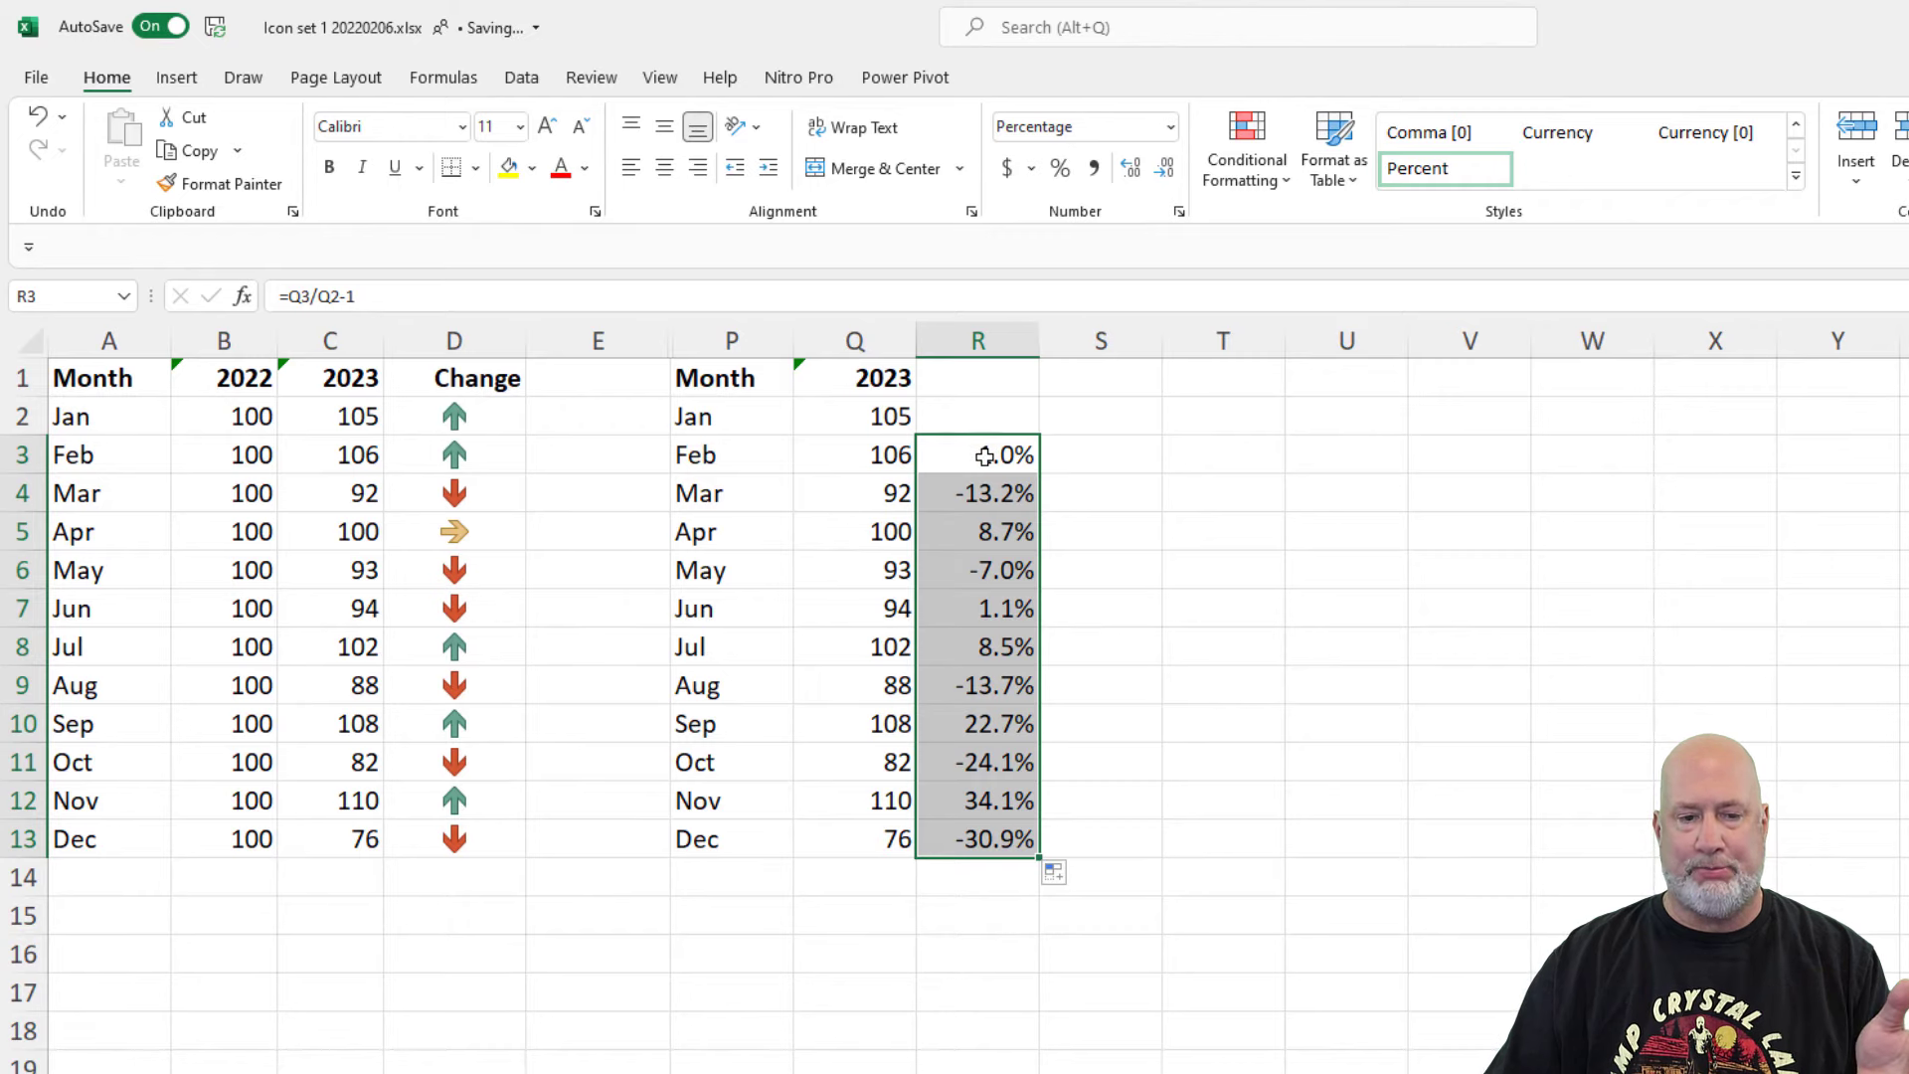
Step: Start a new icon set rule for R3:R13 using the rimmed traffic-light icons
{"action": "left_click", "coordinate": [1264, 182]}
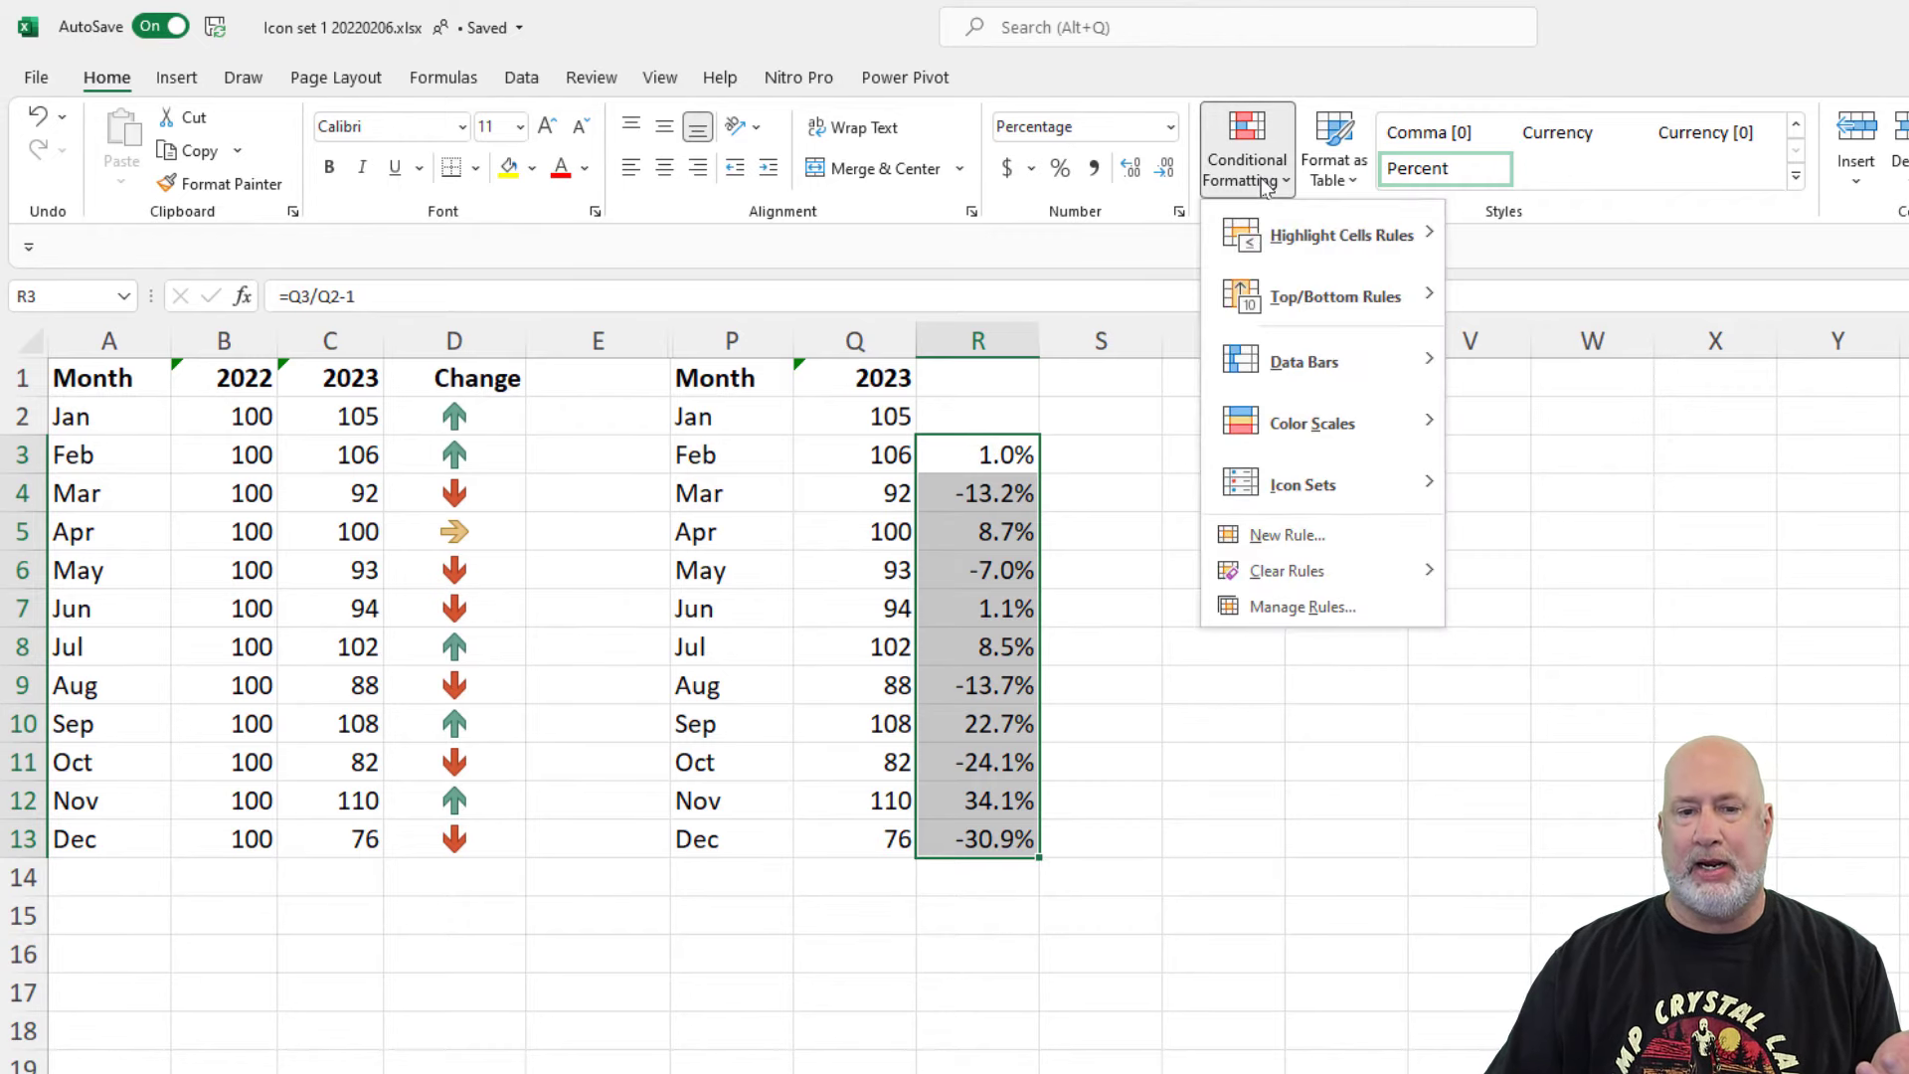
{"action": "left_click", "coordinate": [1286, 607]}
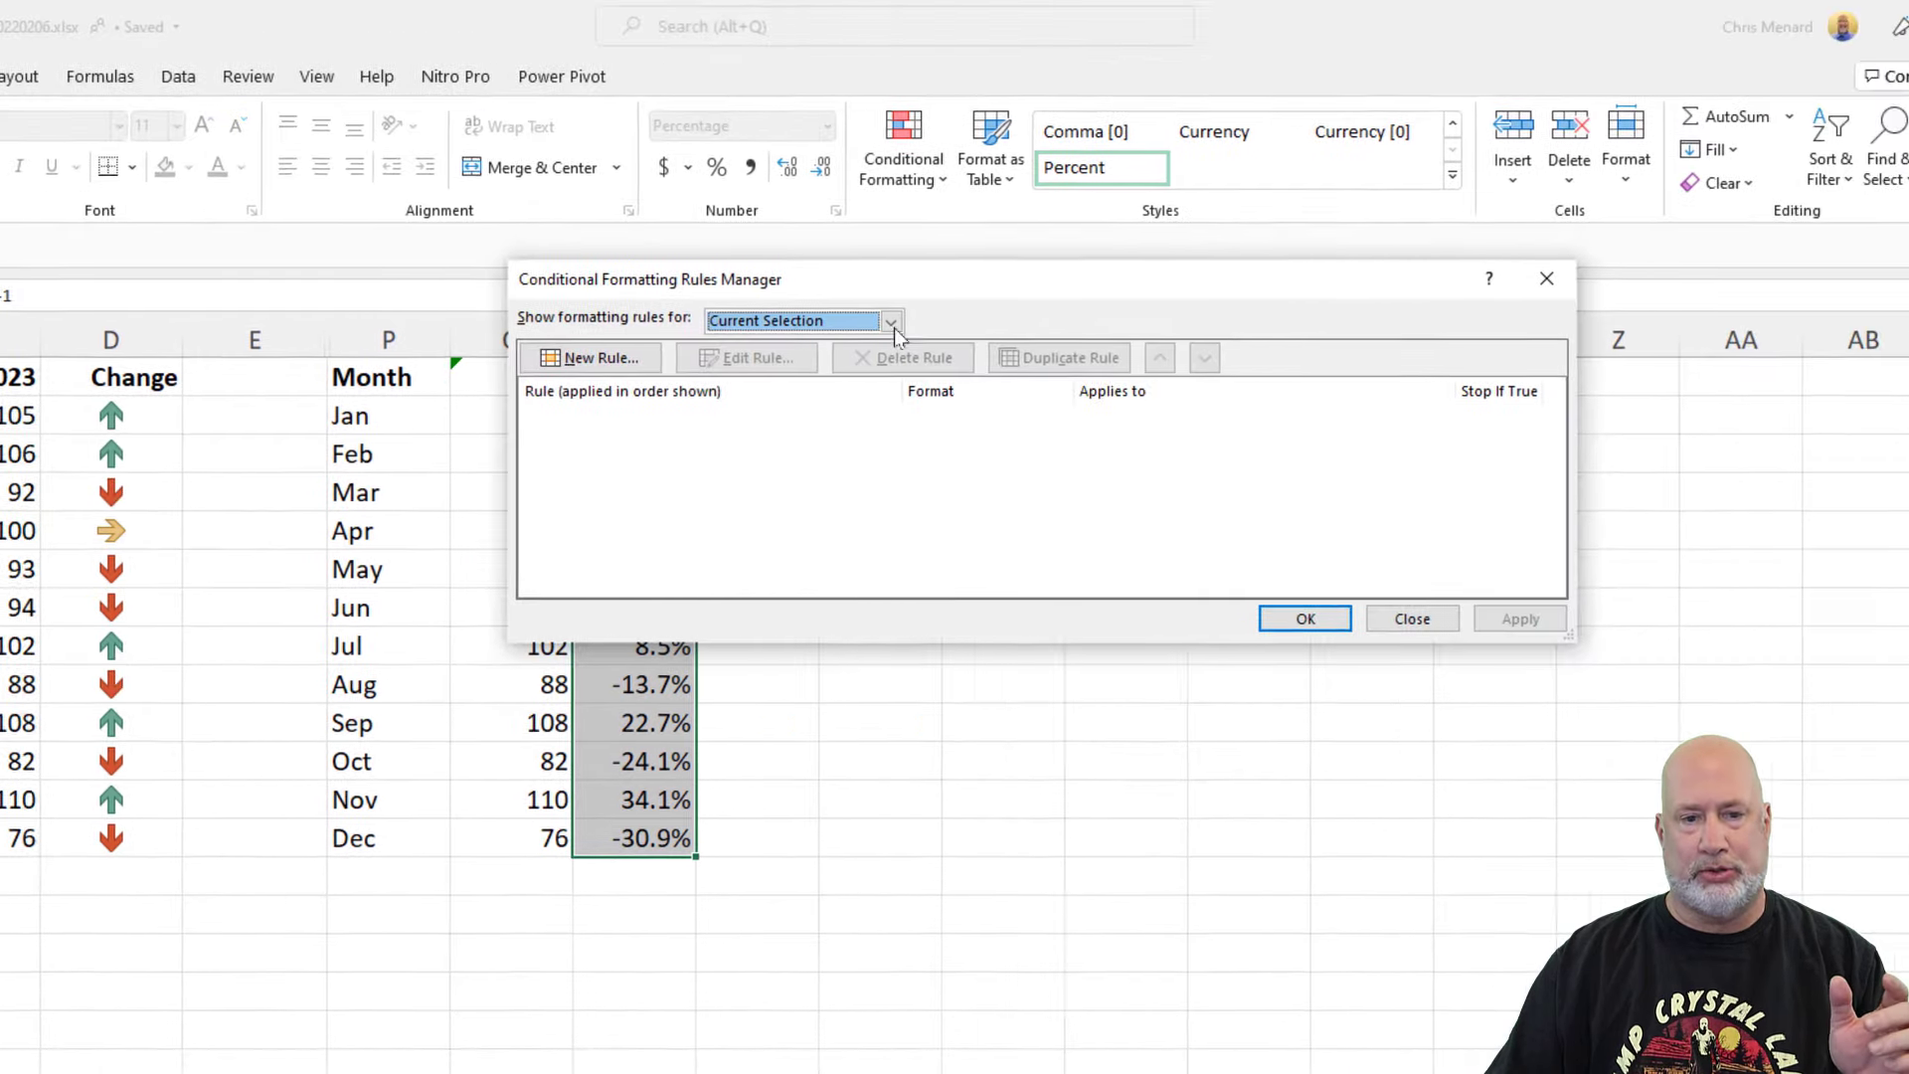
{"action": "left_click_drag", "start_coordinate": [933, 302], "coordinate": [1092, 346]}
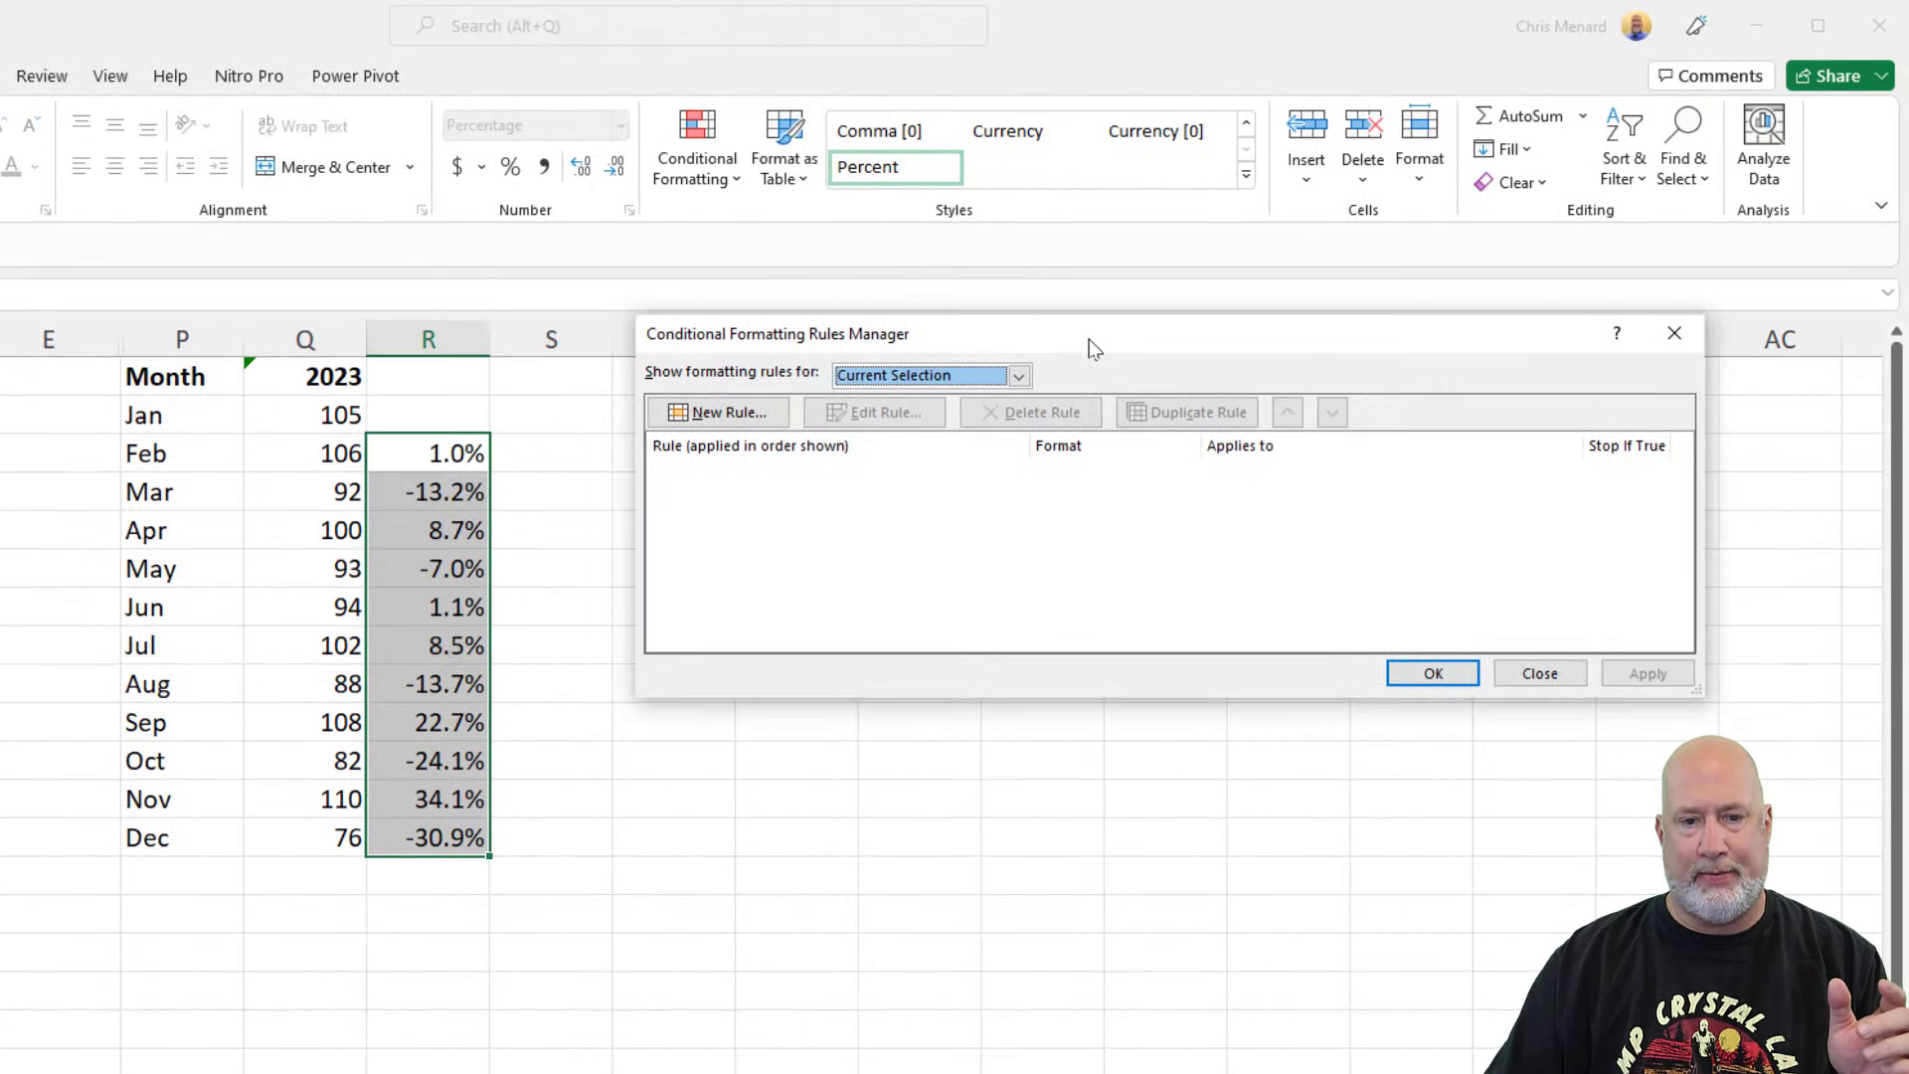
{"action": "left_click", "coordinate": [737, 422]}
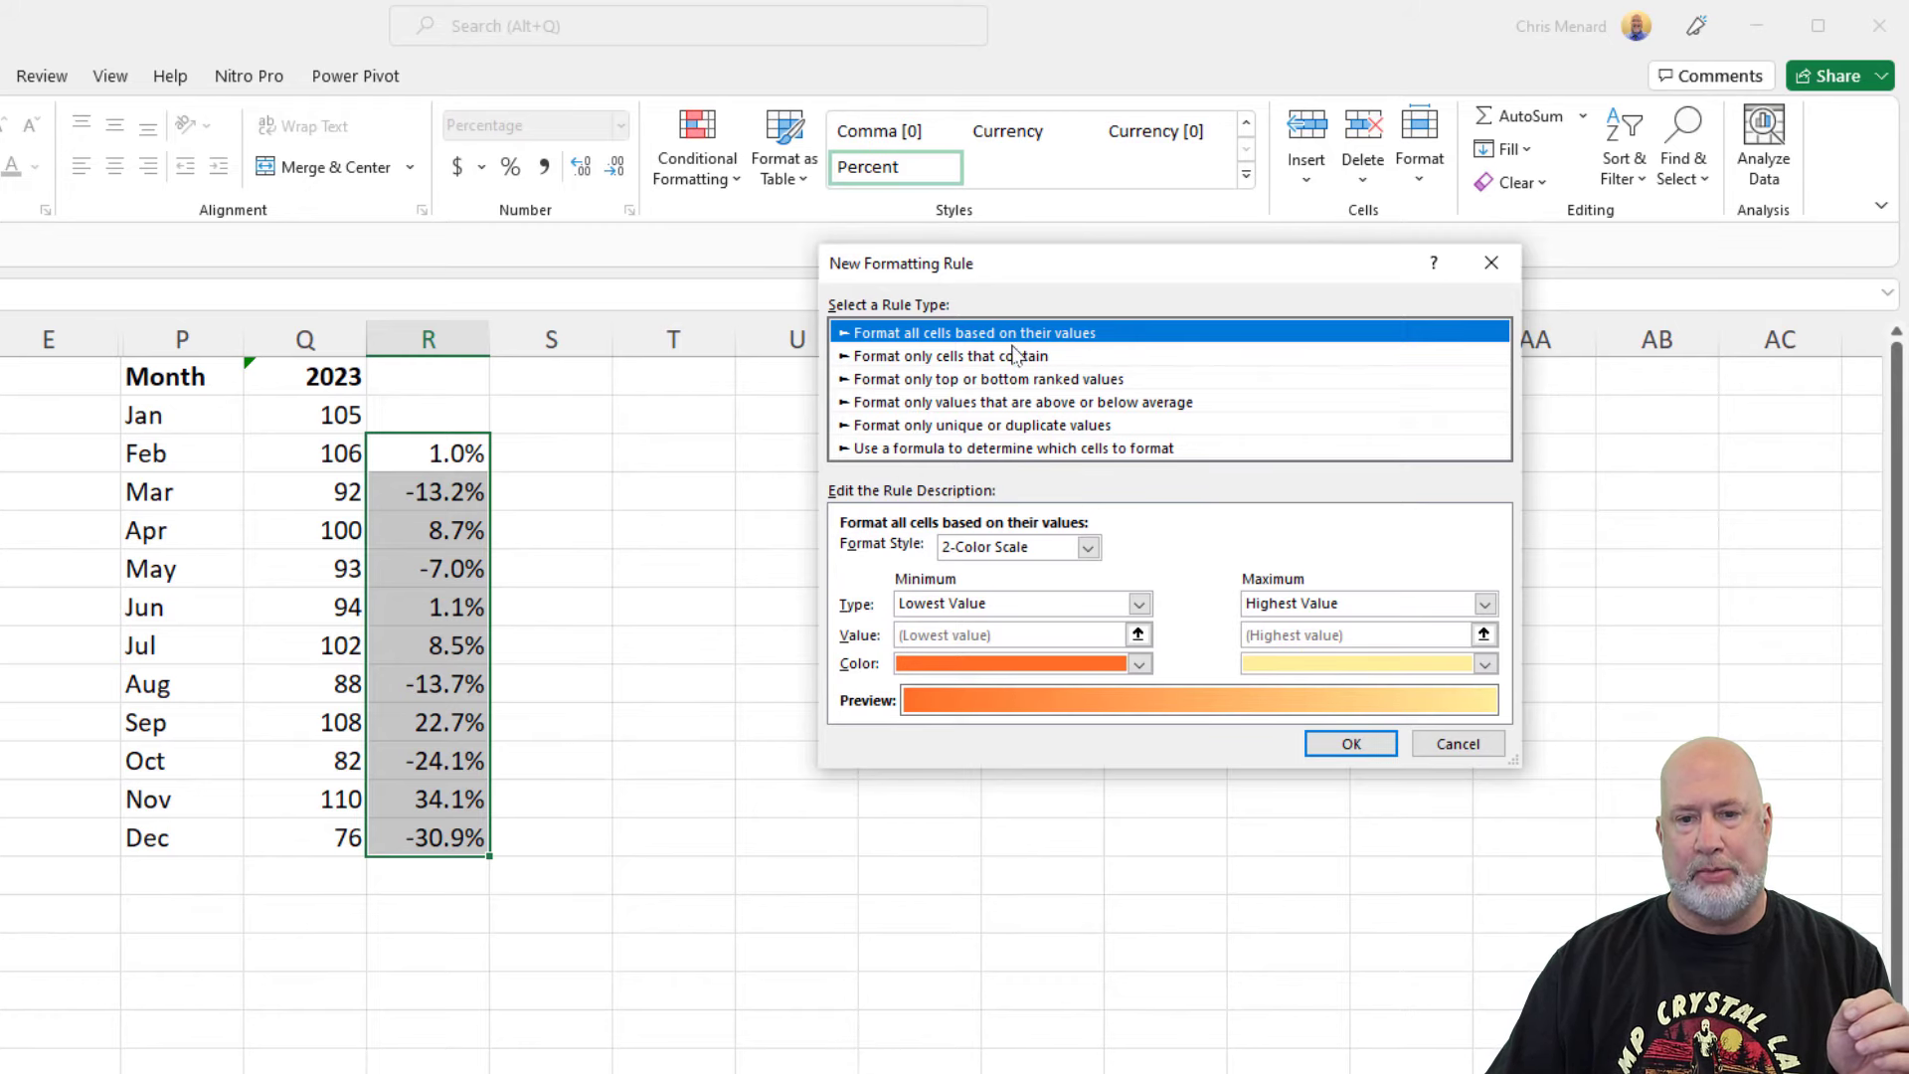
{"action": "left_click", "coordinate": [1056, 546]}
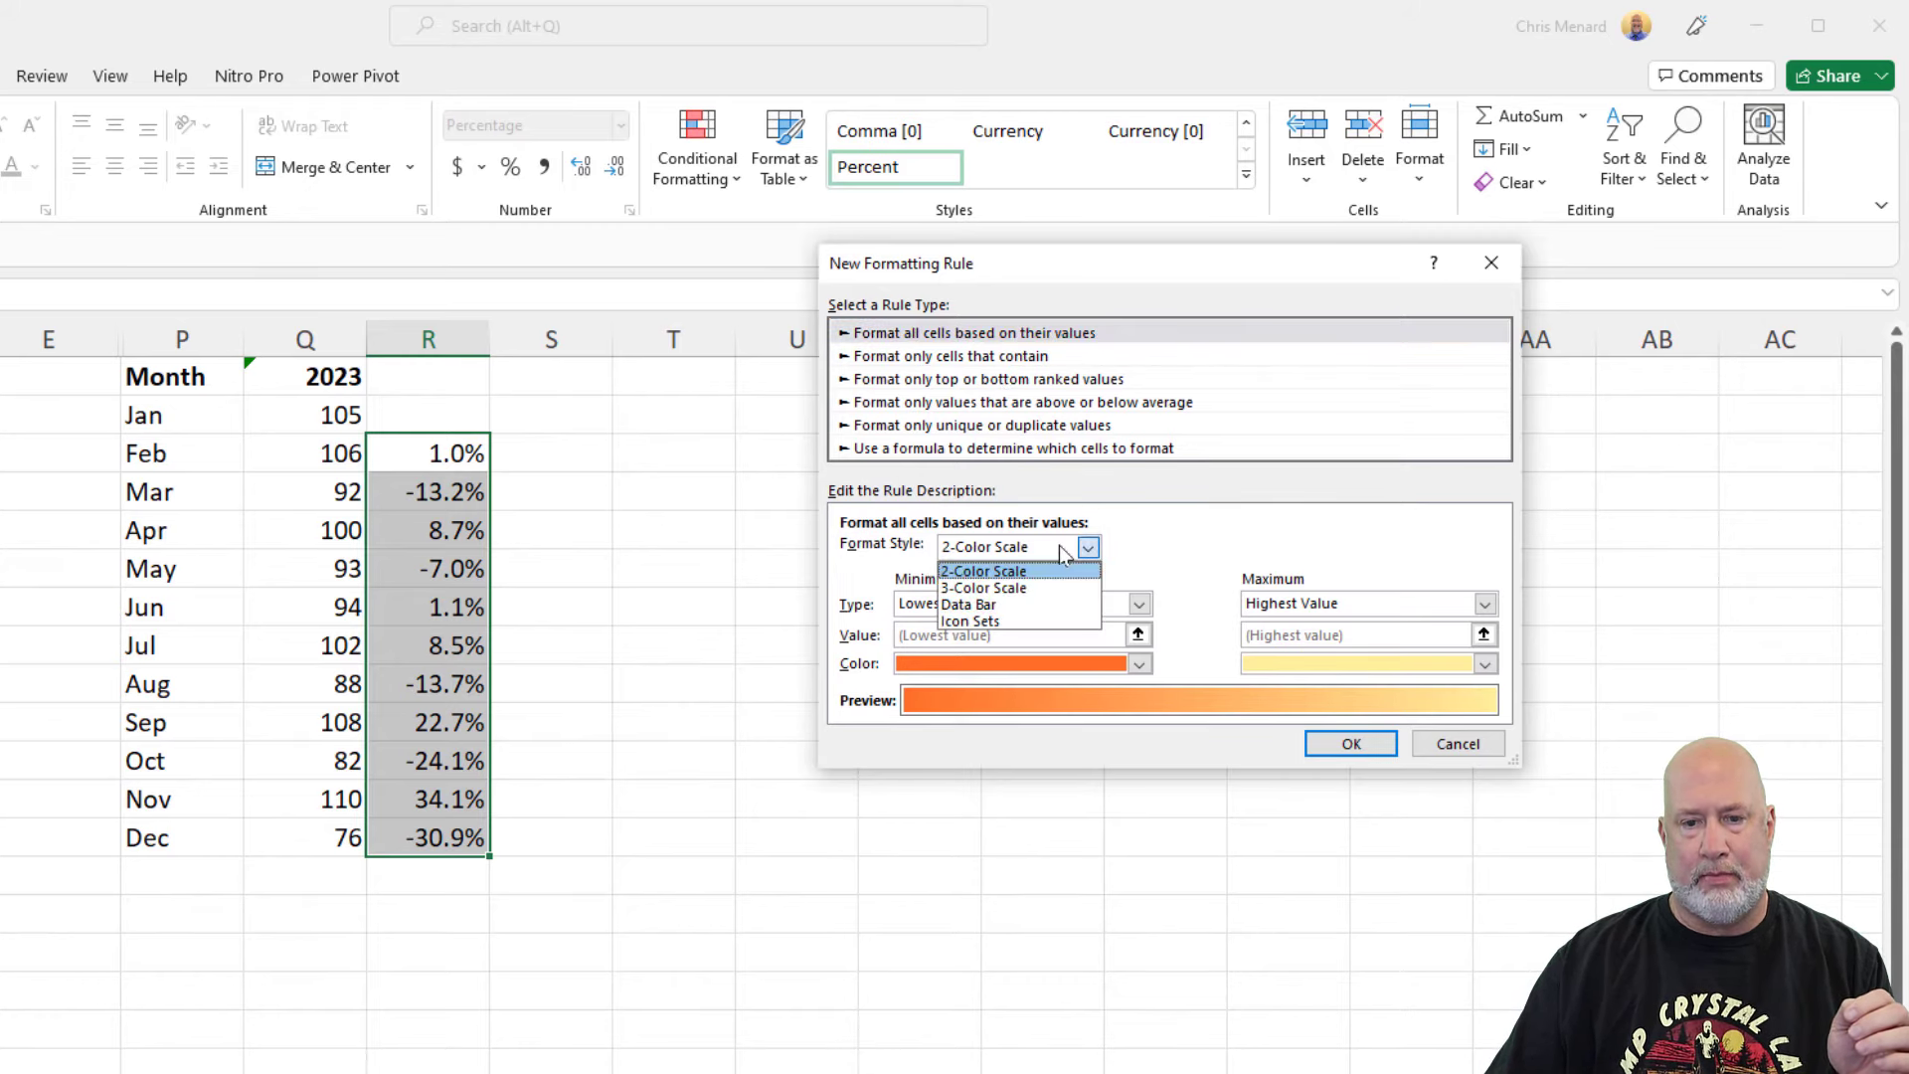
{"action": "left_click", "coordinate": [992, 621]}
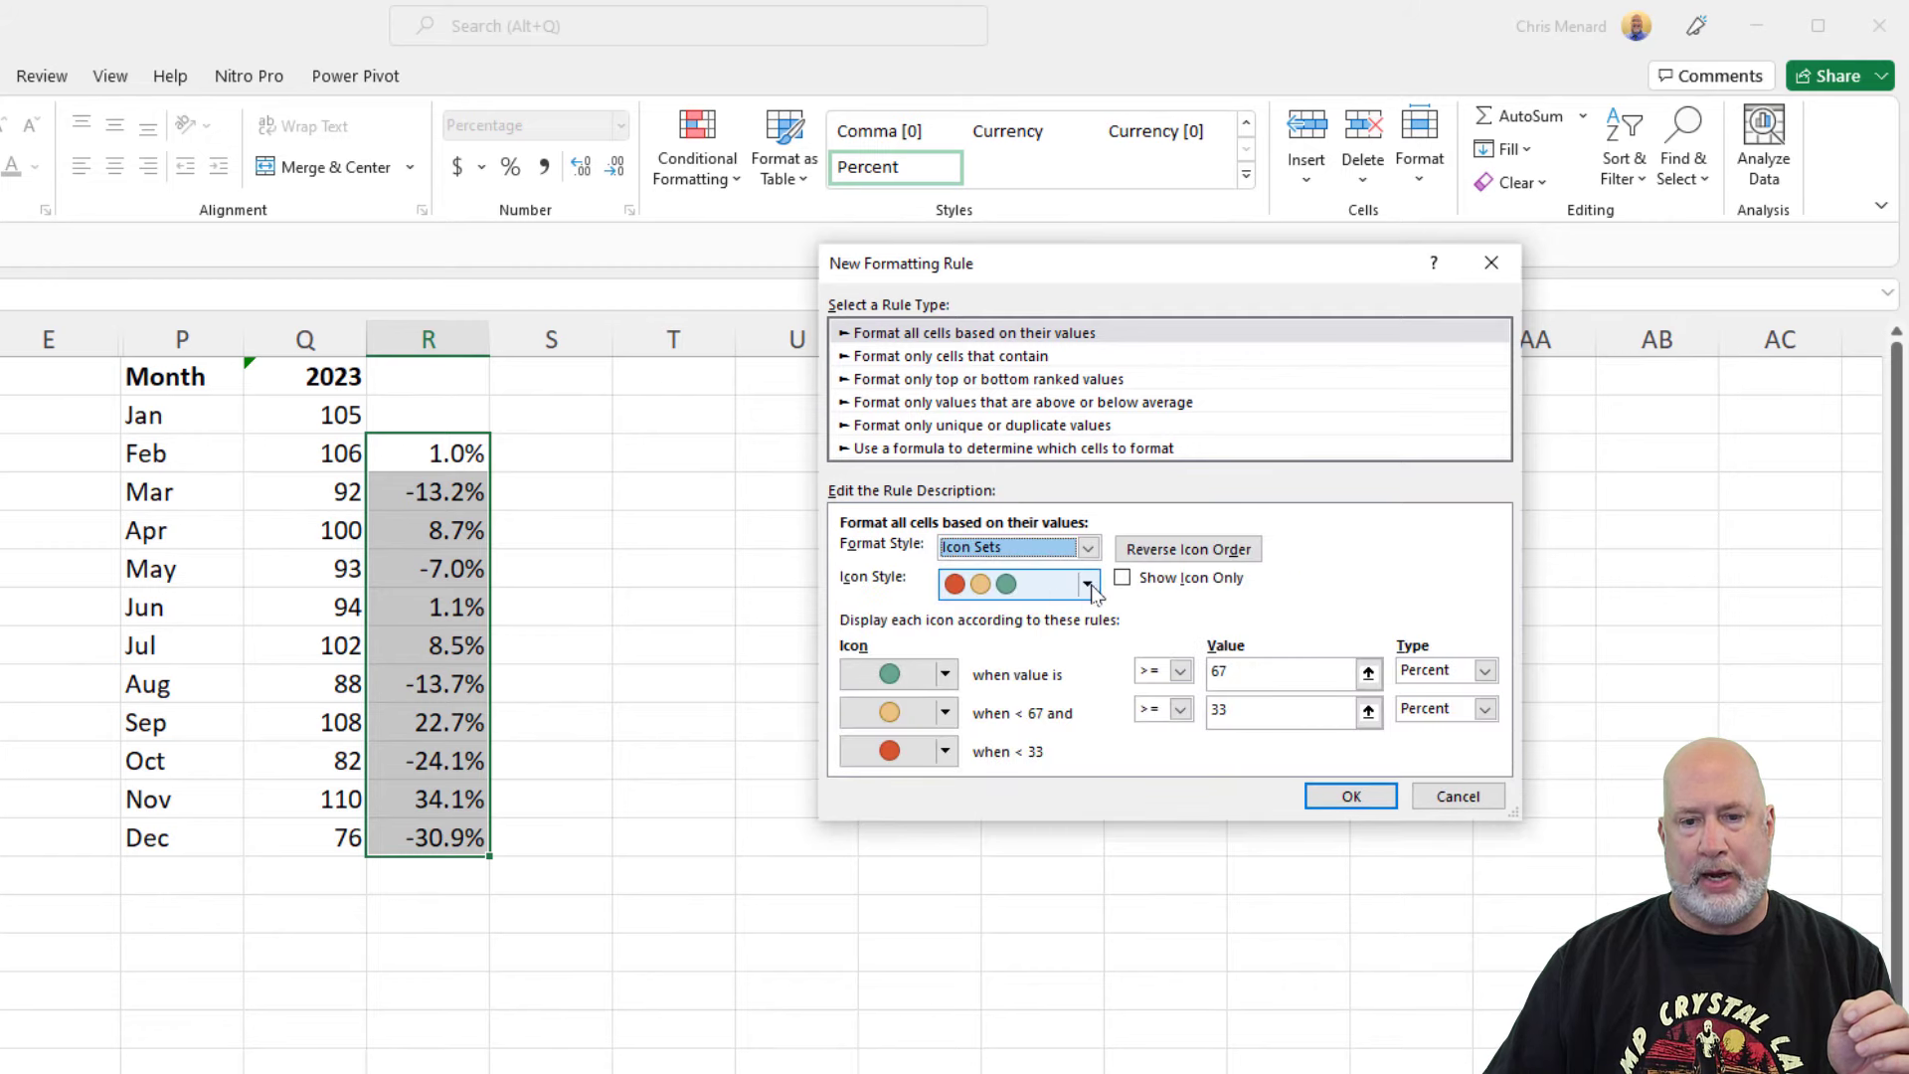
{"action": "left_click", "coordinate": [1088, 585]}
{"action": "left_click", "coordinate": [1034, 656]}
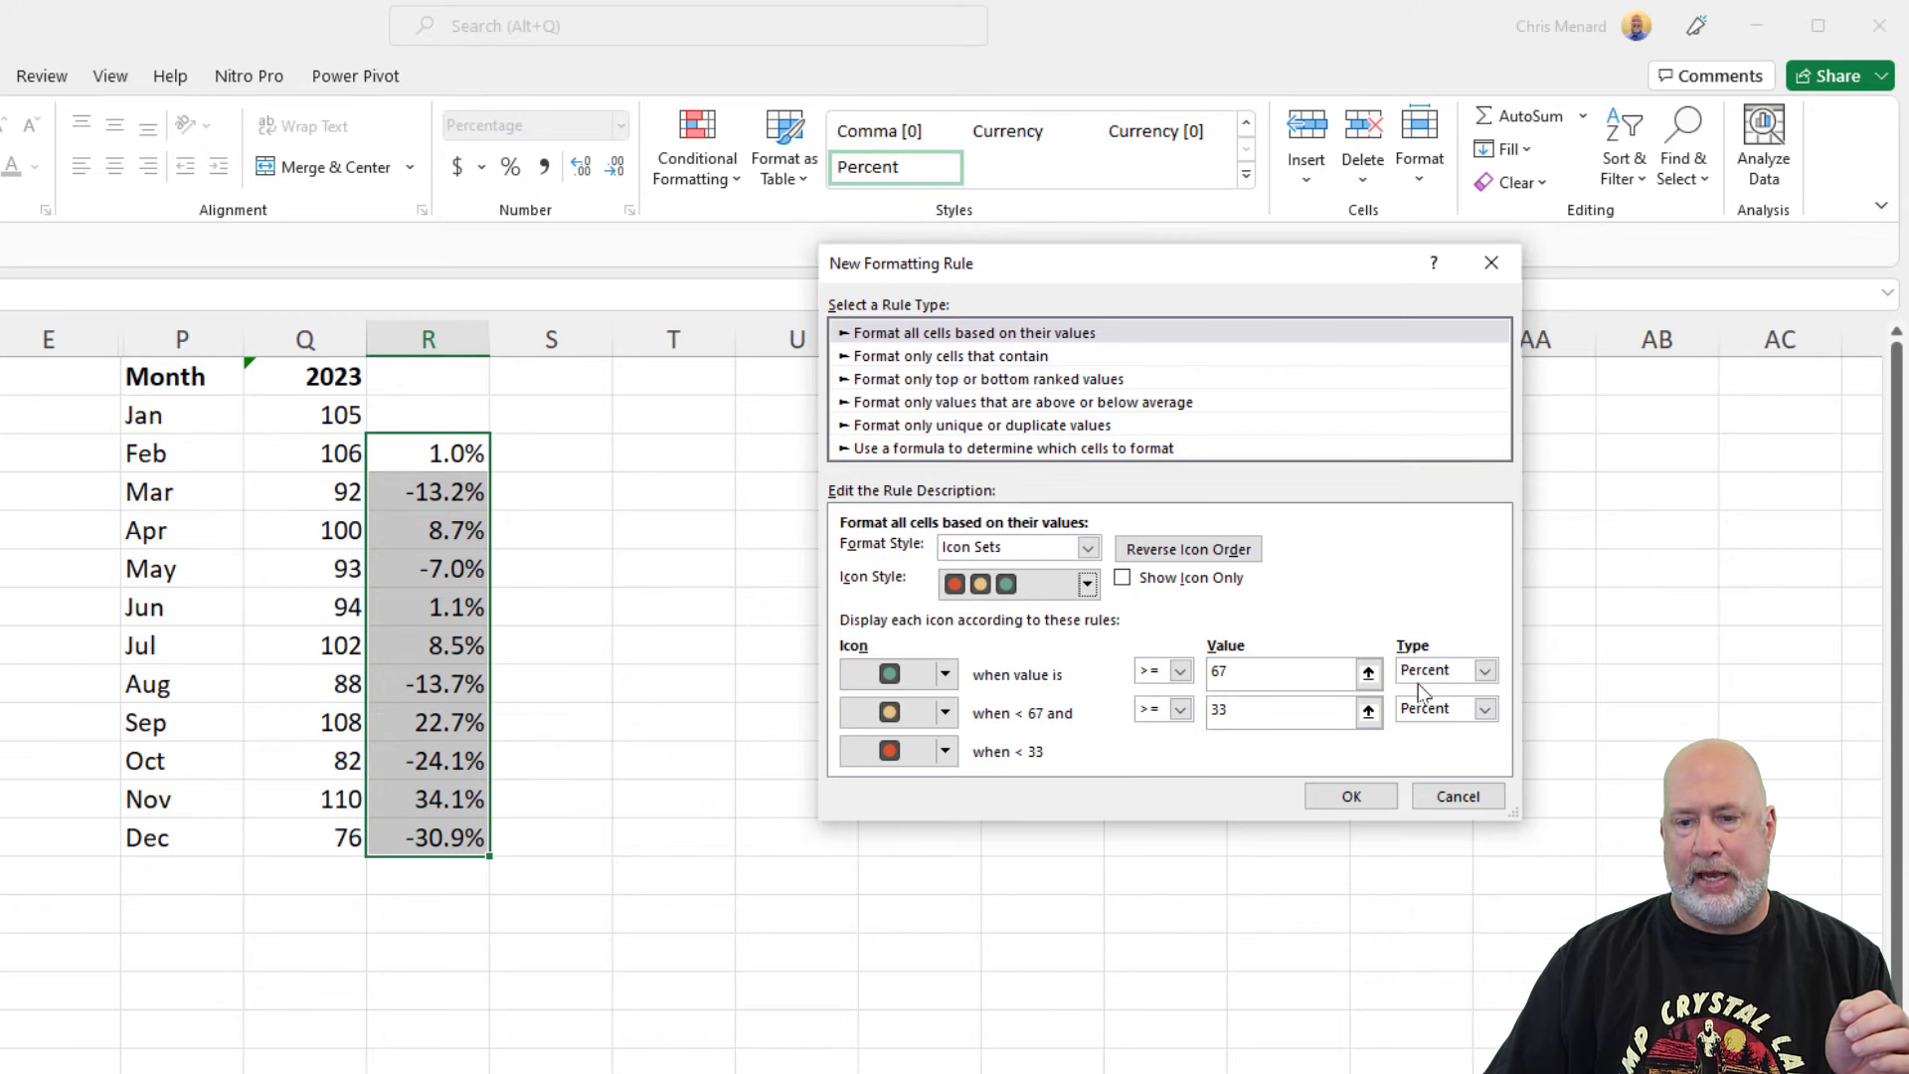
Step: Set both traffic-light thresholds to Number type with value 0 and confirm the rule
{"action": "left_click", "coordinate": [1485, 674]}
{"action": "left_click", "coordinate": [1464, 700]}
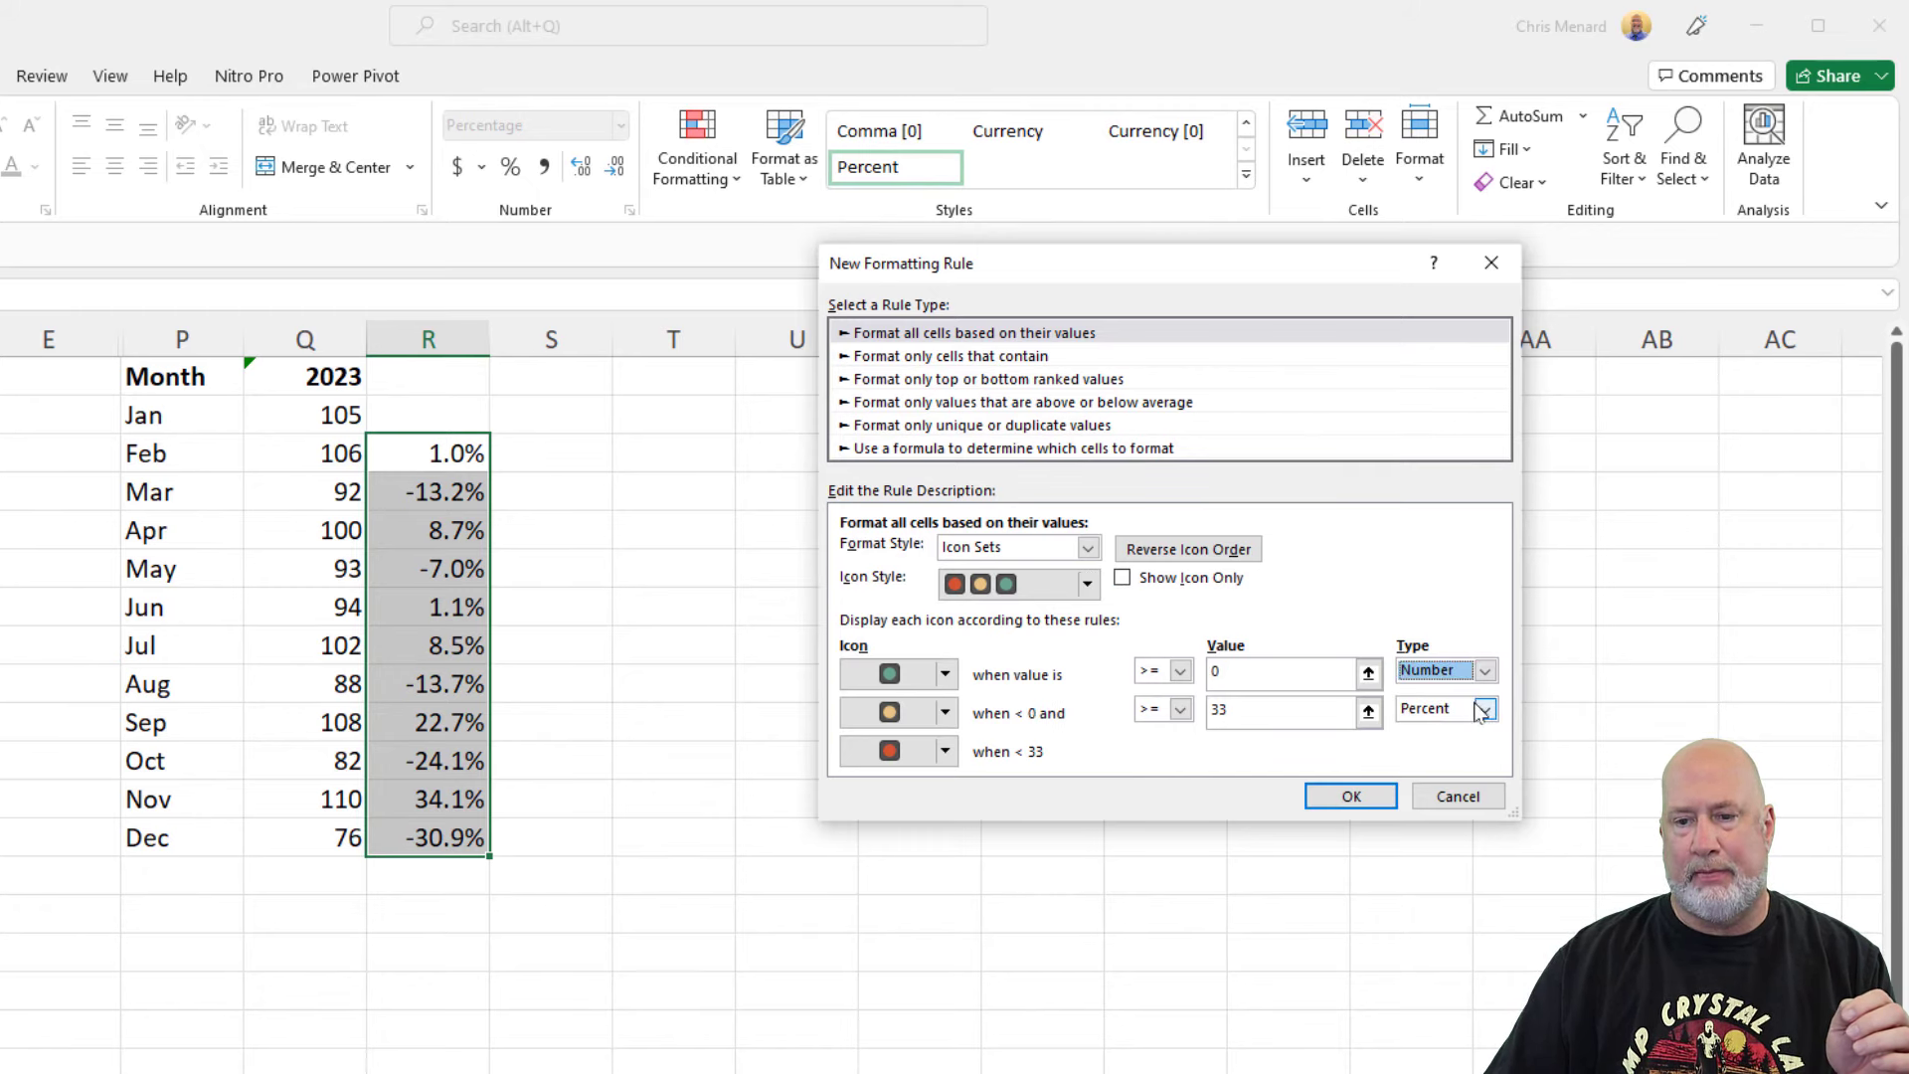
{"action": "left_click", "coordinate": [1437, 710]}
{"action": "left_click", "coordinate": [1437, 733]}
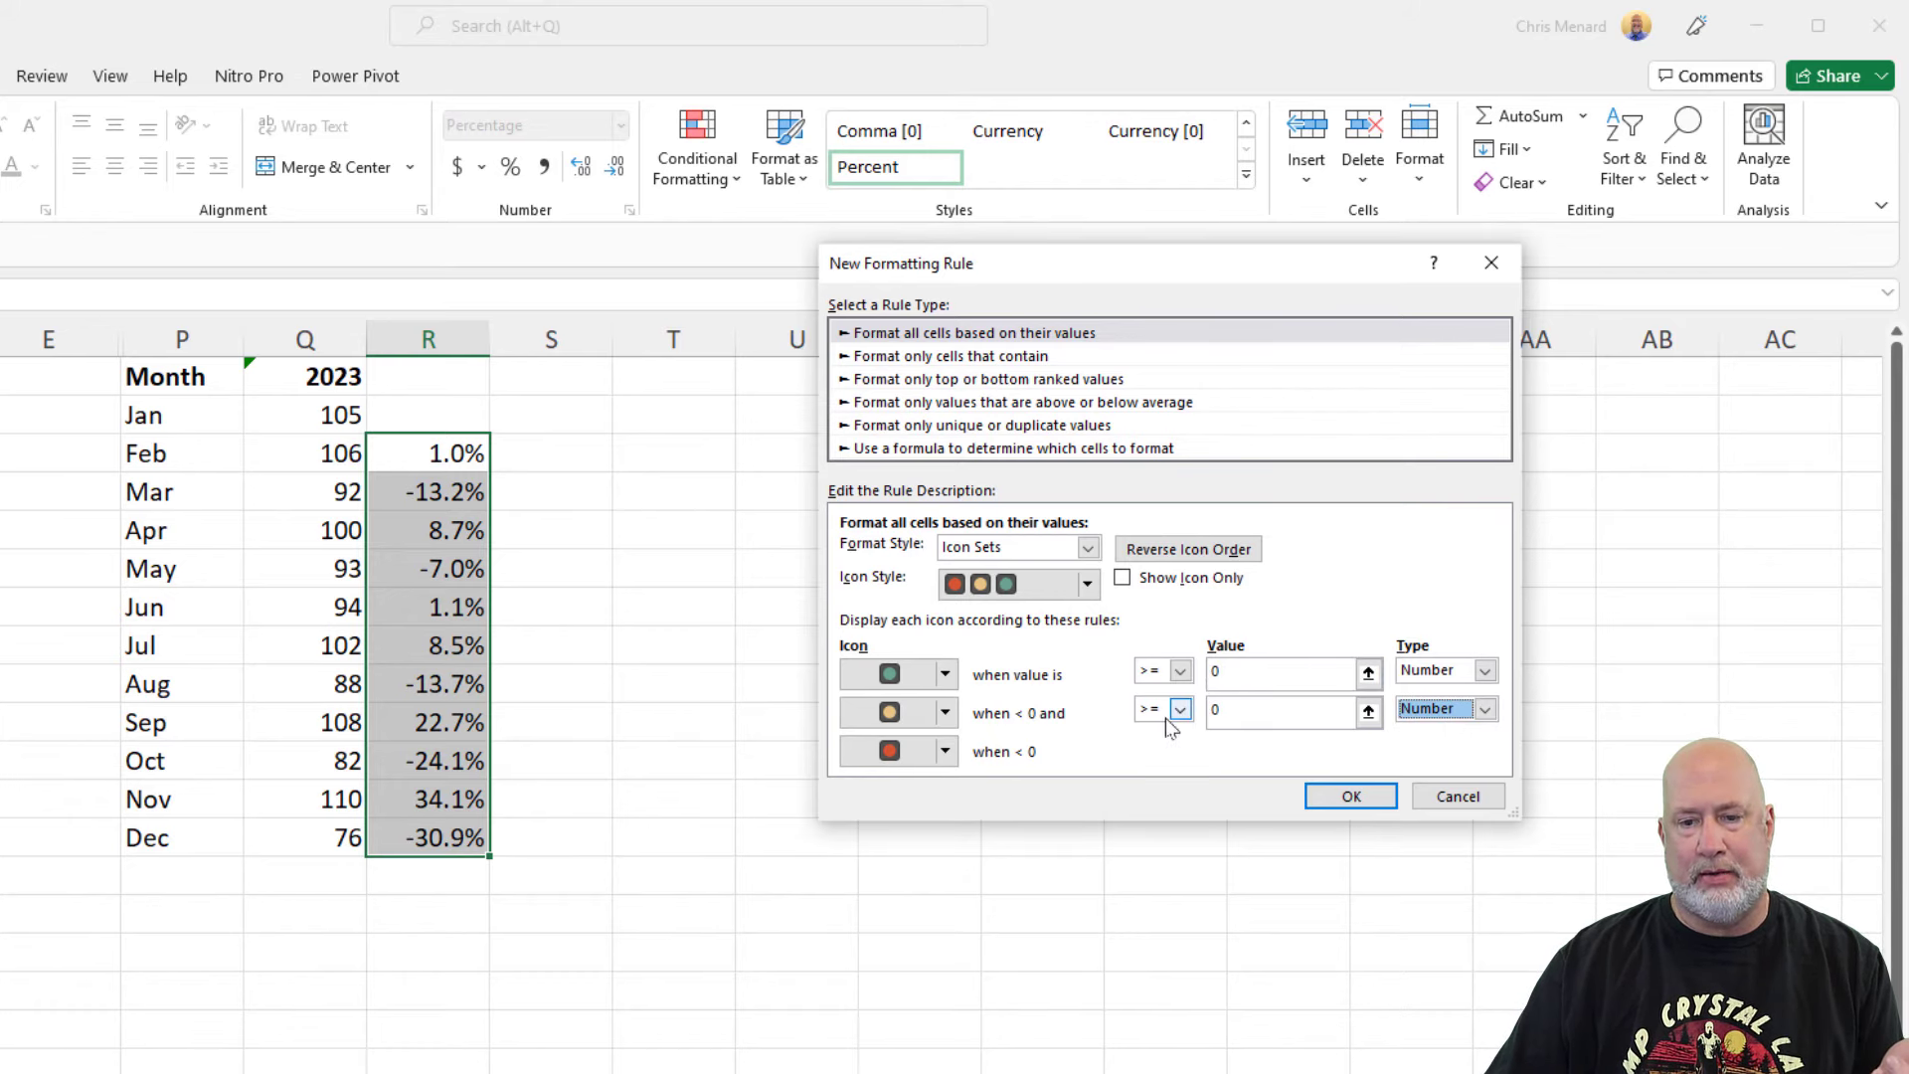
{"action": "left_click", "coordinate": [1348, 797]}
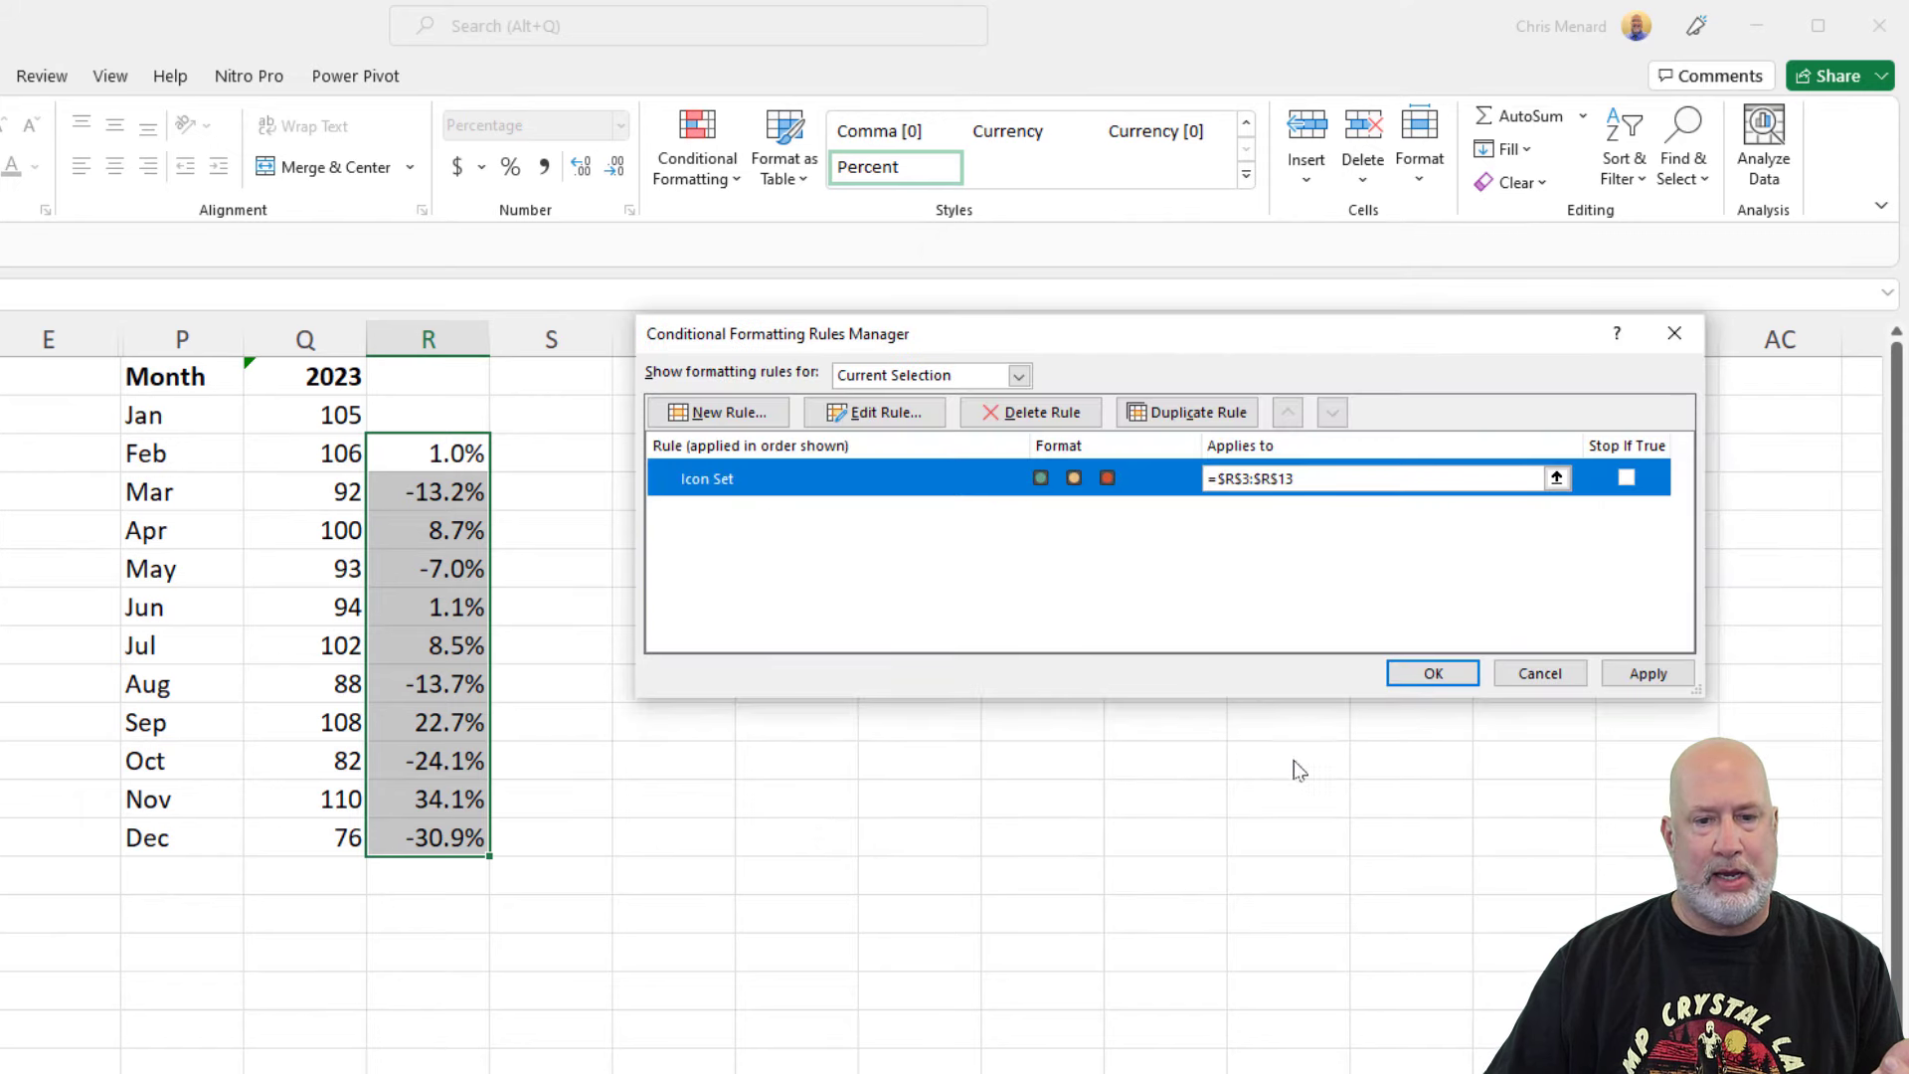
Step: Close the rules manager and change March's 2023 value in Q4 to 106
{"action": "left_click", "coordinate": [1433, 673]}
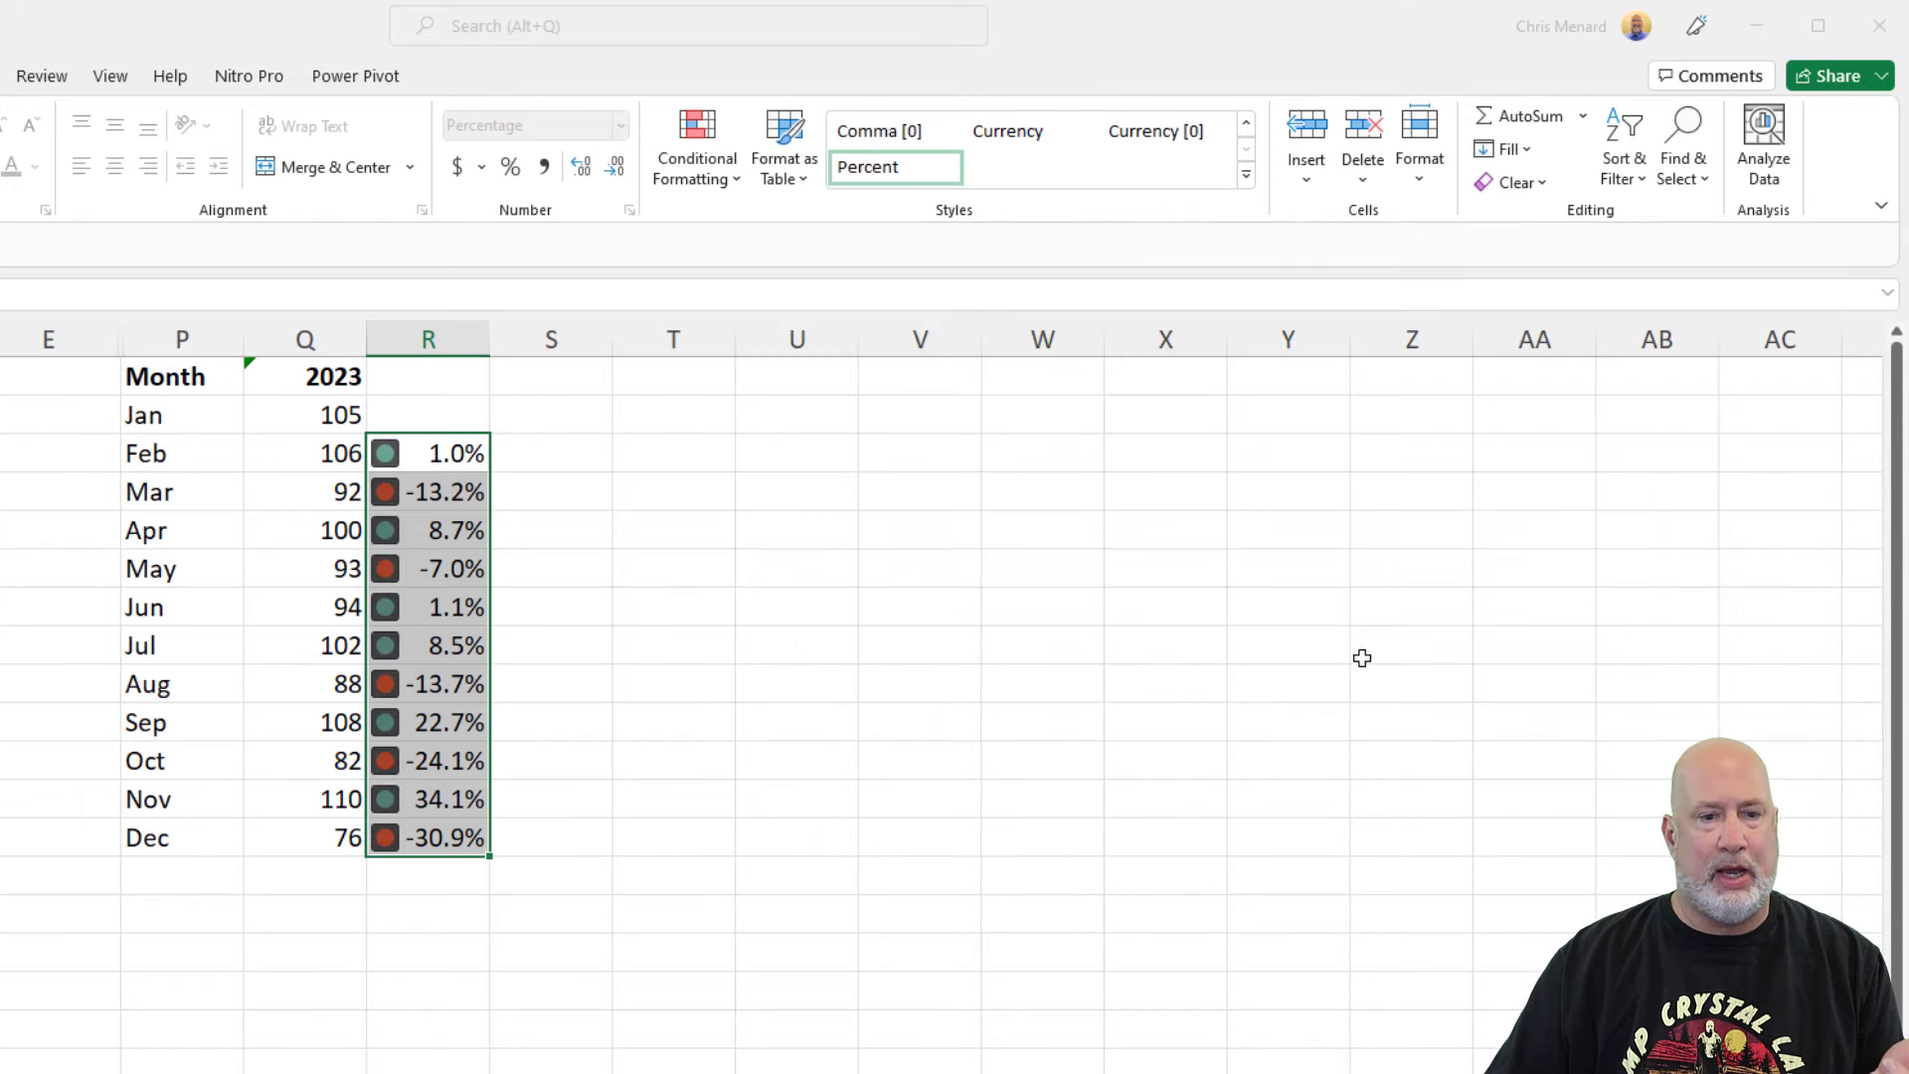
{"action": "left_click", "coordinate": [737, 526]}
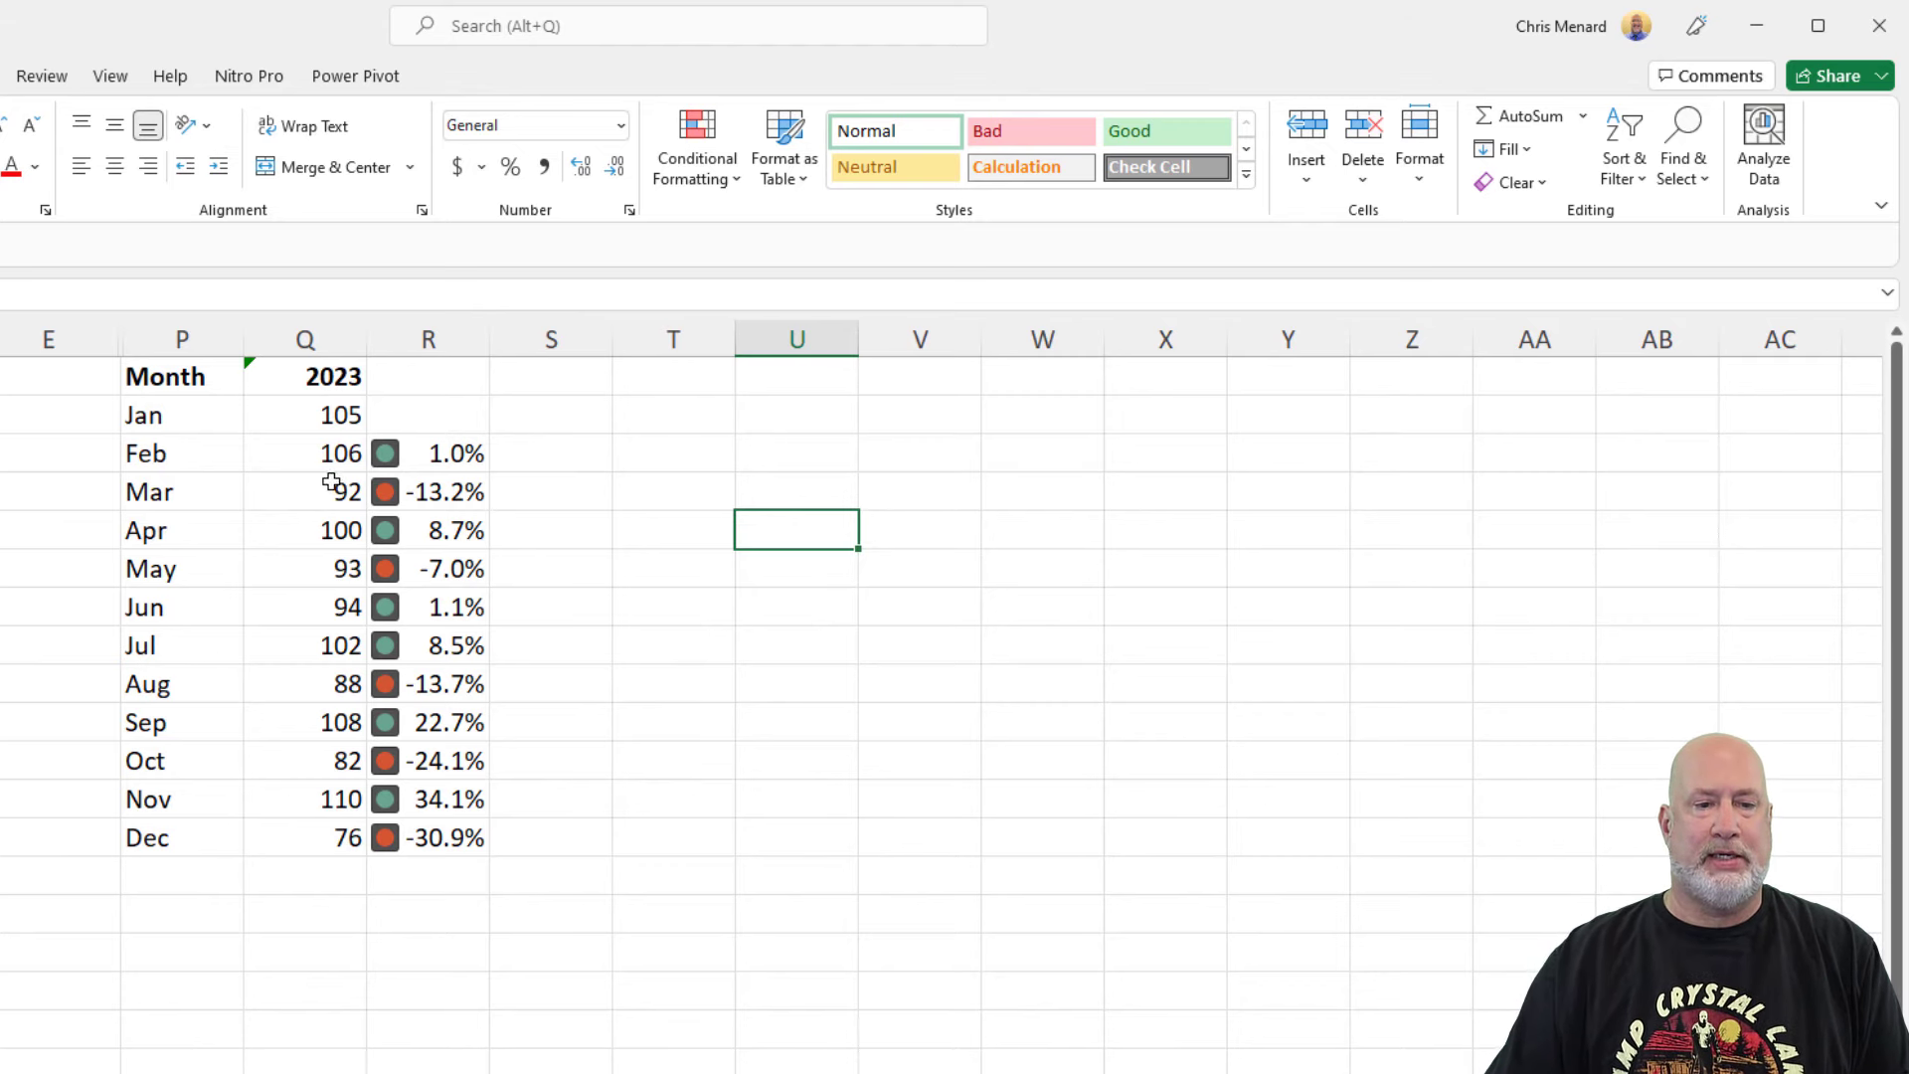
{"action": "left_click", "coordinate": [331, 484]}
{"action": "type", "text": "100"}
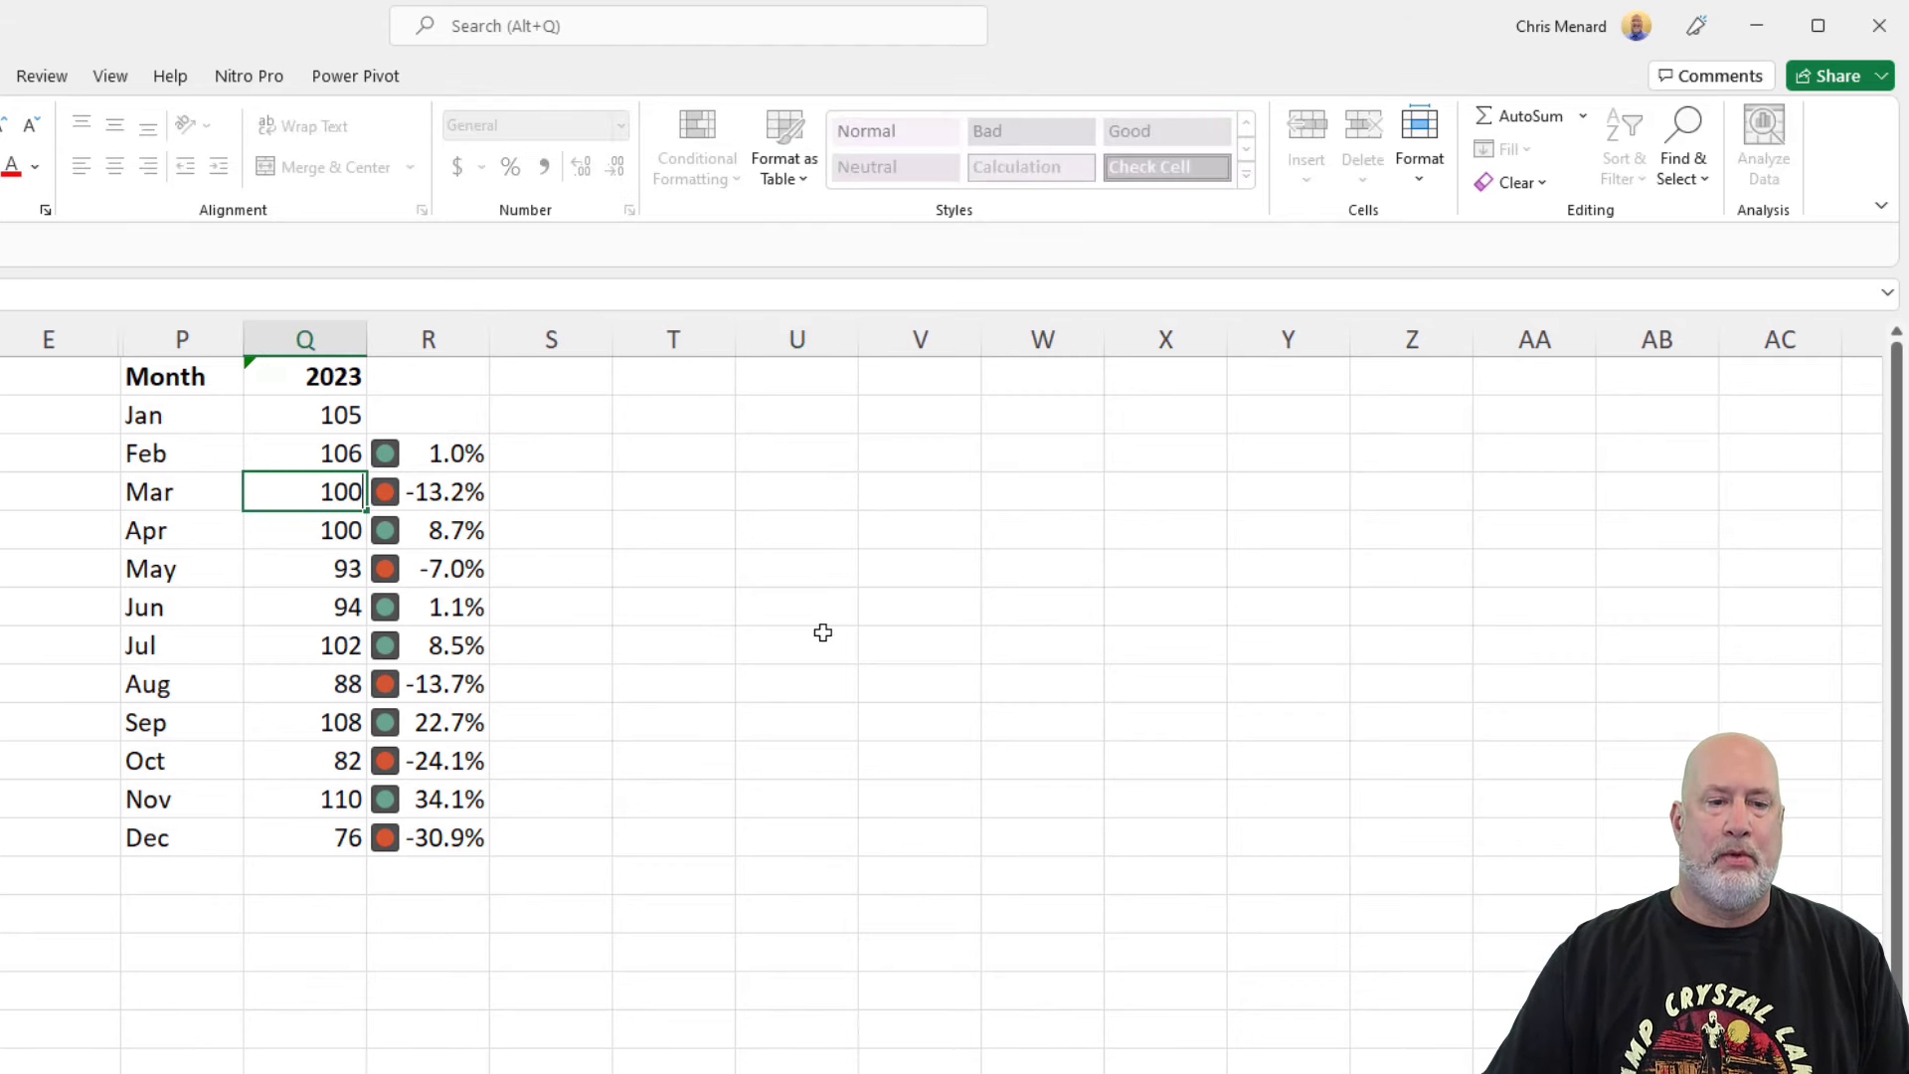
{"action": "key", "text": "BackSpace"}
{"action": "type", "text": "6"}
{"action": "key", "text": "Return"}
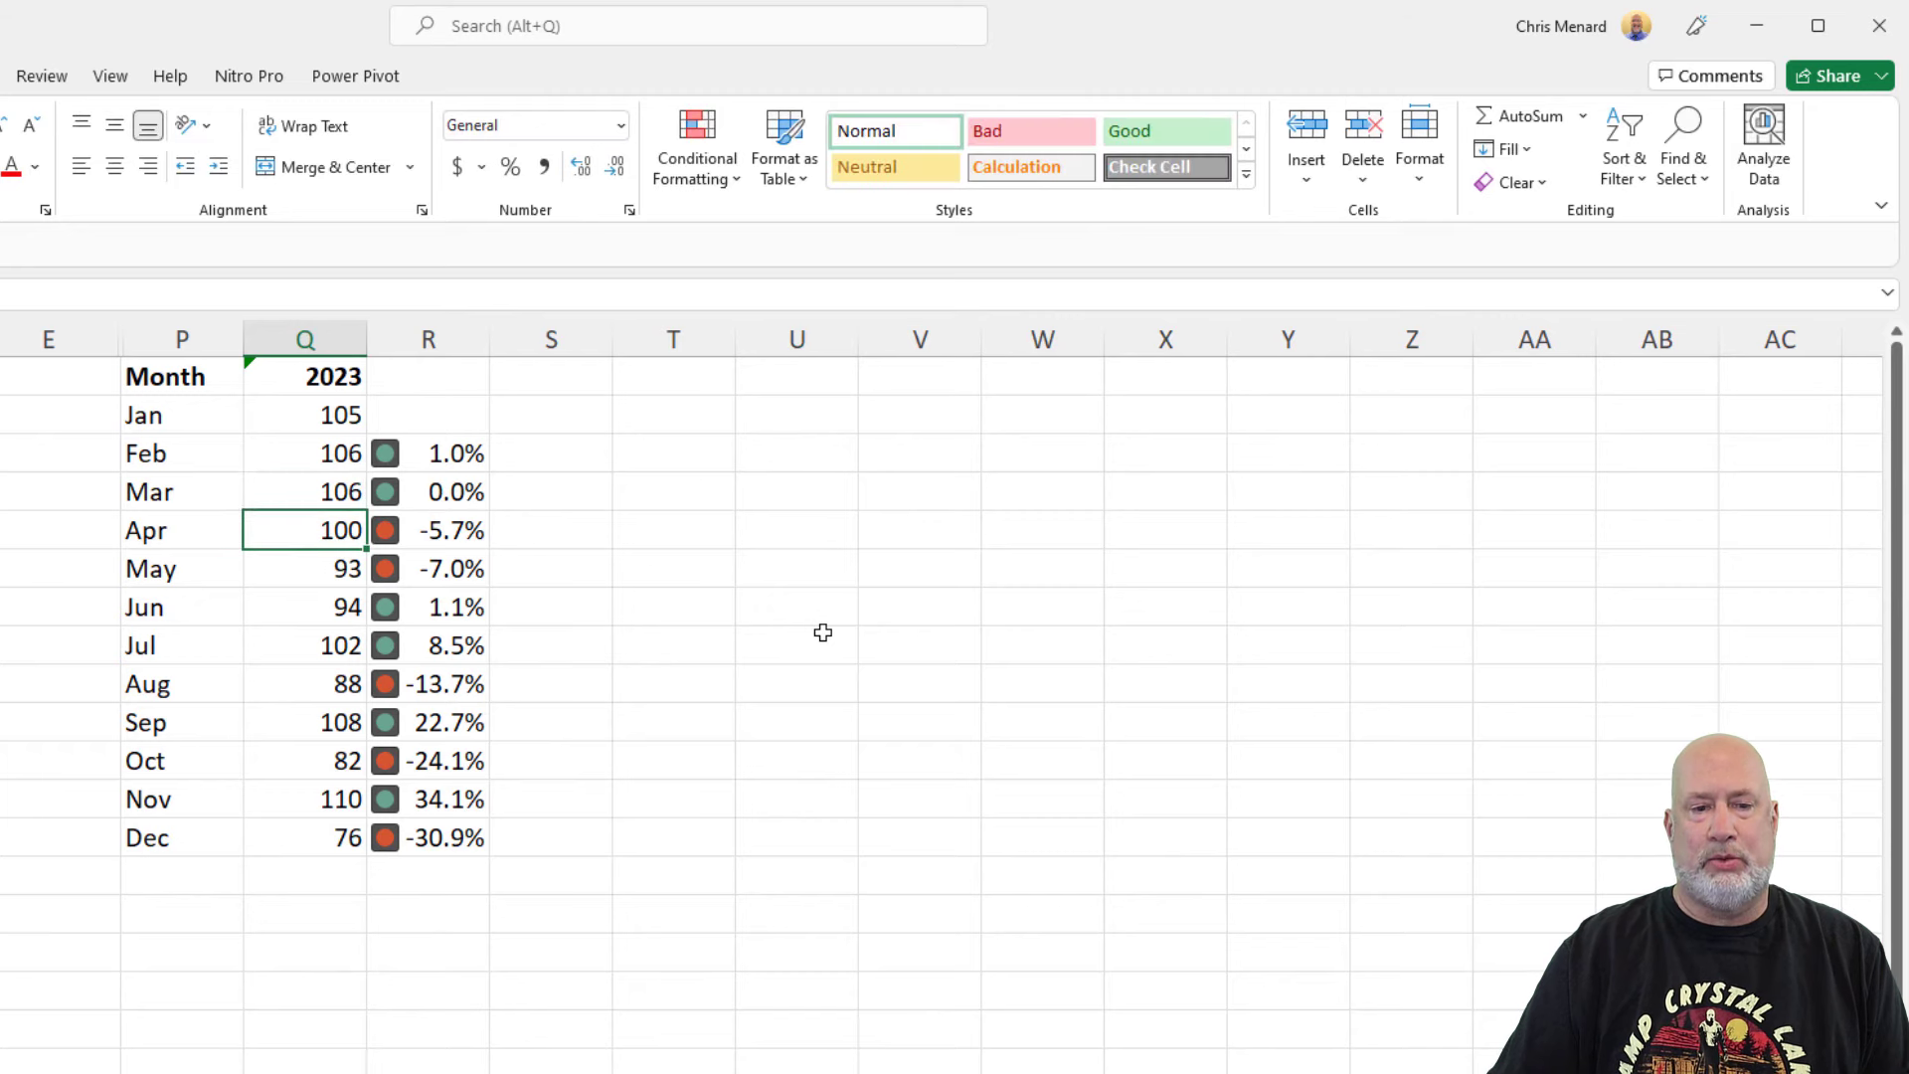
{"action": "key", "text": "Up"}
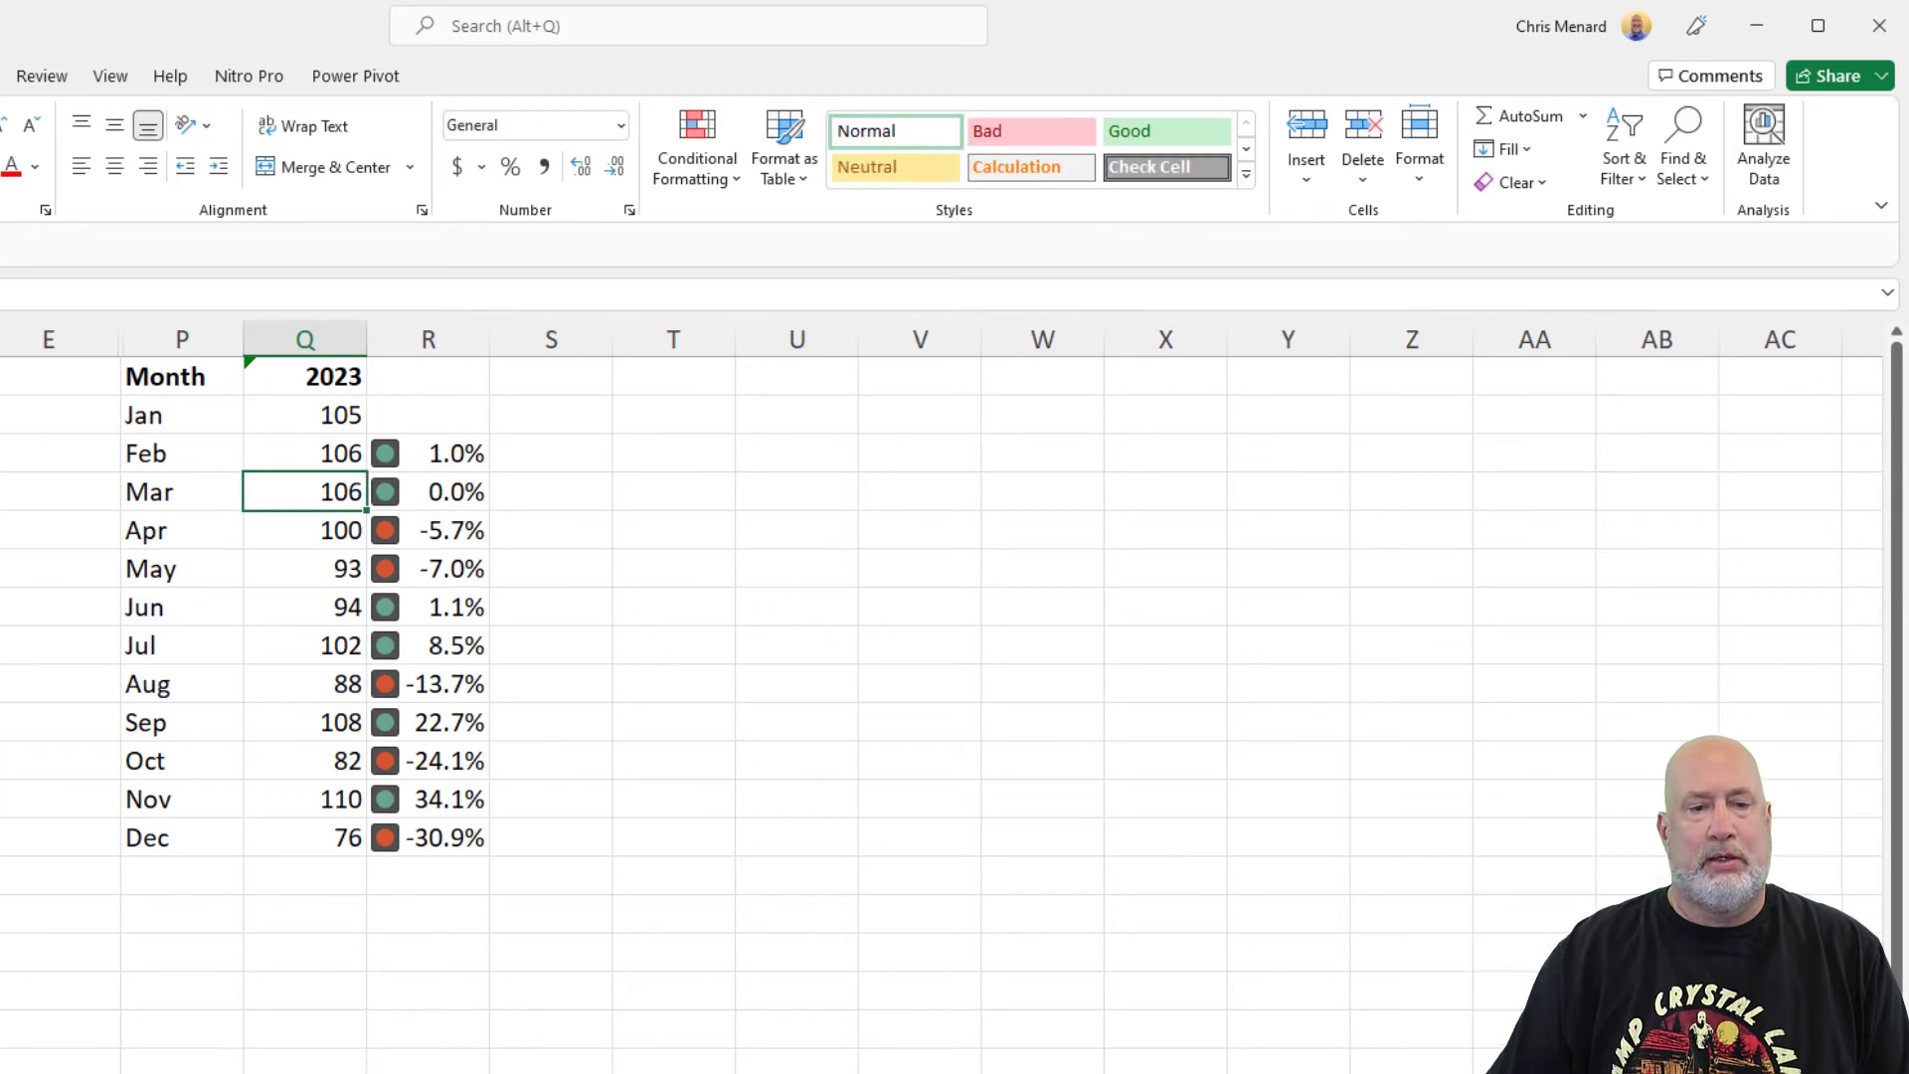
Step: Edit the R3:R13 traffic-light rule so green requires values > 0 instead of >= 0
{"action": "left_click", "coordinate": [454, 466]}
{"action": "left_click_drag", "start_coordinate": [455, 467], "coordinate": [444, 837]}
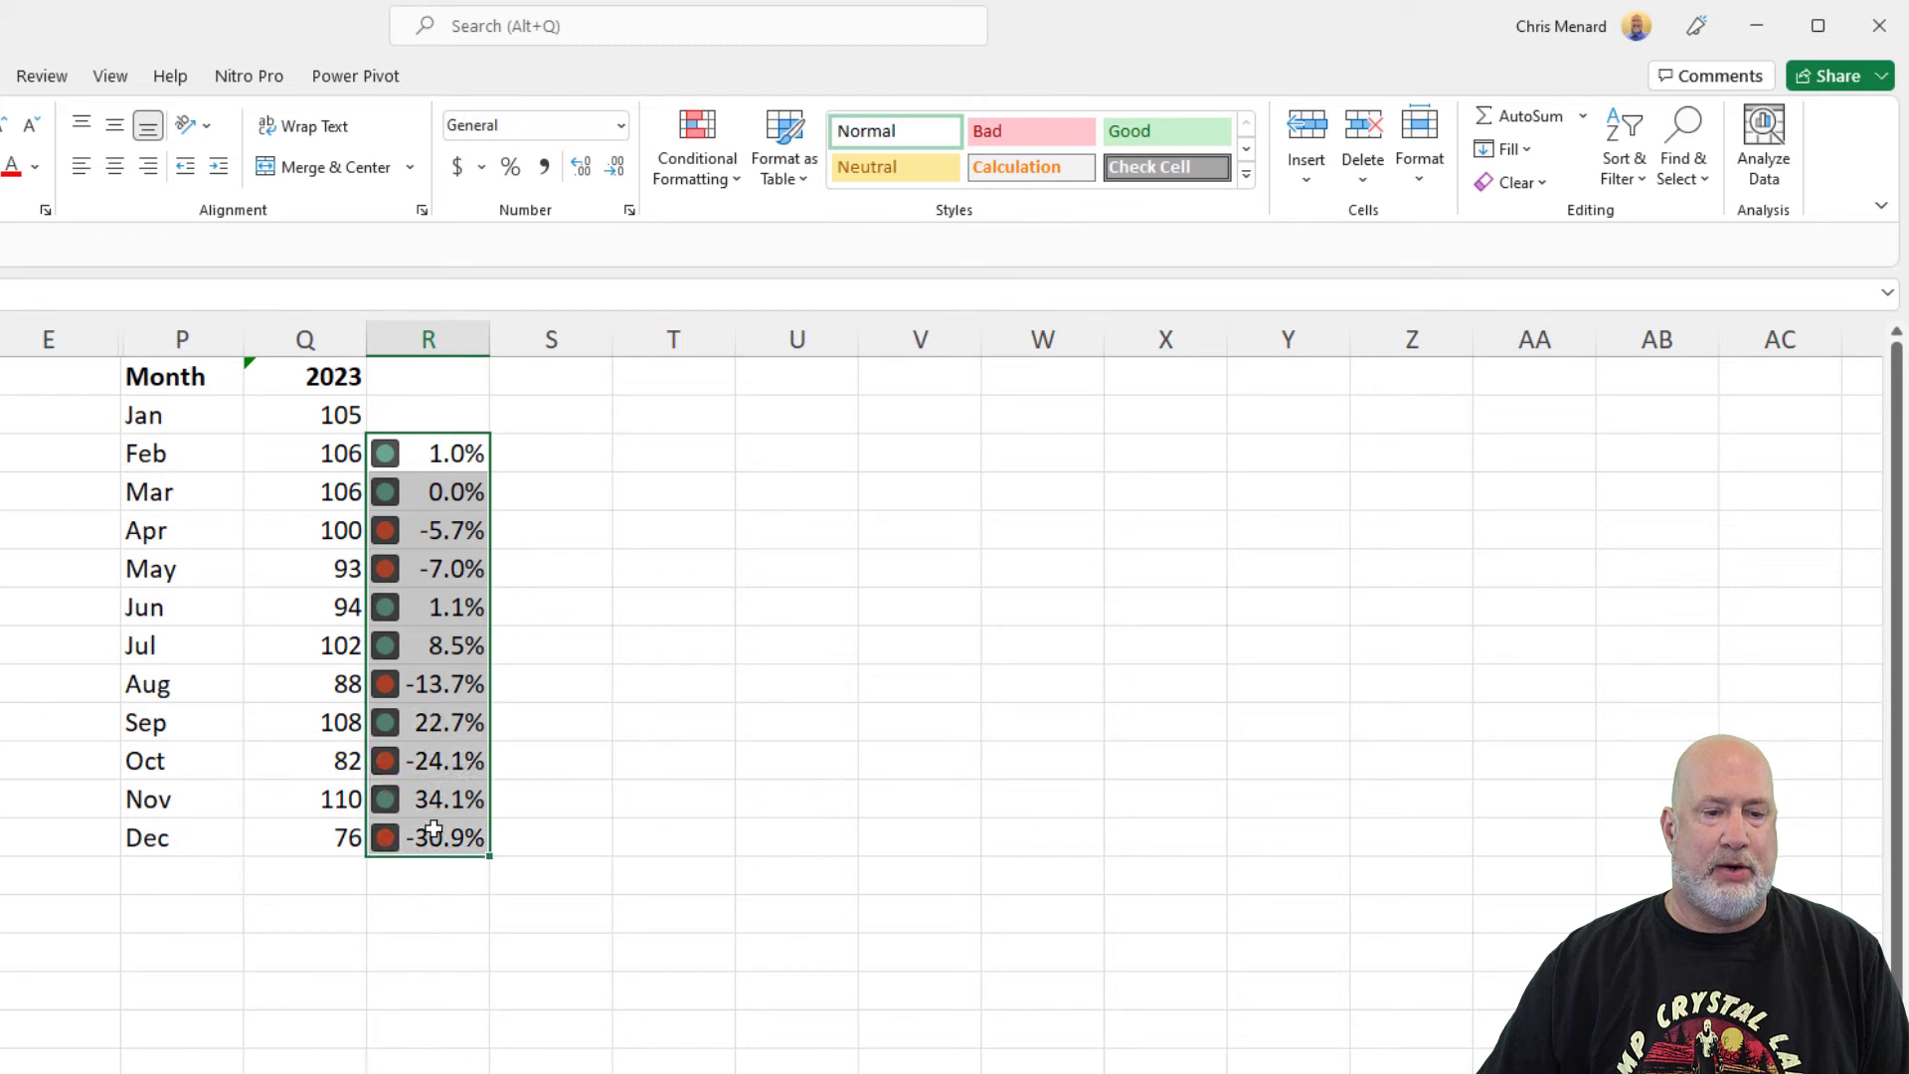
{"action": "left_click", "coordinate": [724, 179]}
{"action": "left_click", "coordinate": [768, 604]}
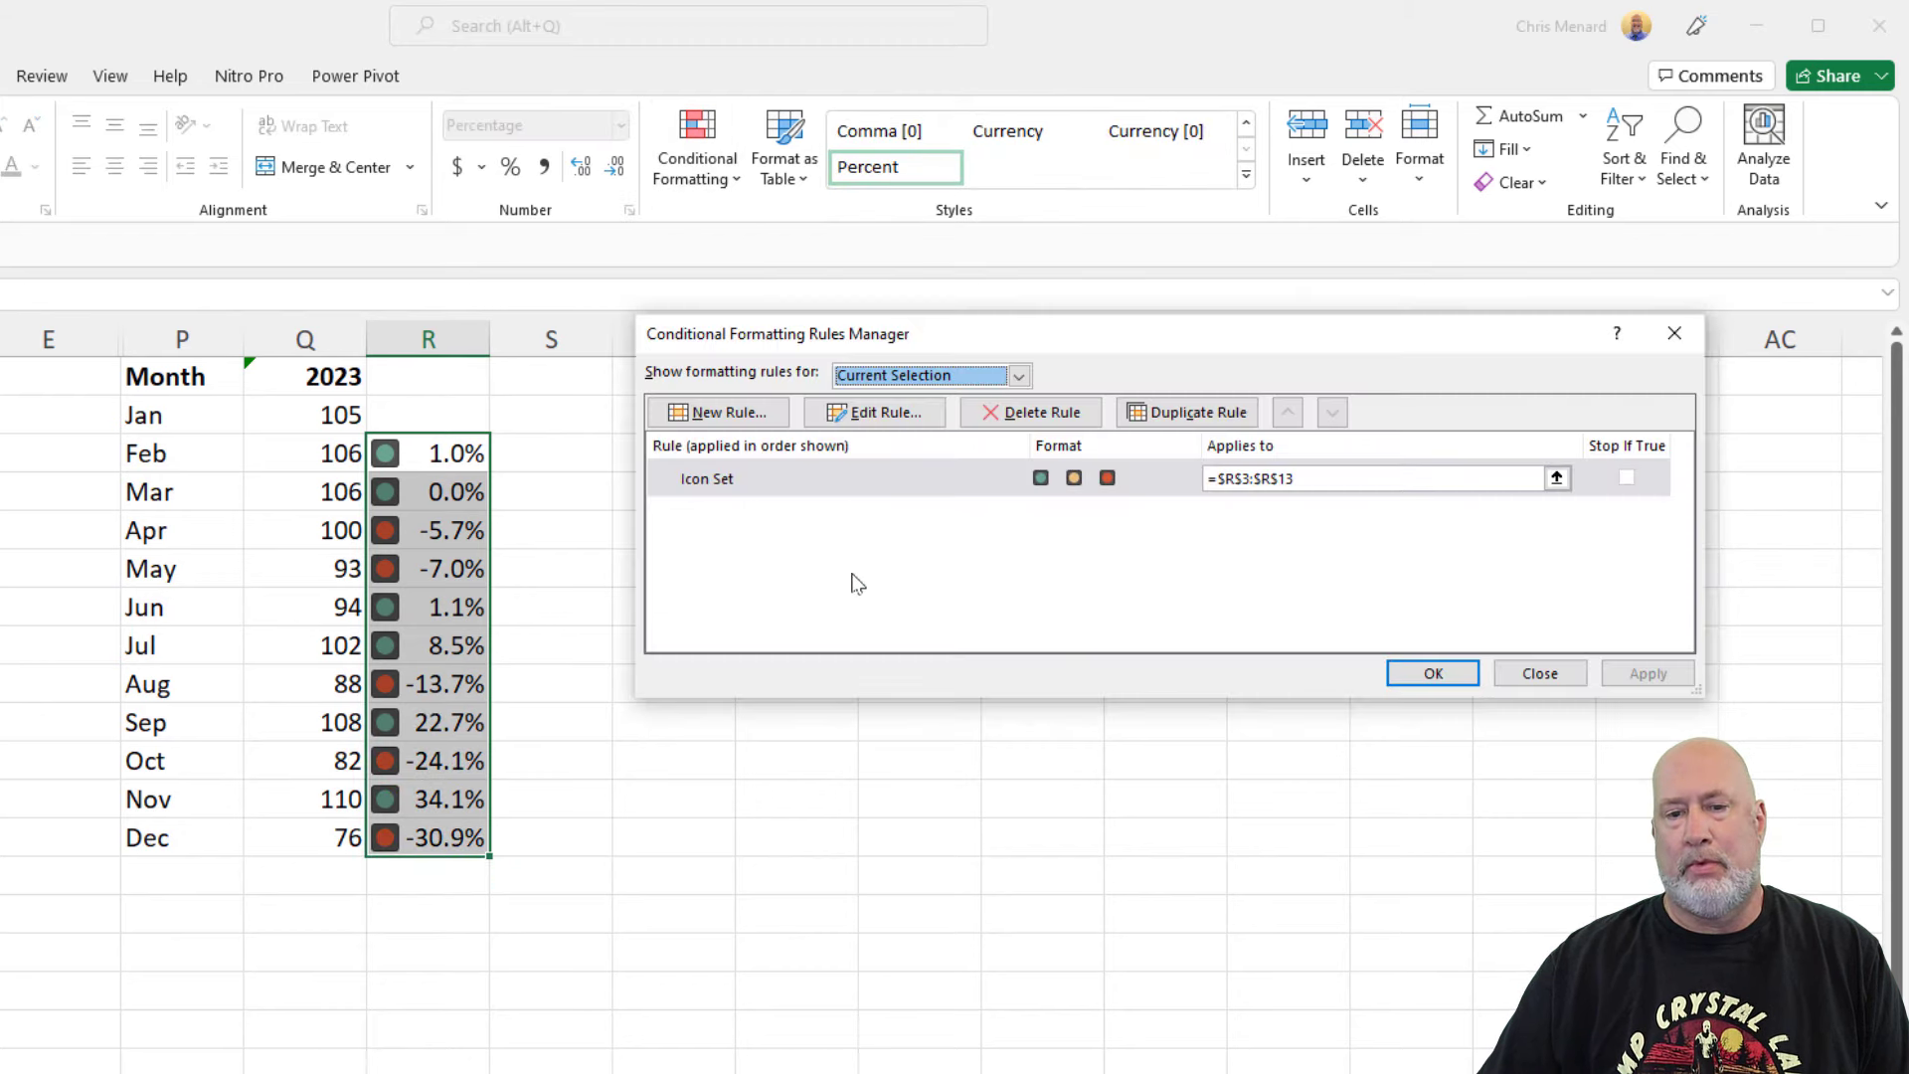
{"action": "left_click", "coordinate": [916, 411]}
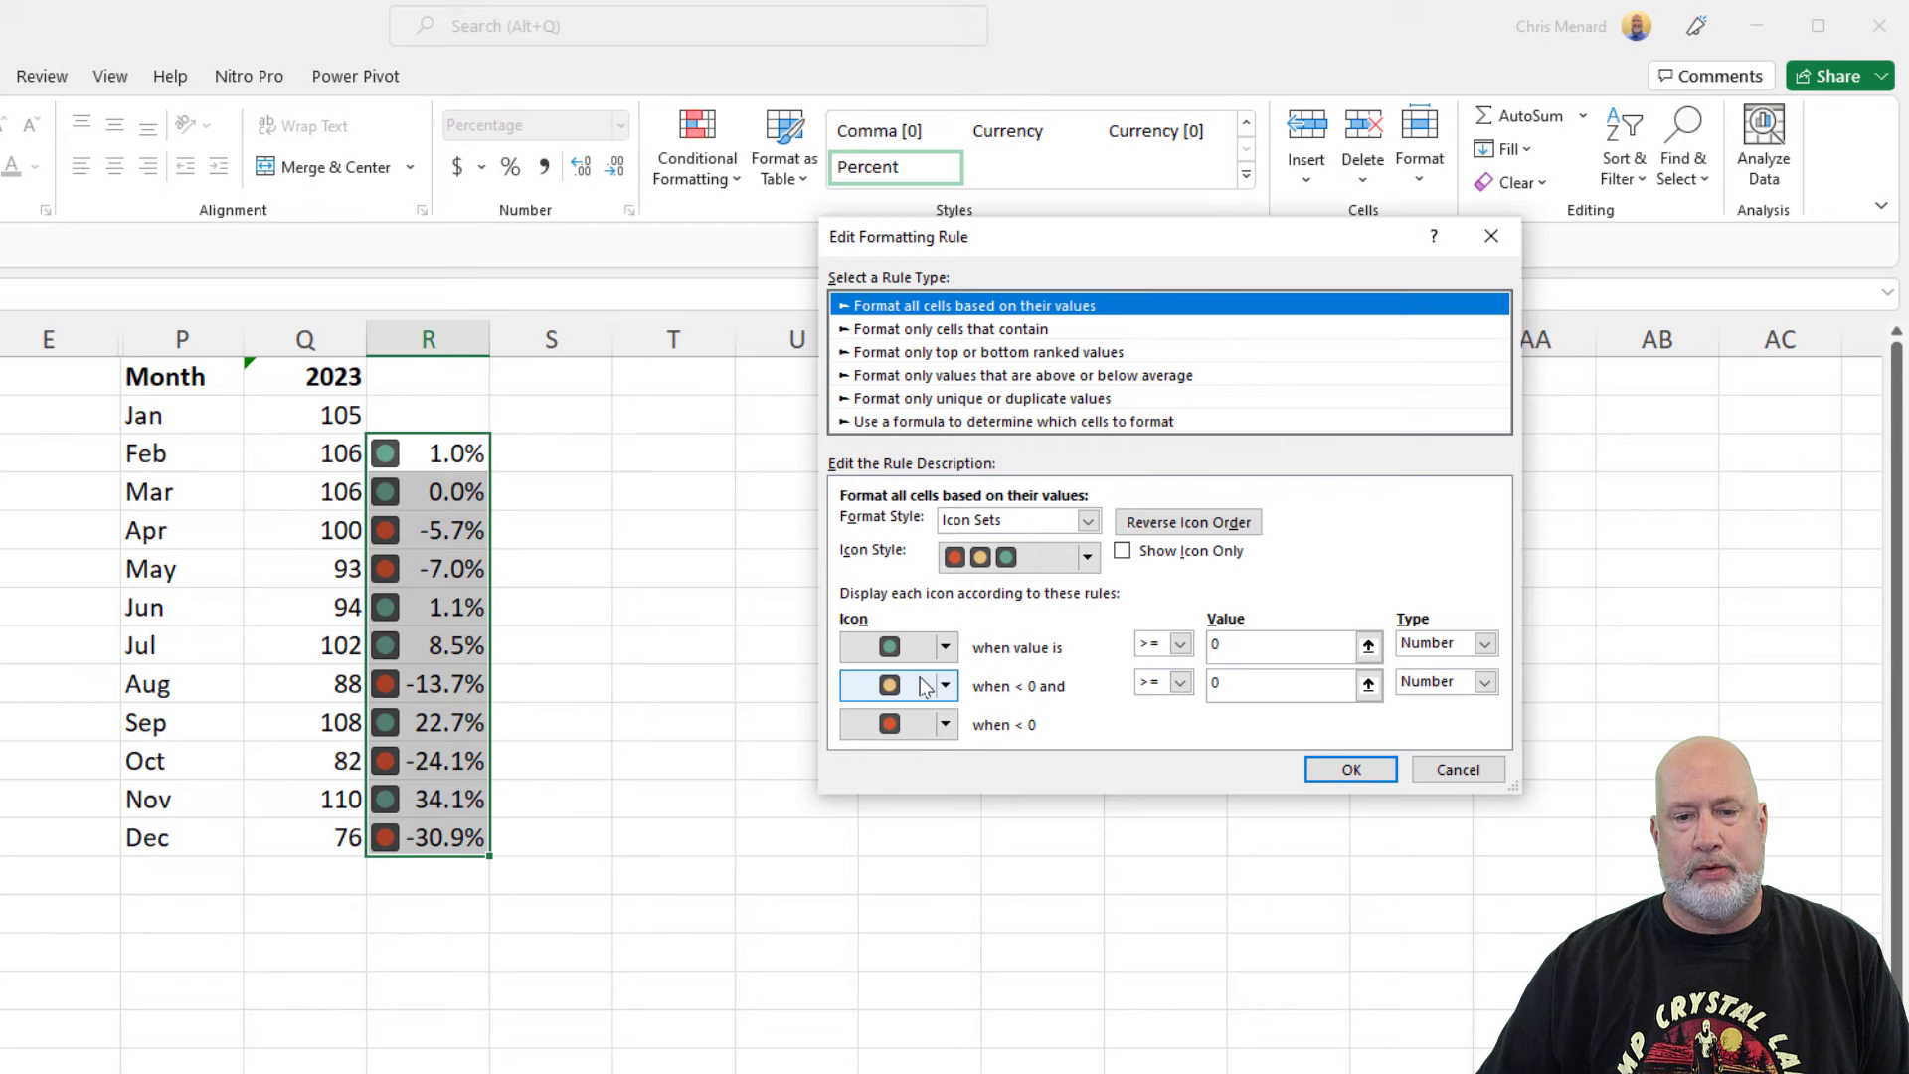
{"action": "left_click", "coordinate": [1178, 645]}
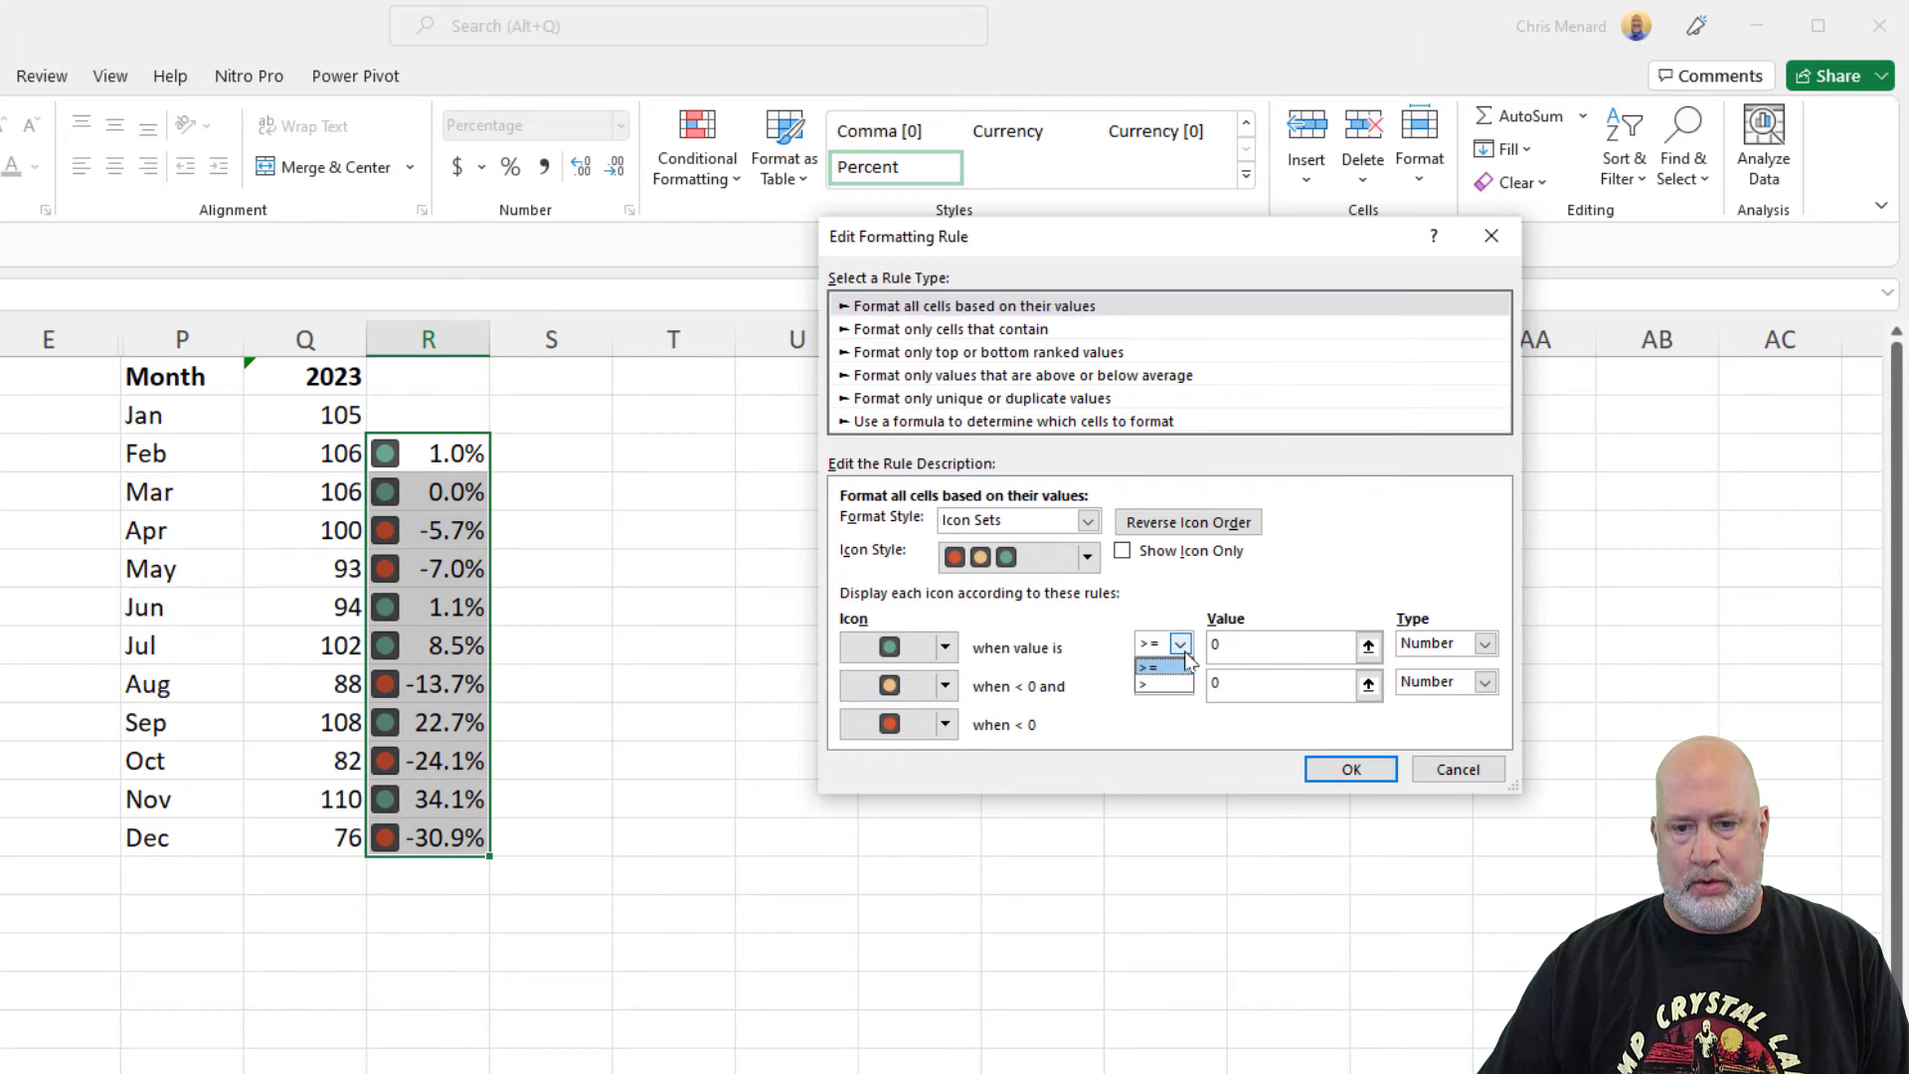
{"action": "left_click", "coordinate": [1166, 685]}
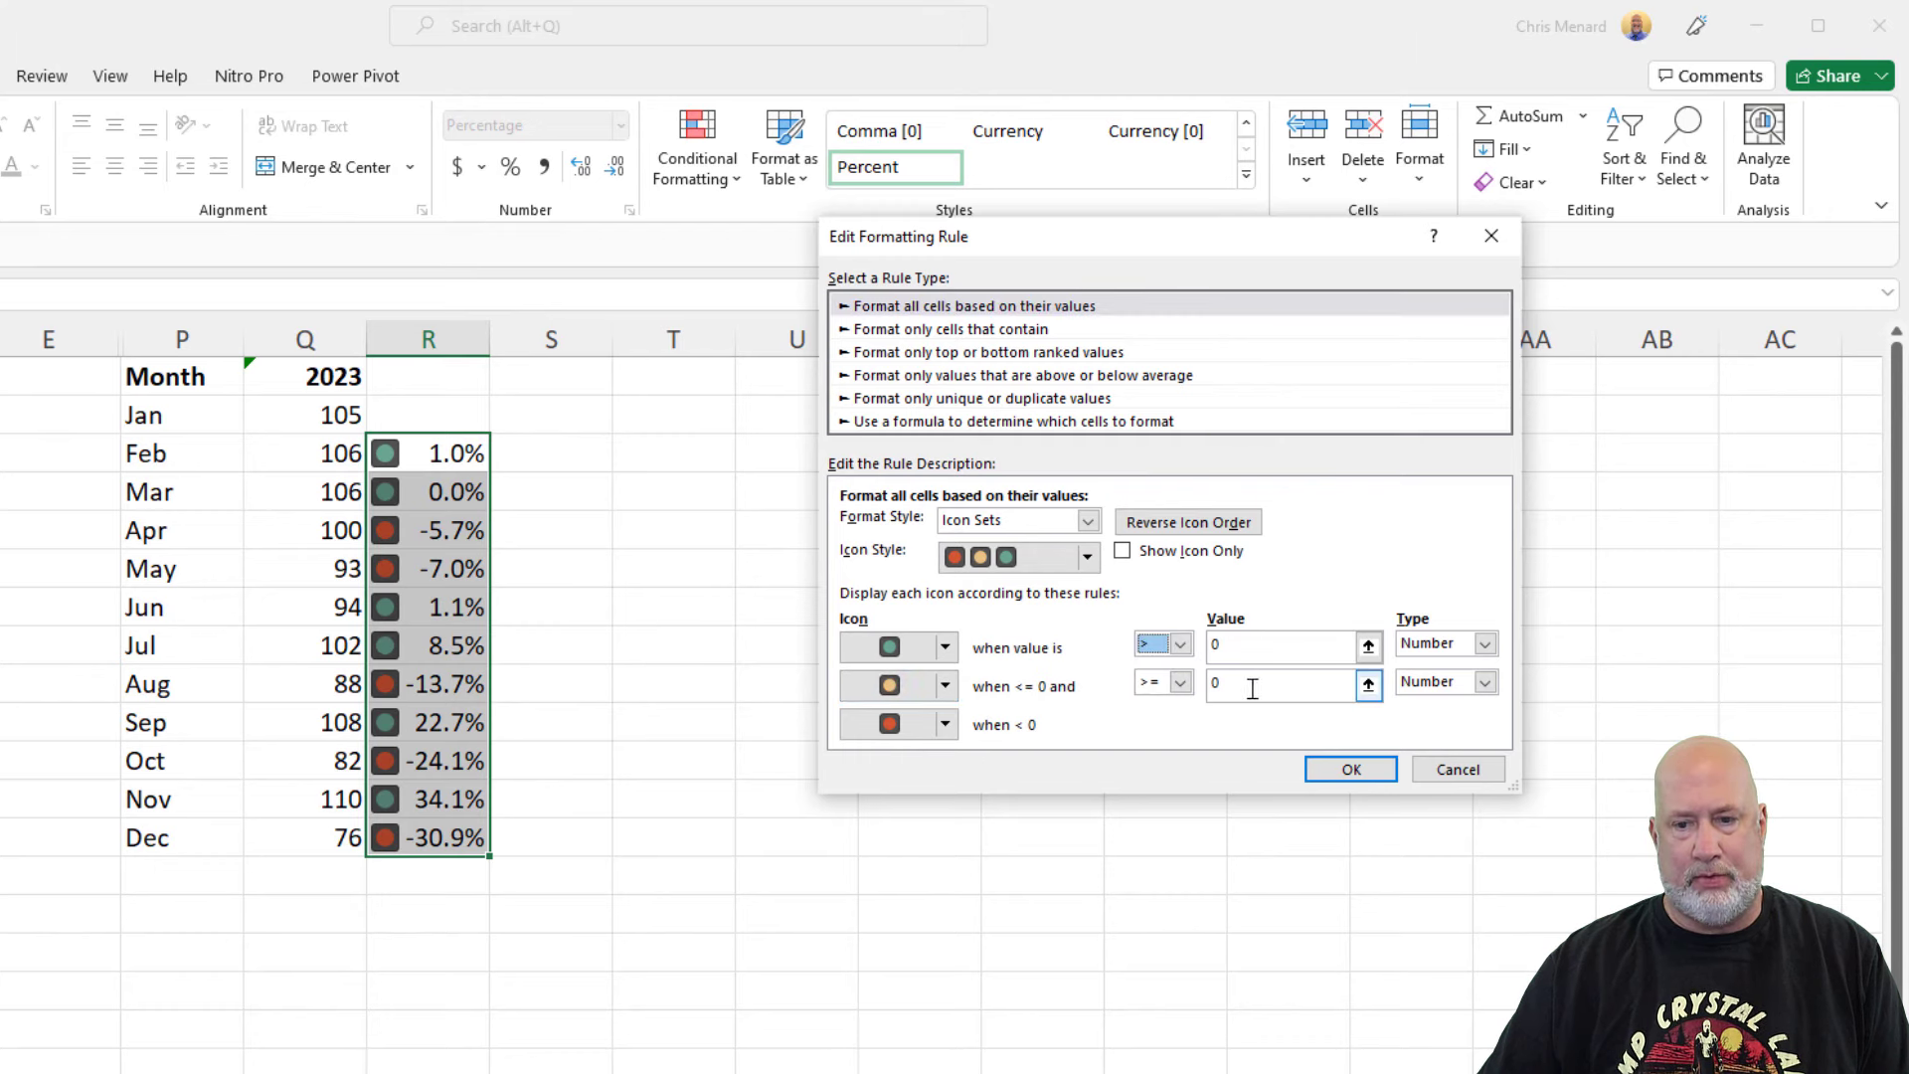
{"action": "left_click", "coordinate": [1355, 769]}
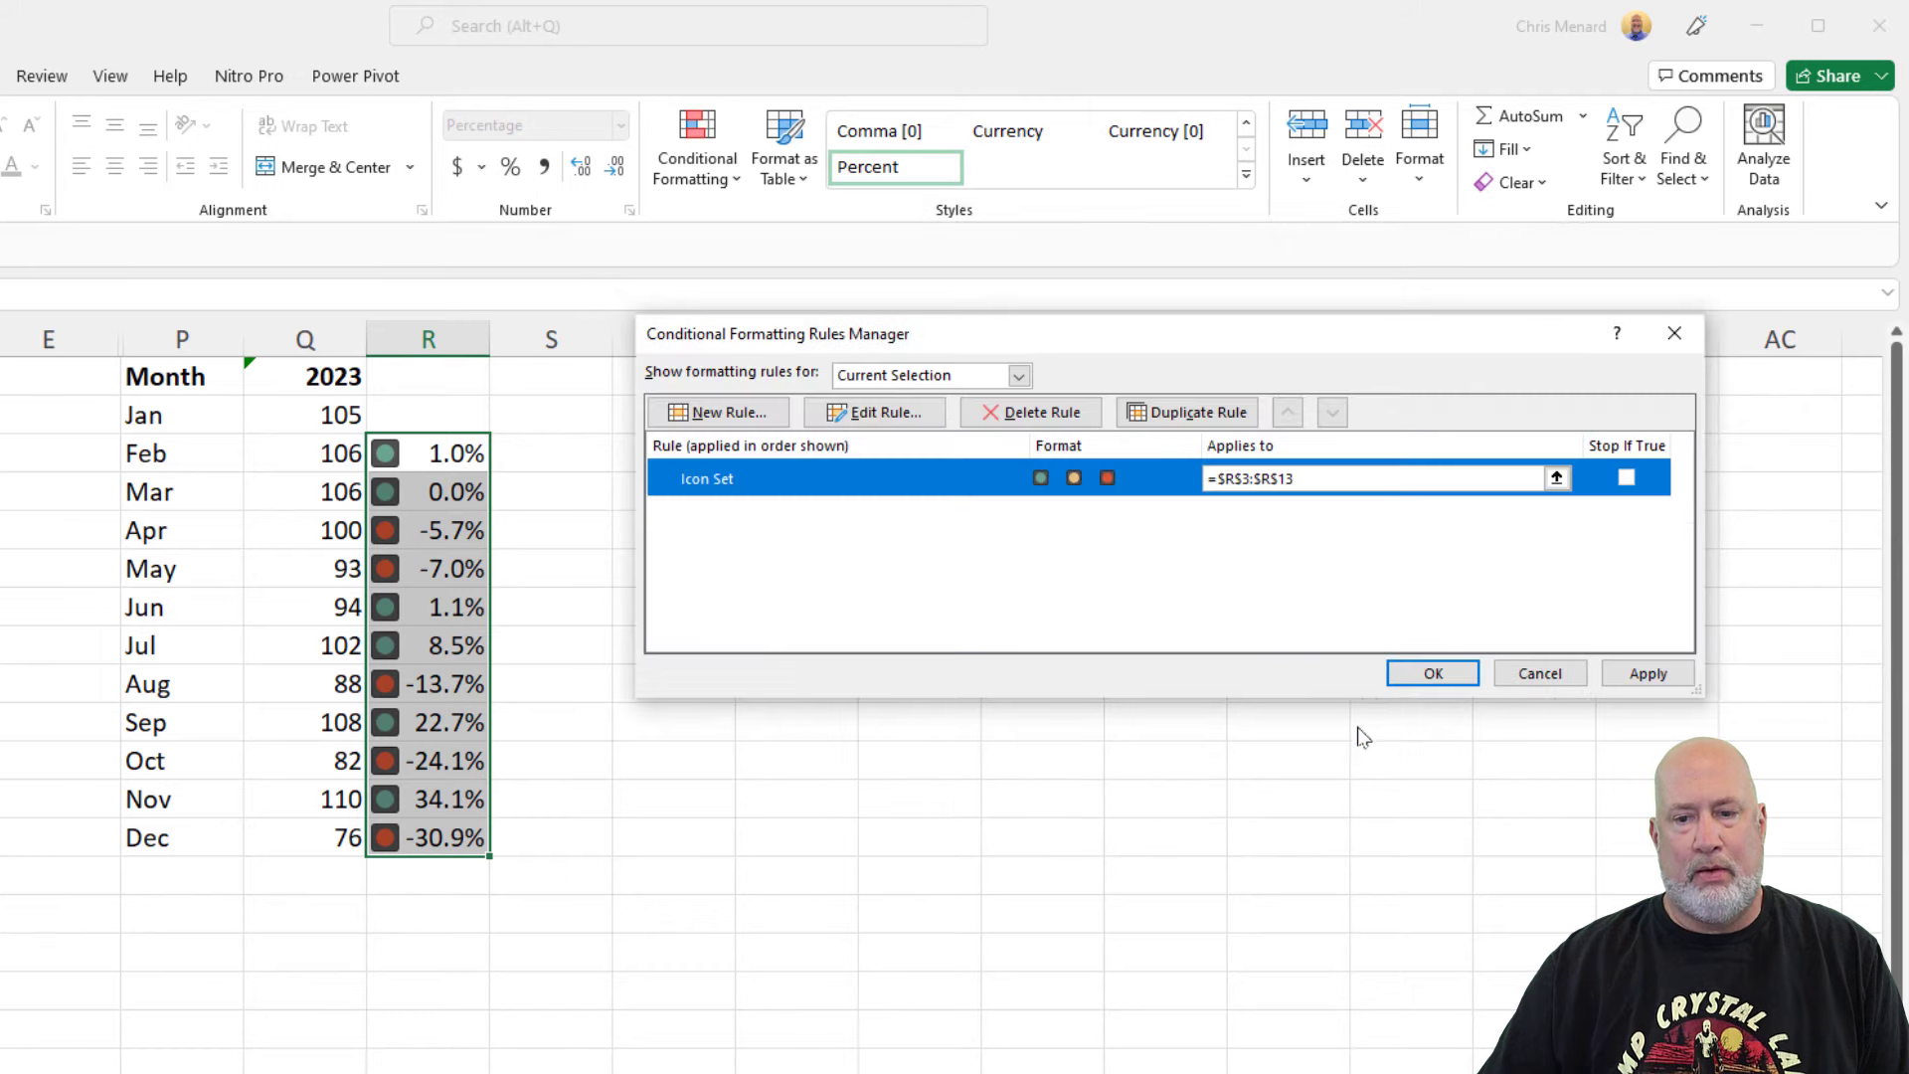
{"action": "left_click", "coordinate": [1416, 684]}
{"action": "key", "text": "Down"}
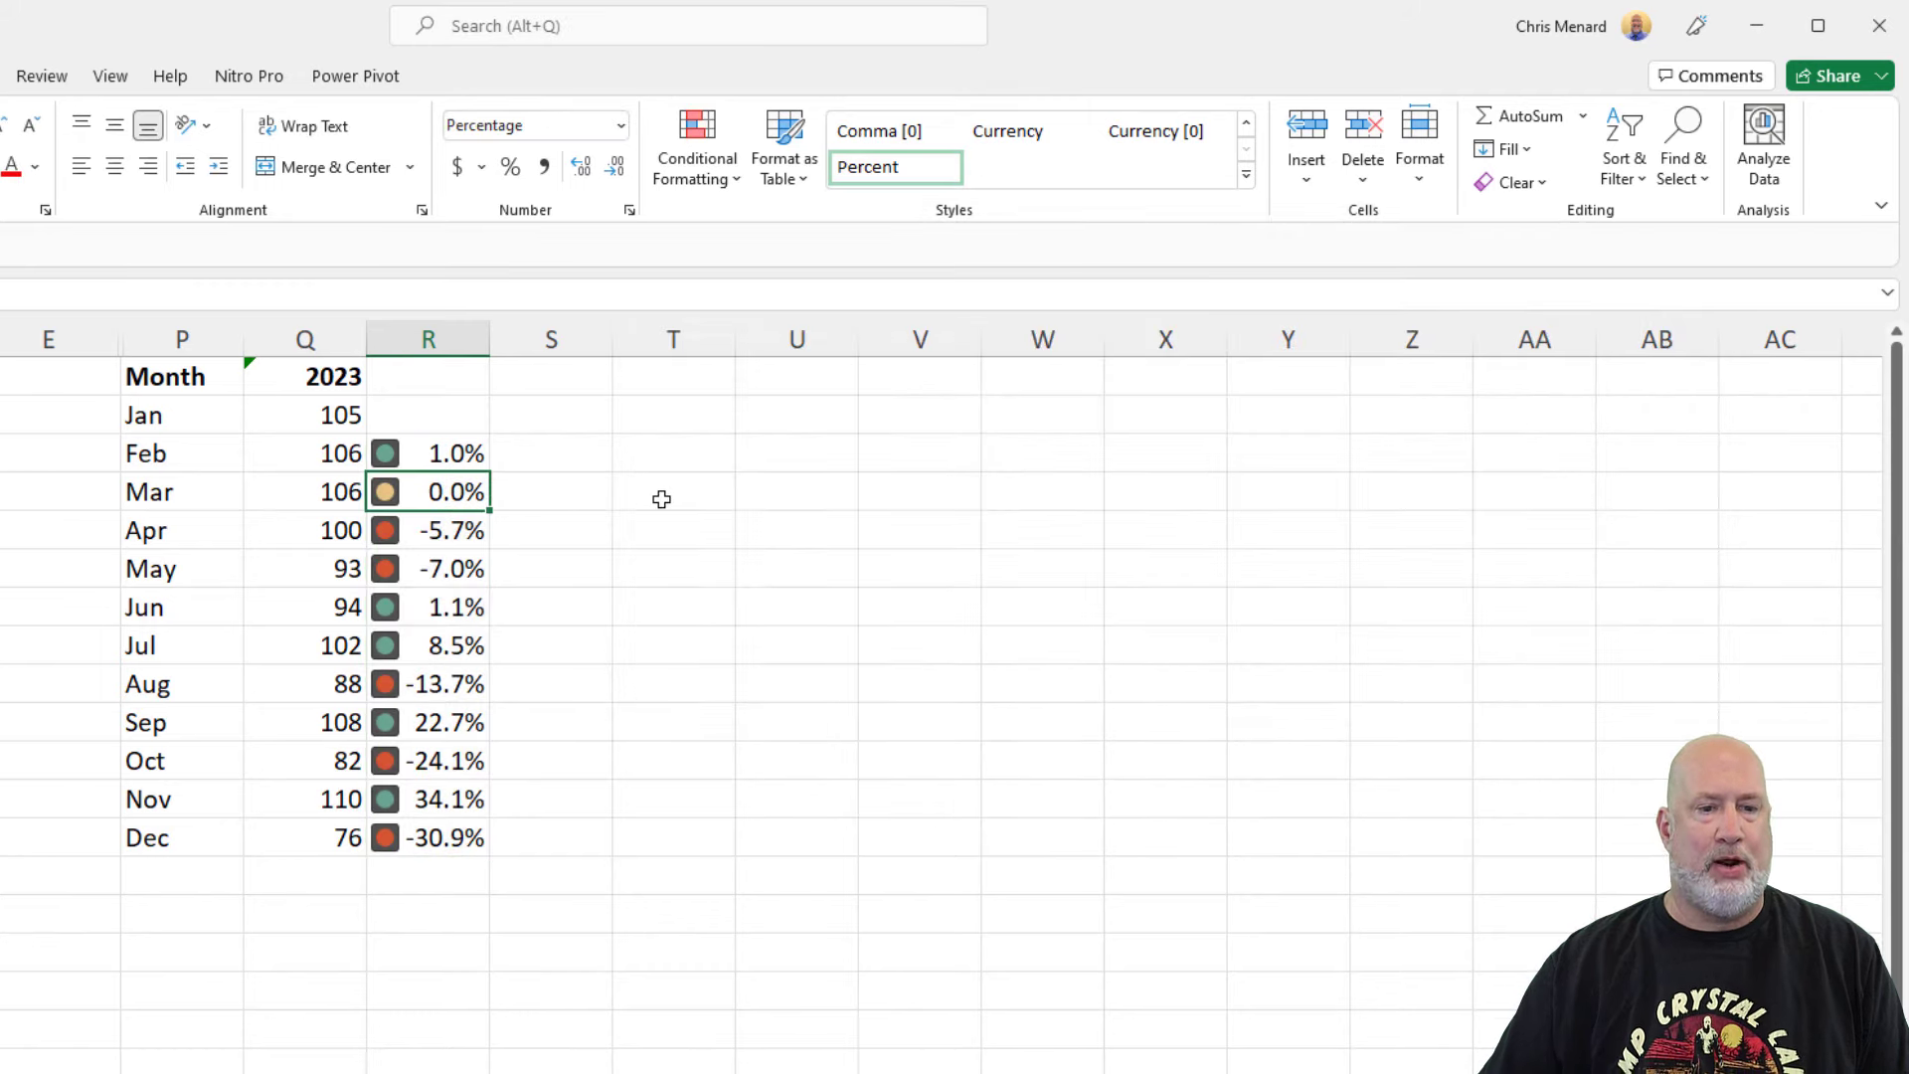